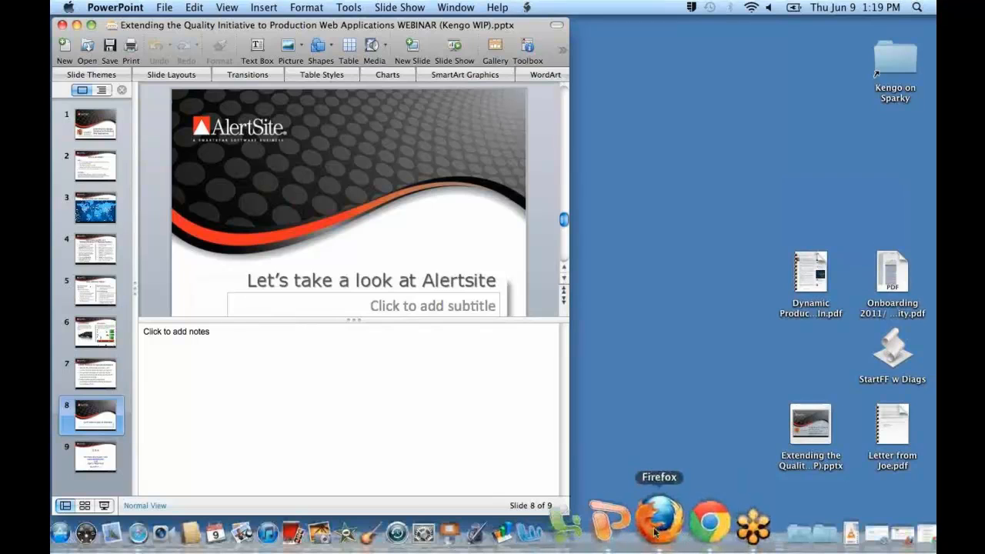
Switch to Firefox, reset the DéjàClick toolbar without saving the previous recording, and show the Script Results sidebar.
click(652, 531)
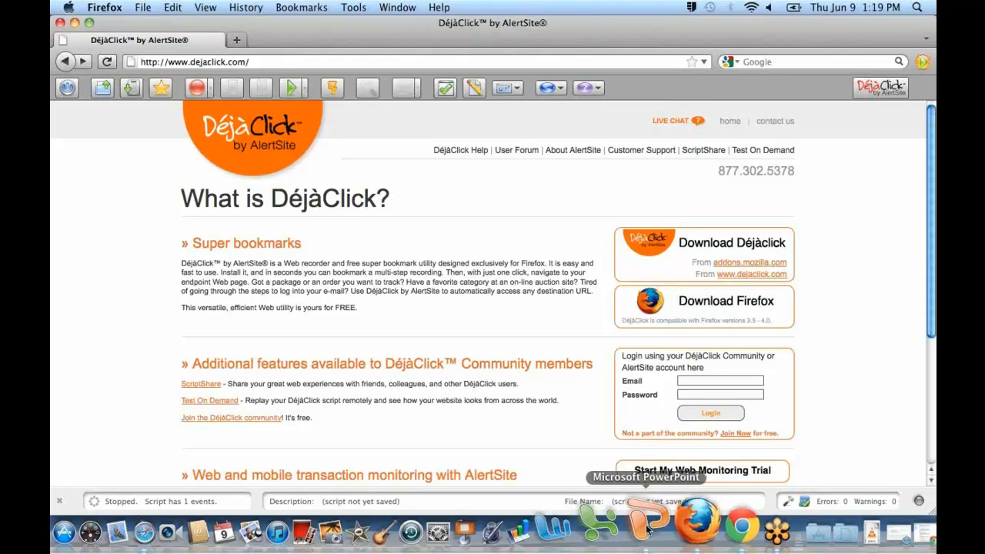
drag(249, 62, 138, 62)
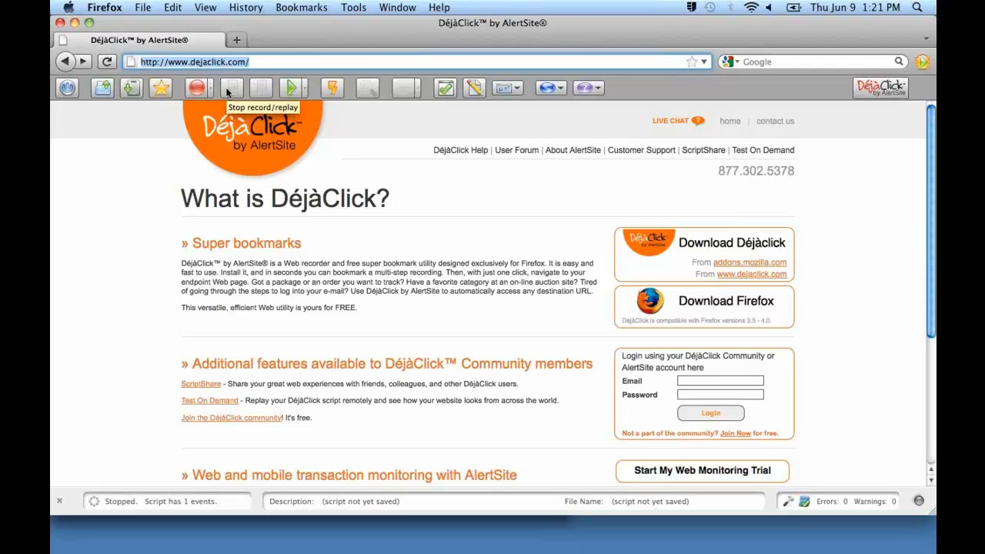
click(68, 87)
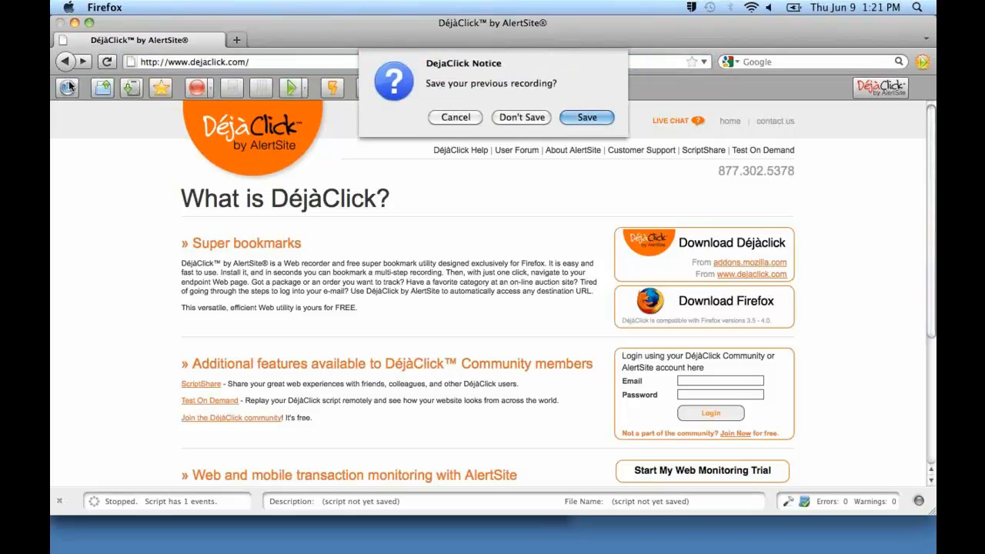
click(510, 122)
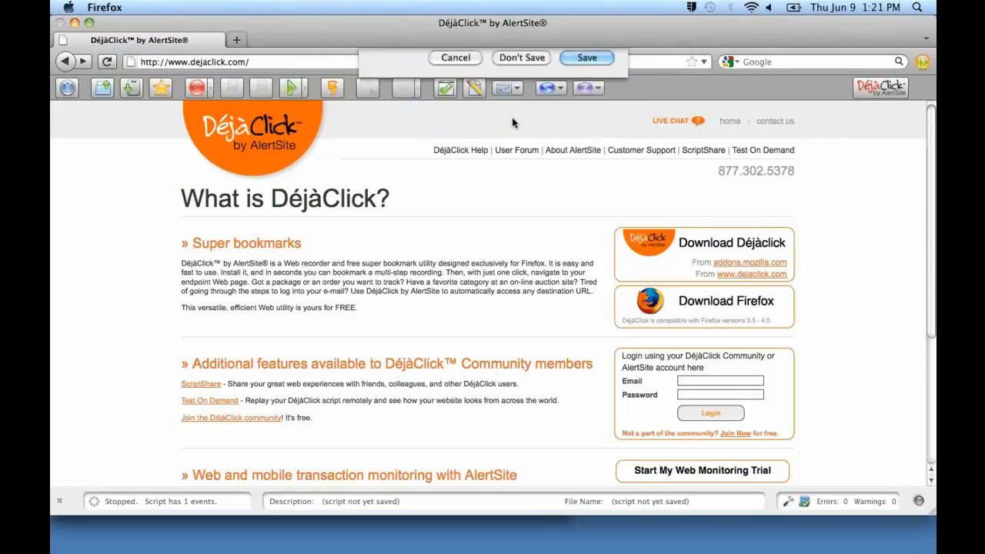
click(68, 87)
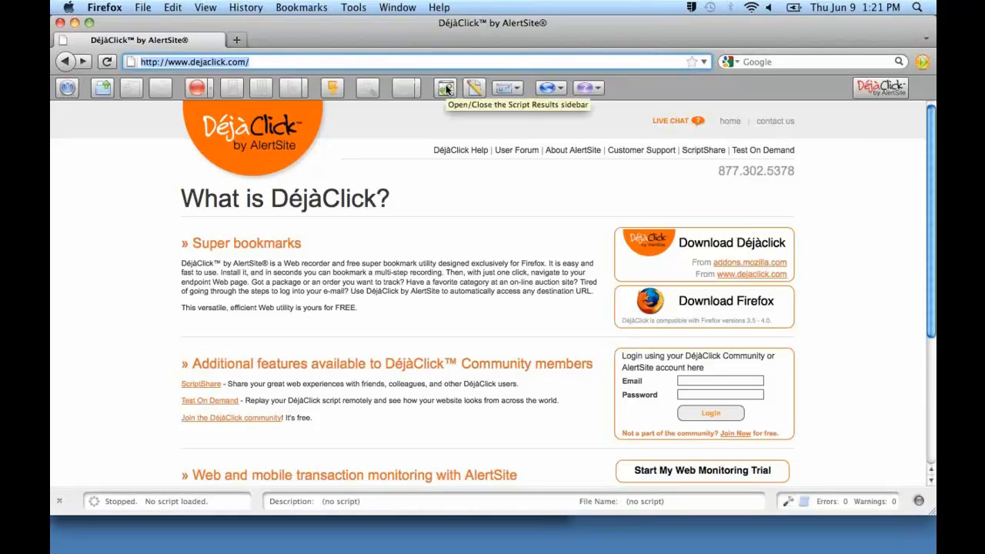
click(446, 88)
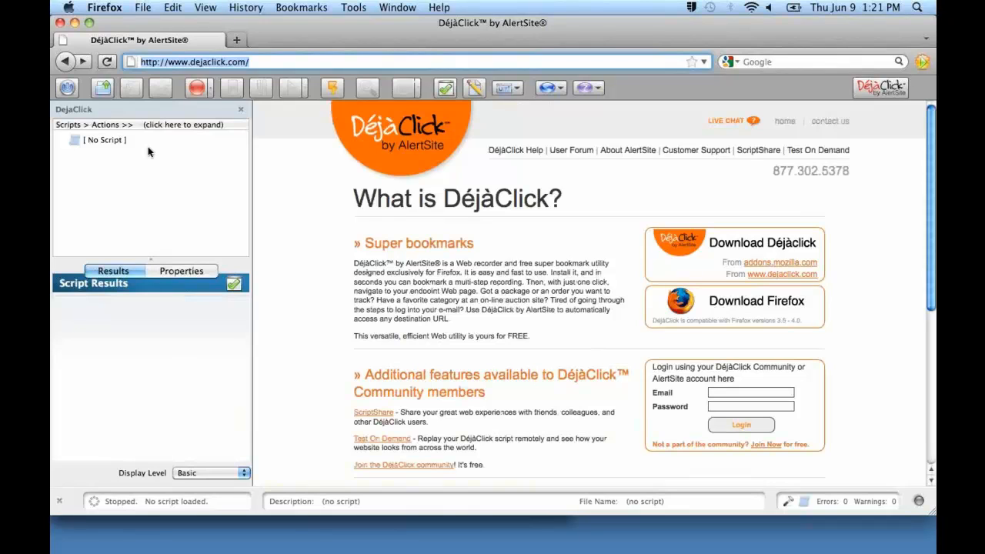
click(196, 89)
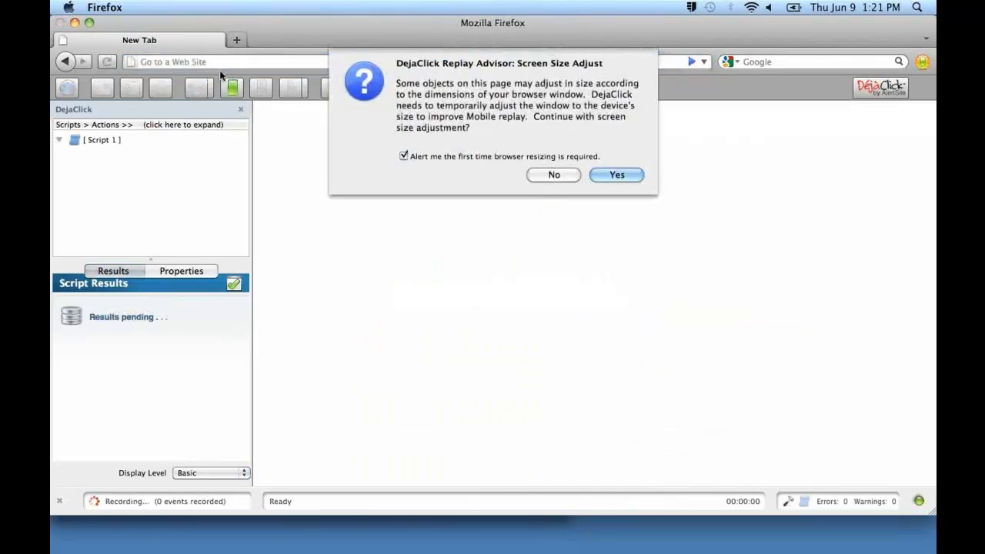
click(562, 173)
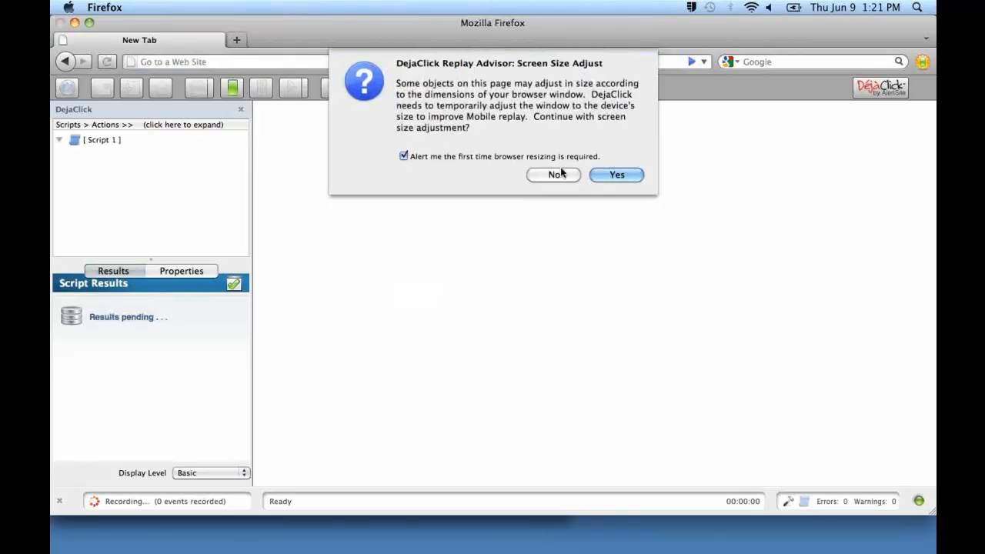
click(236, 89)
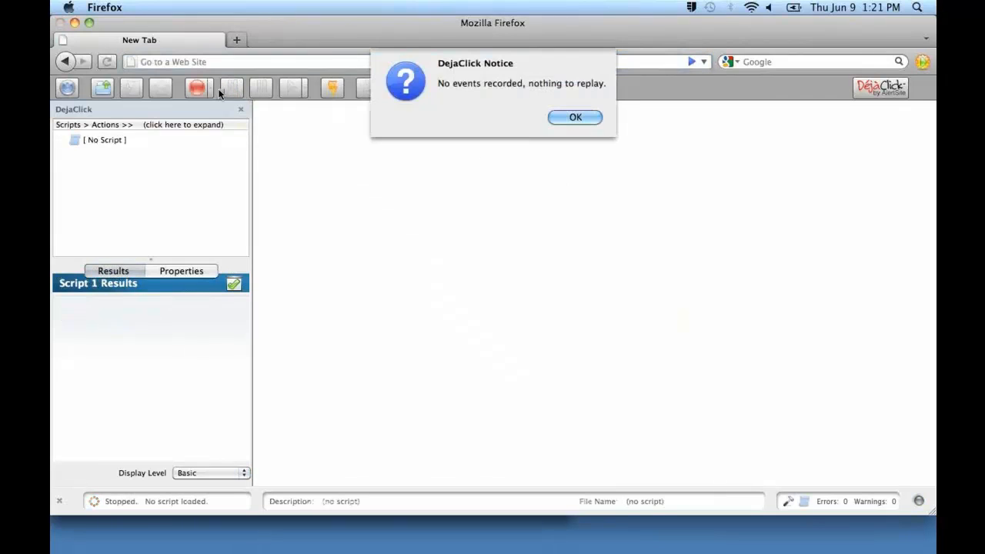
click(574, 116)
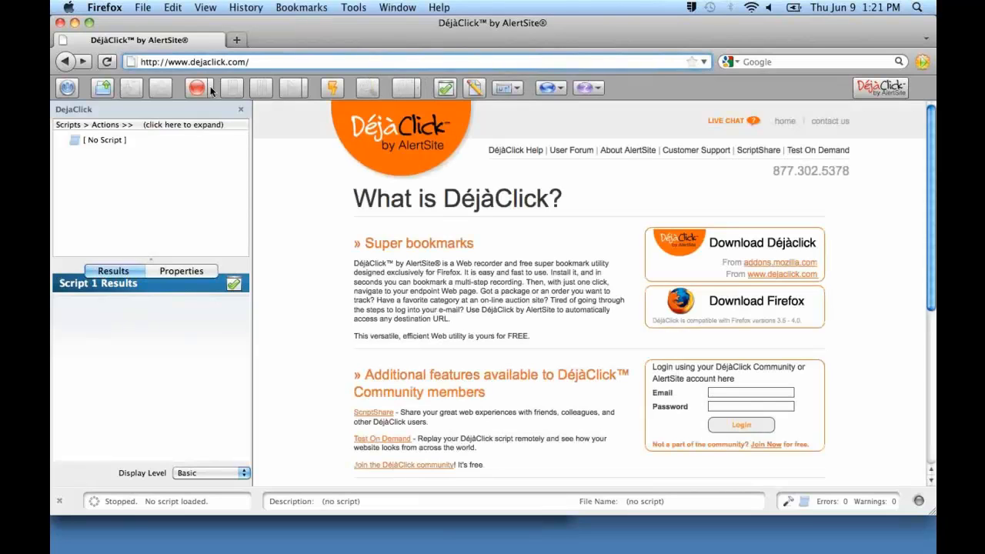
click(210, 88)
click(219, 110)
click(199, 90)
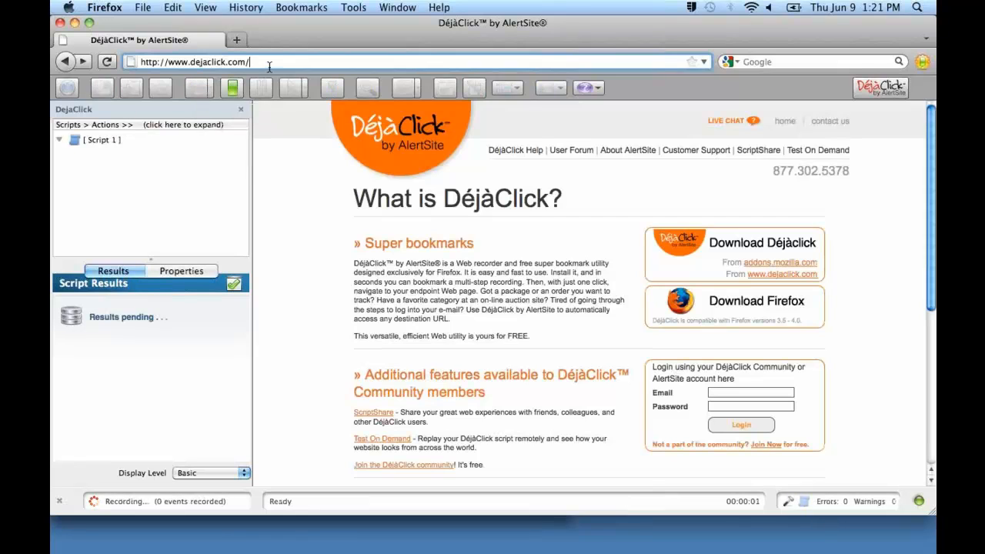
drag(269, 67, 89, 64)
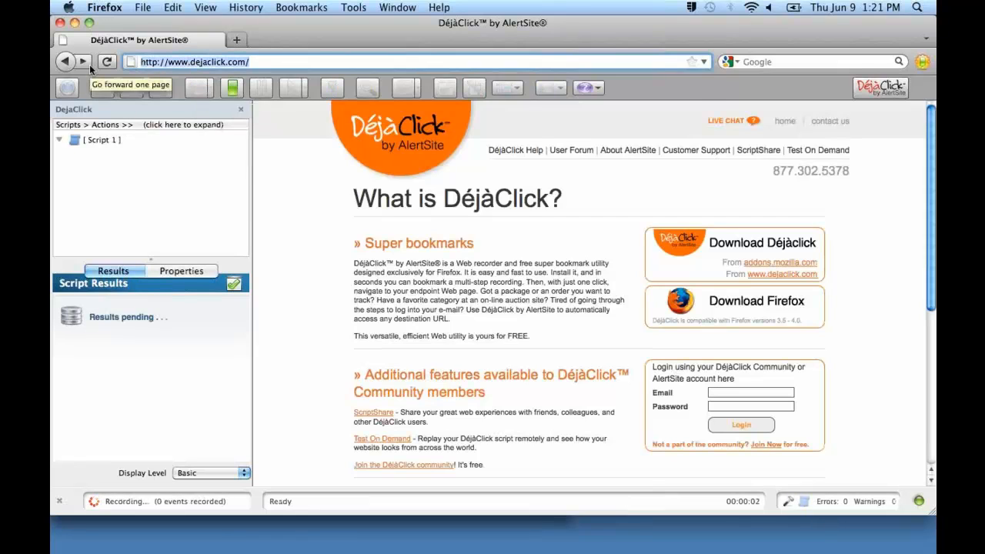
text(www.a)
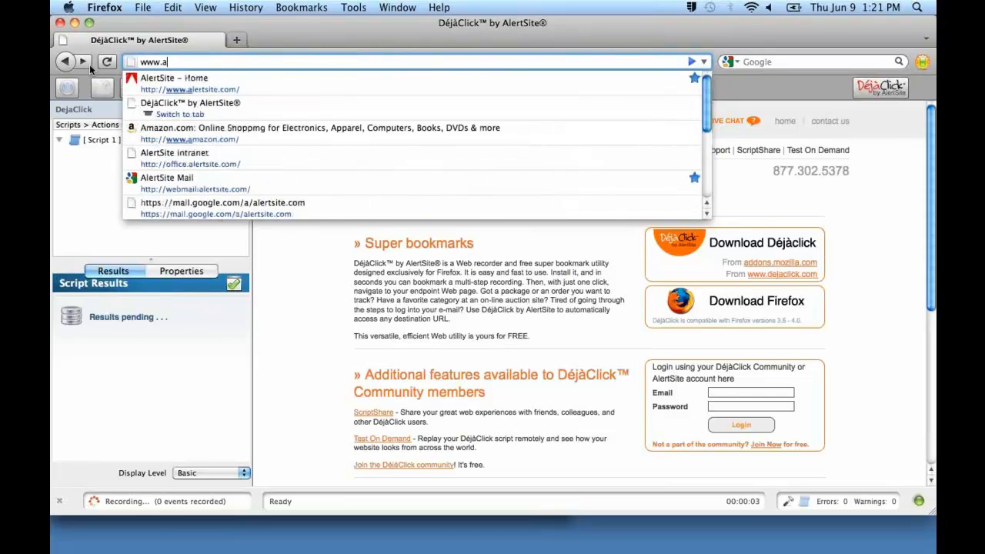
text(mazon.com)
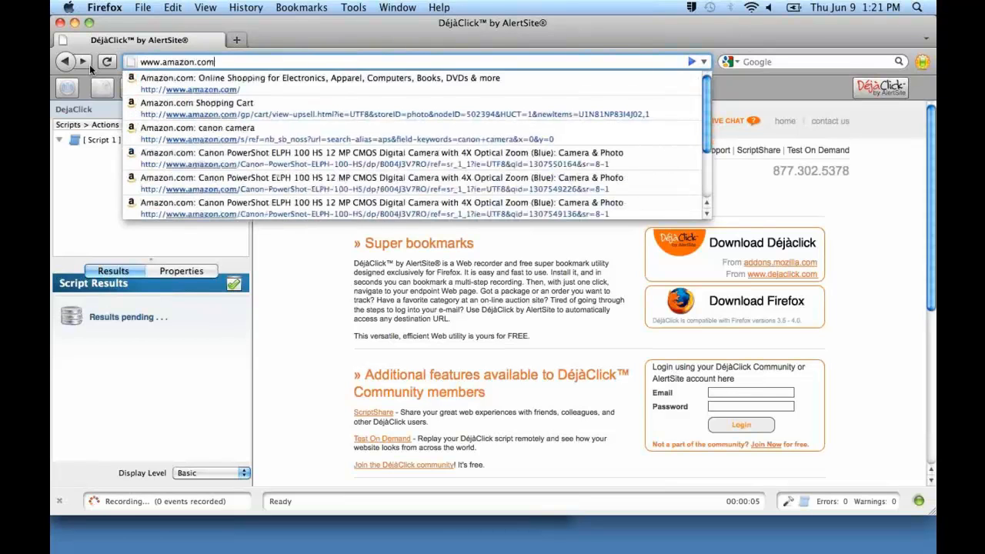
key(Return)
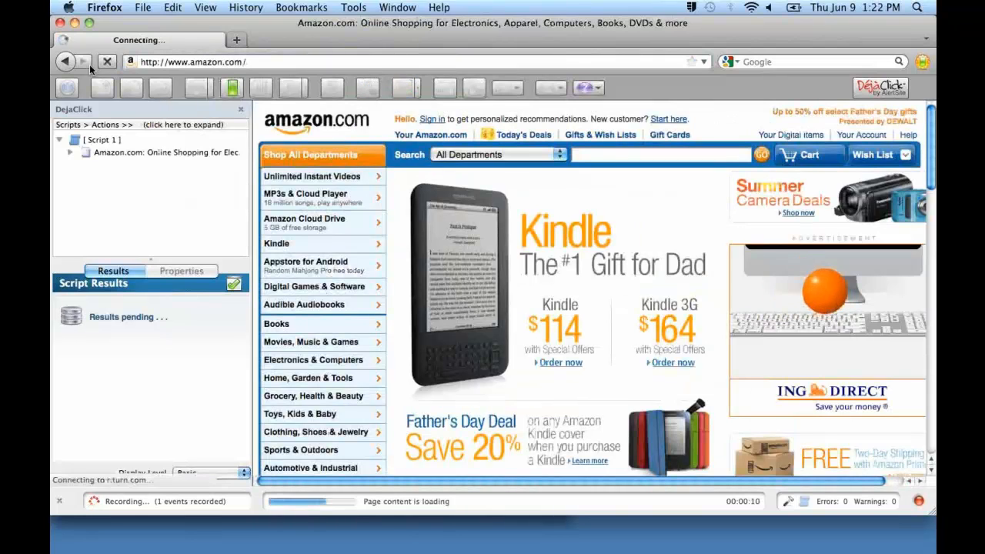
Search all Amazon departments for "canon camera" and open the first result, the blue Canon PowerShot ELPH 100 HS.
click(631, 158)
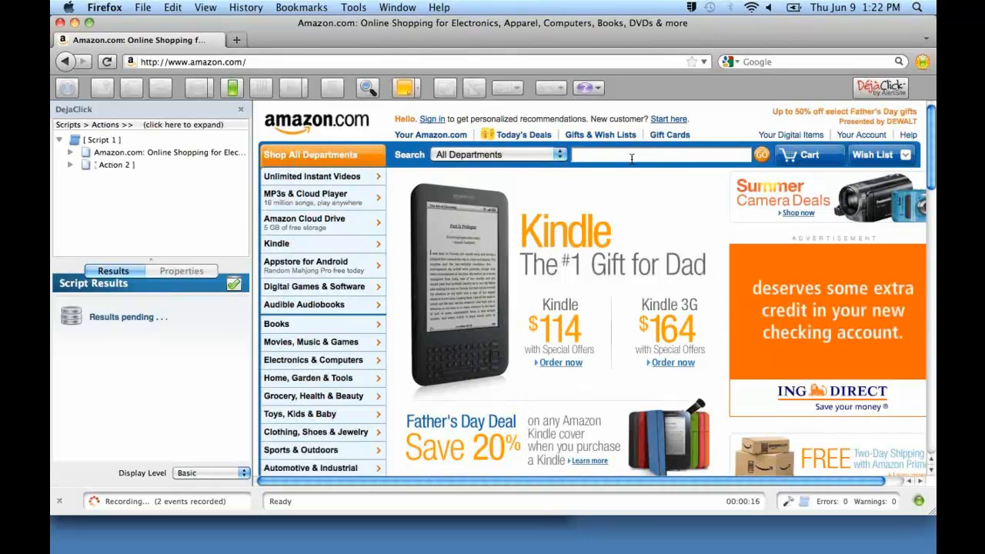
text(canon)
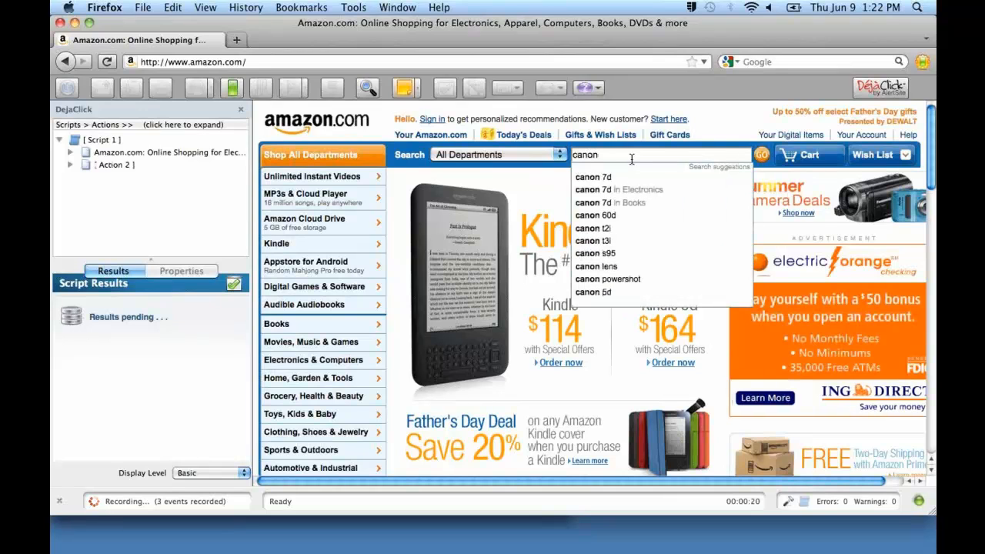
text( camera)
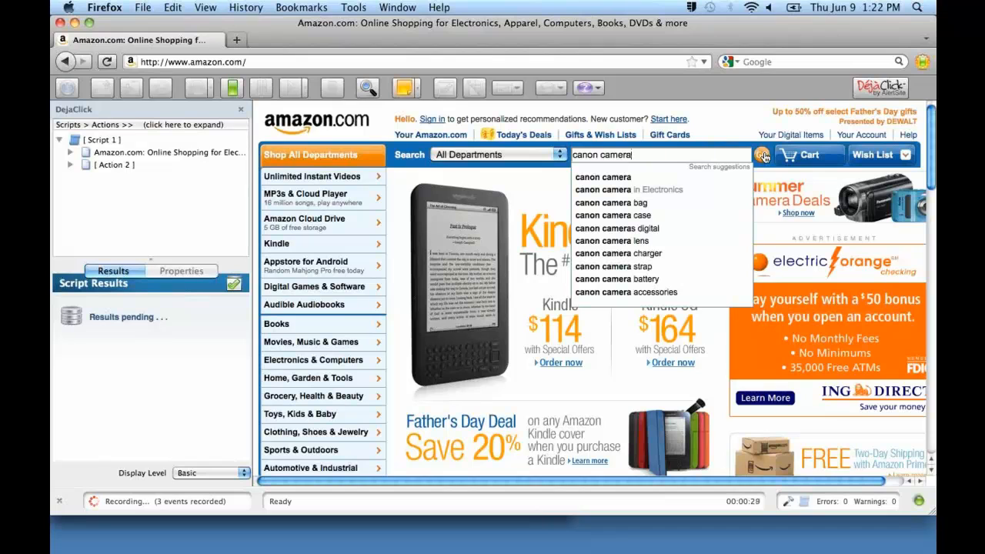
click(763, 156)
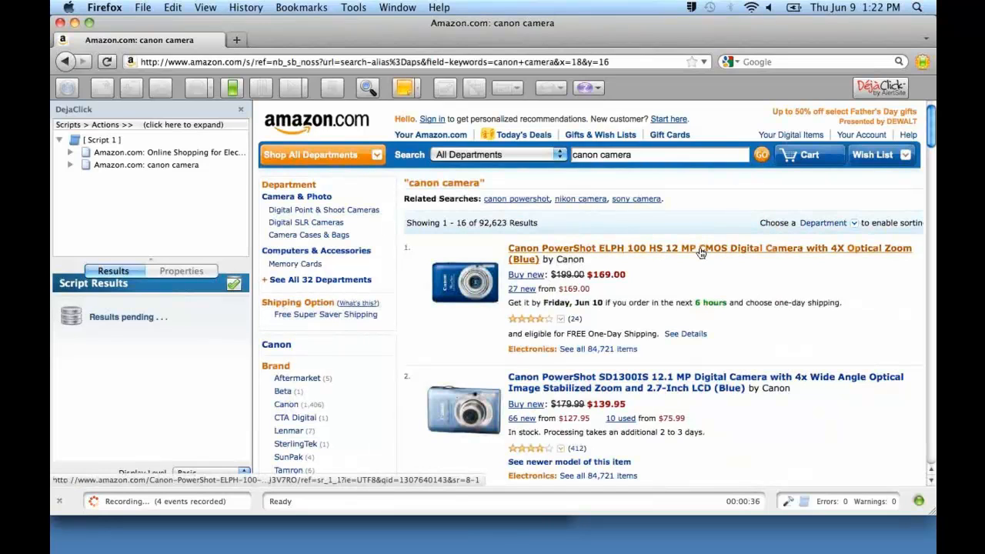
click(700, 252)
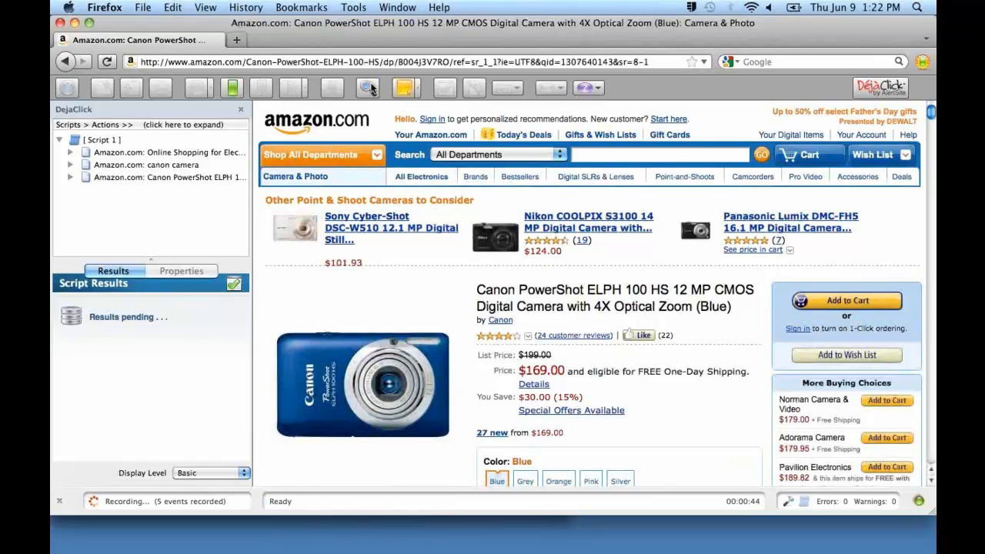
Add a keyword validation for "List Price:" from the camera's product page, then close the validation bar.
click(370, 89)
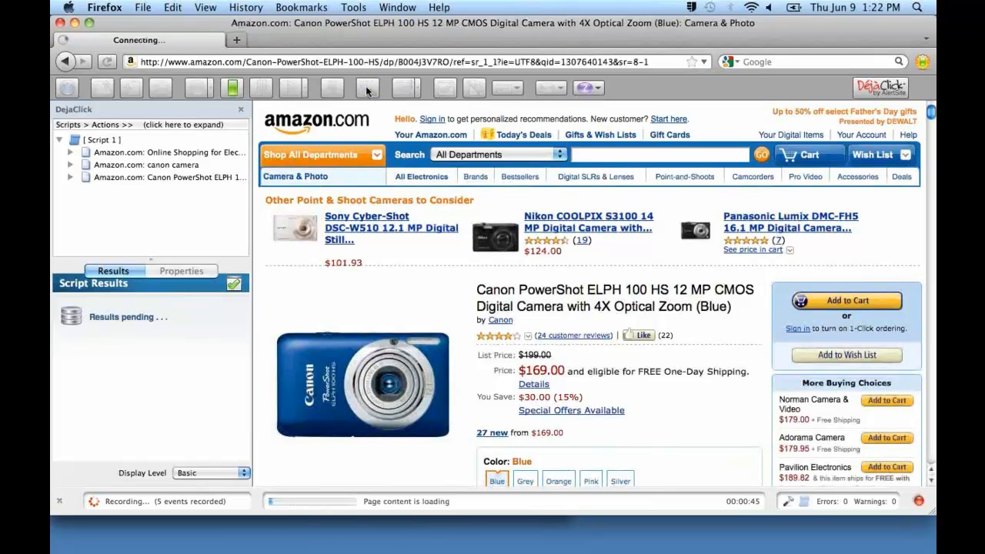
click(367, 90)
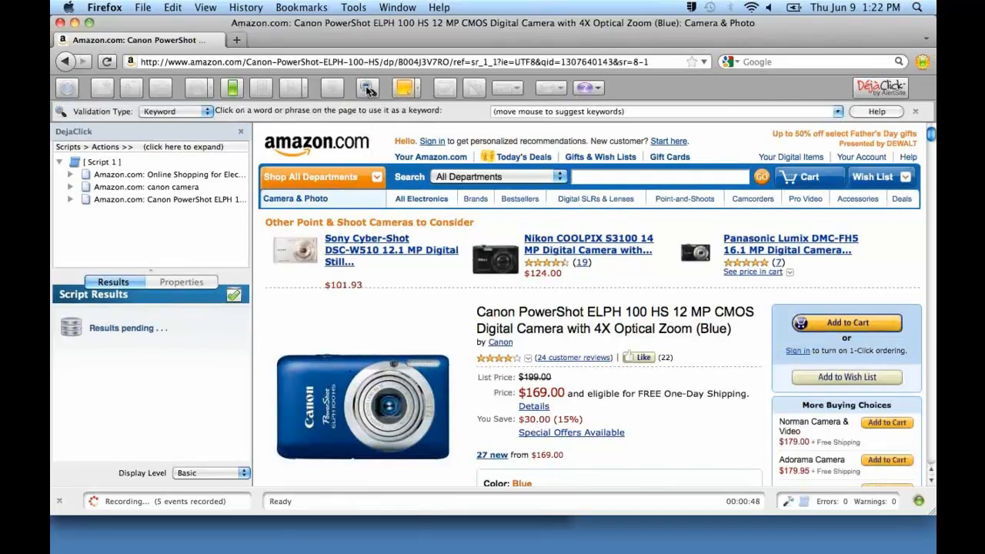
click(493, 379)
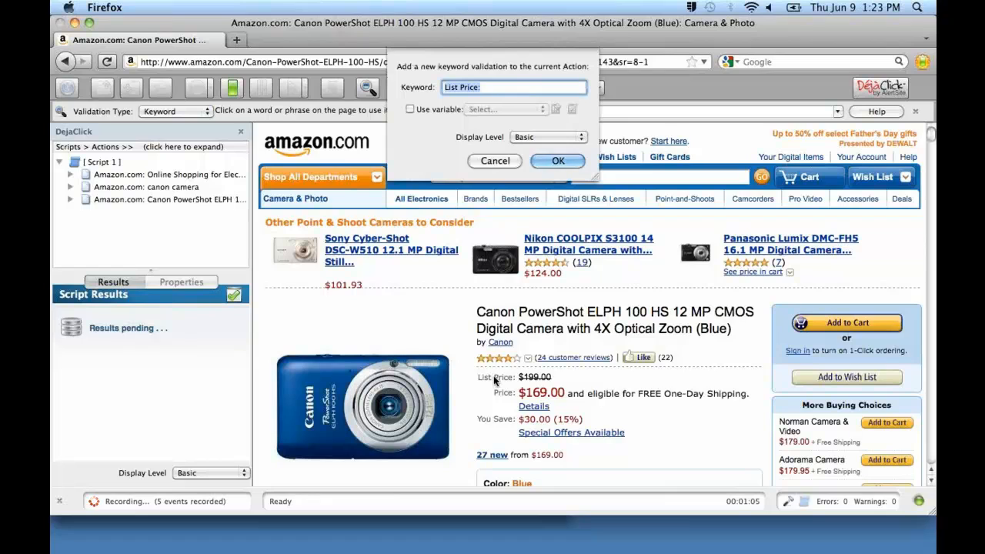
click(565, 162)
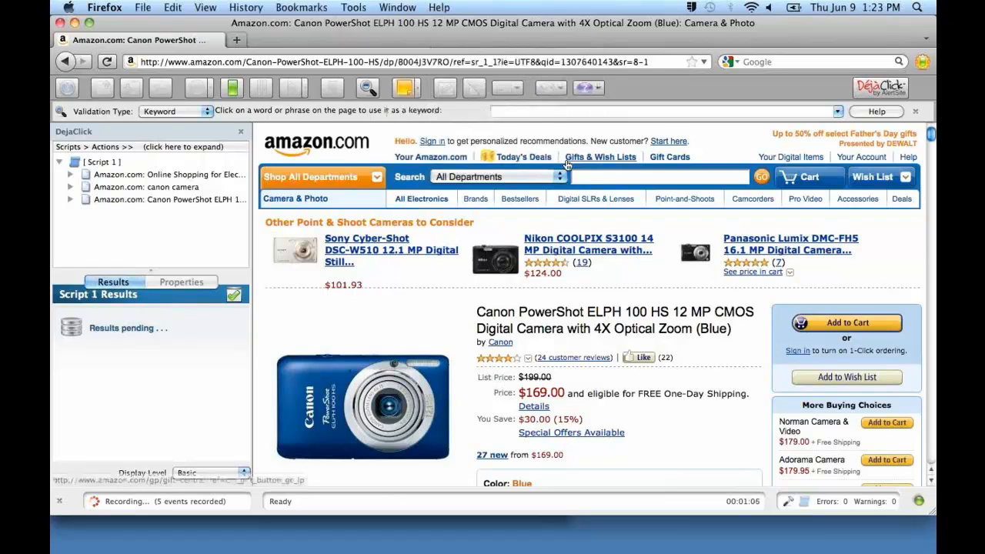
click(370, 89)
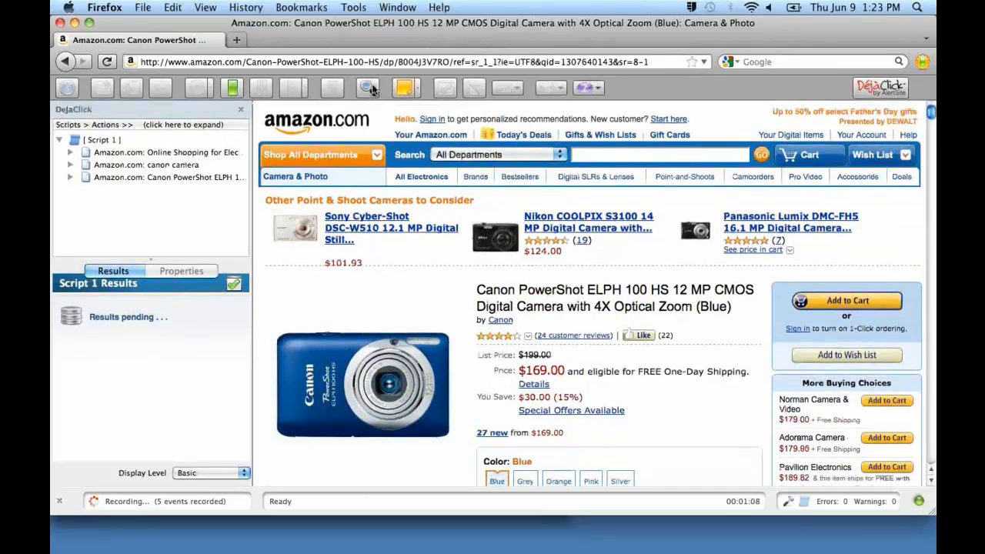
Add the camera to the cart and create a keyword validation for "1 item added to Cart".
click(867, 302)
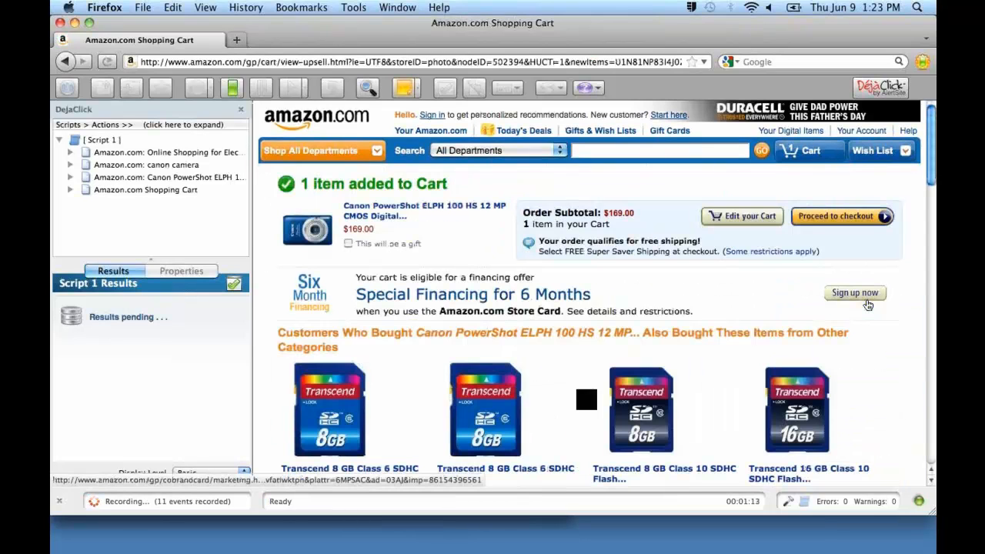
click(368, 89)
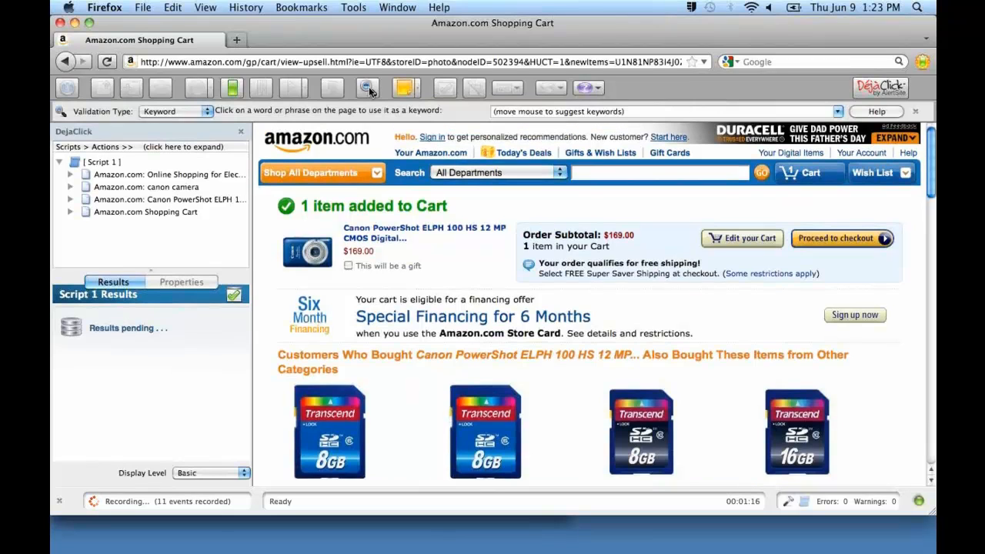
click(320, 209)
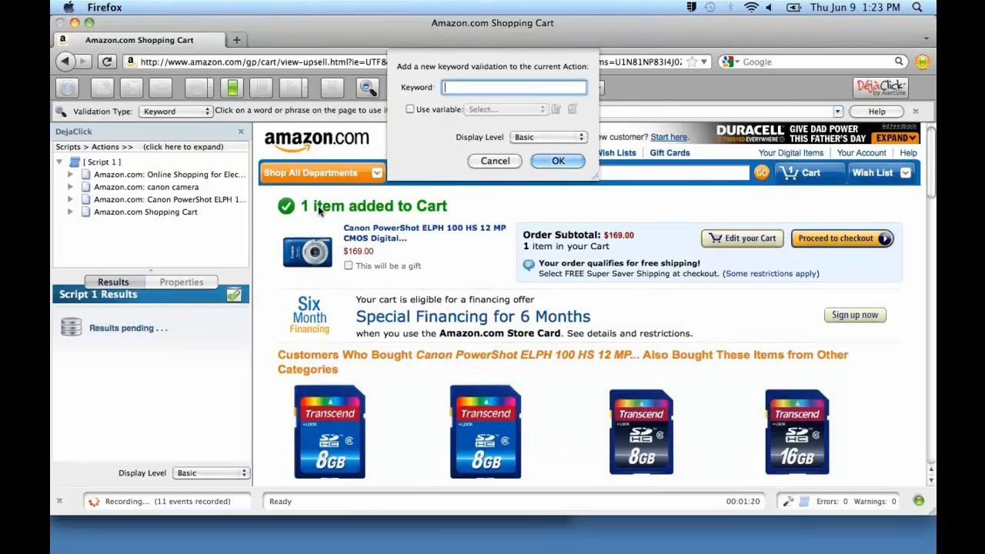
click(496, 160)
click(361, 210)
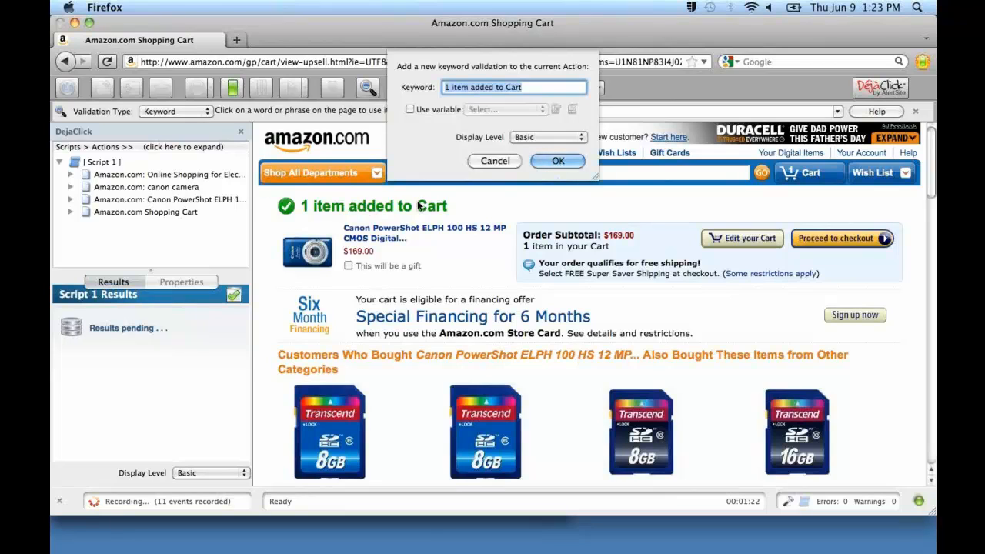
click(558, 161)
click(425, 134)
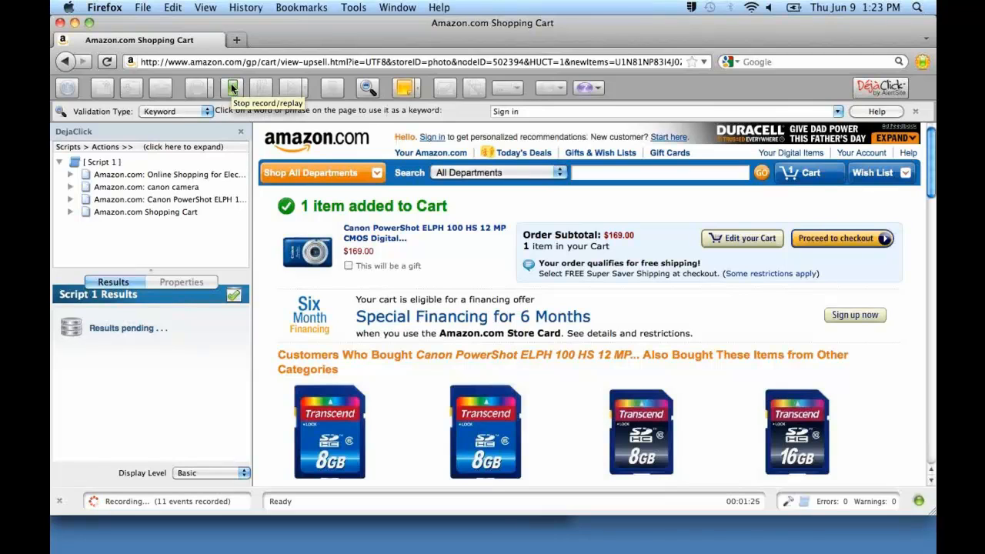
Stop the recording and expand the script tree down to its events.
click(232, 89)
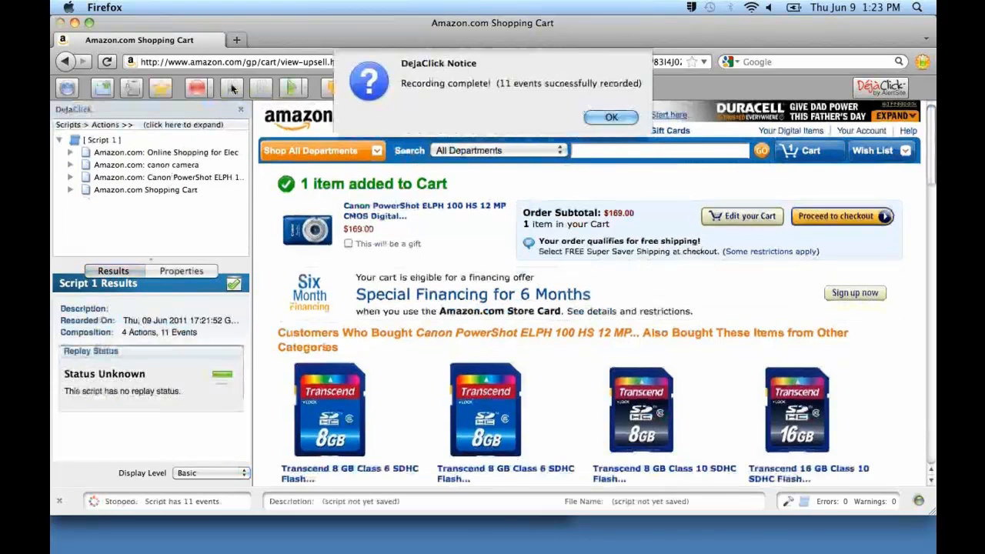
click(595, 113)
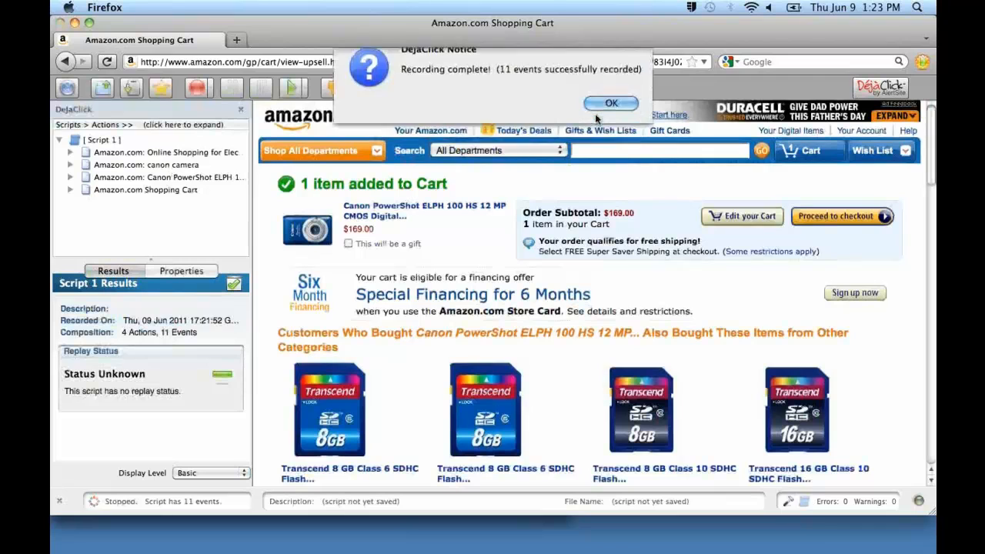
click(172, 127)
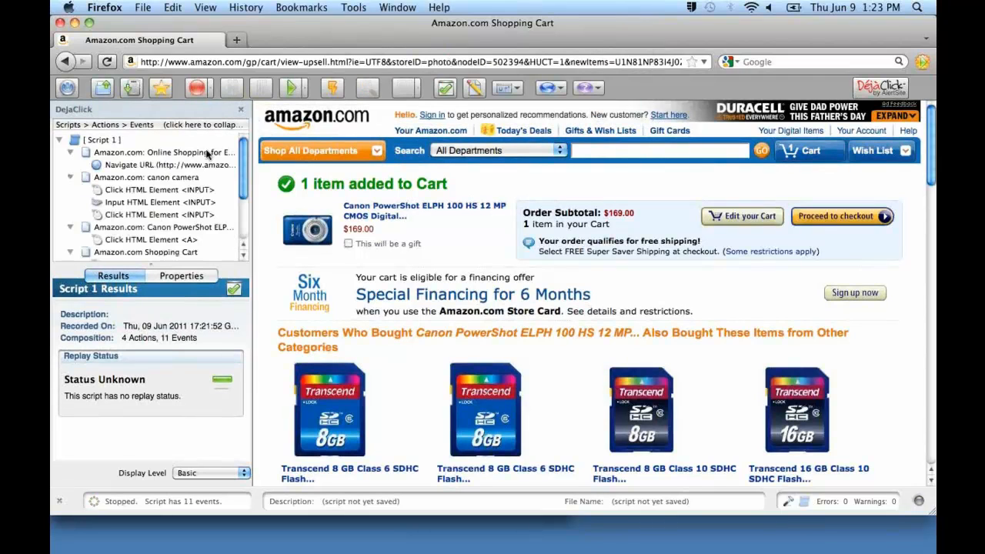
Examine the recorded navigate, click and input events of the script one by one in the script tree.
click(170, 168)
click(170, 190)
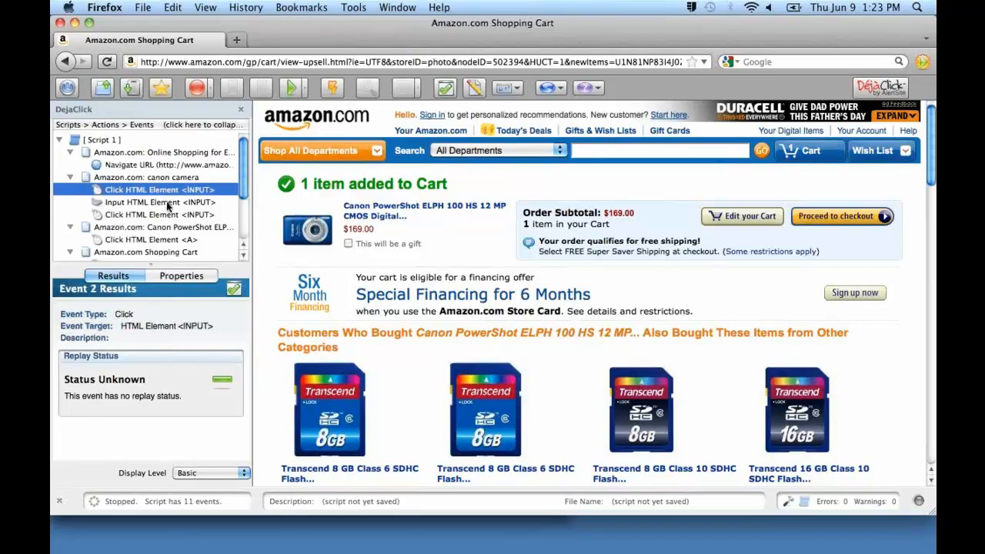
click(169, 203)
click(170, 215)
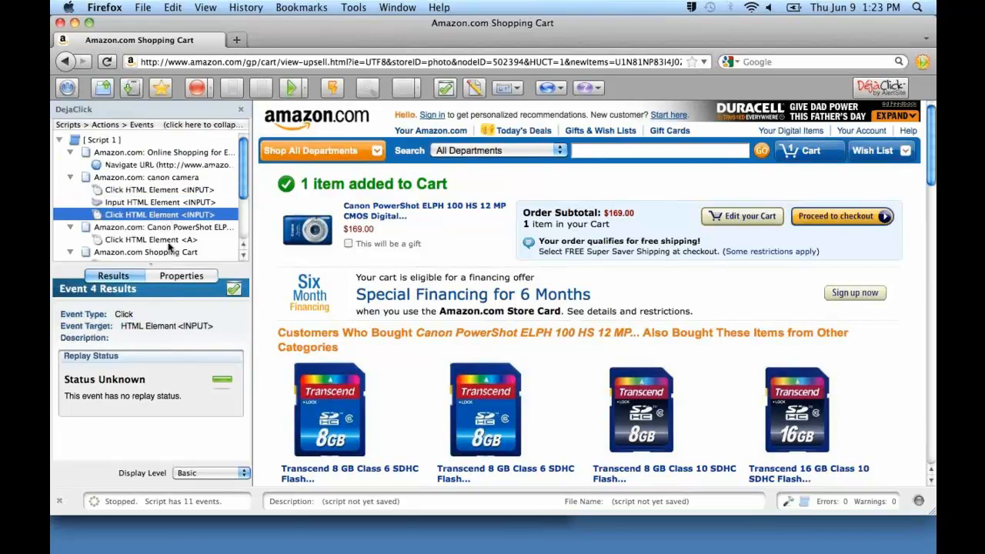
click(168, 240)
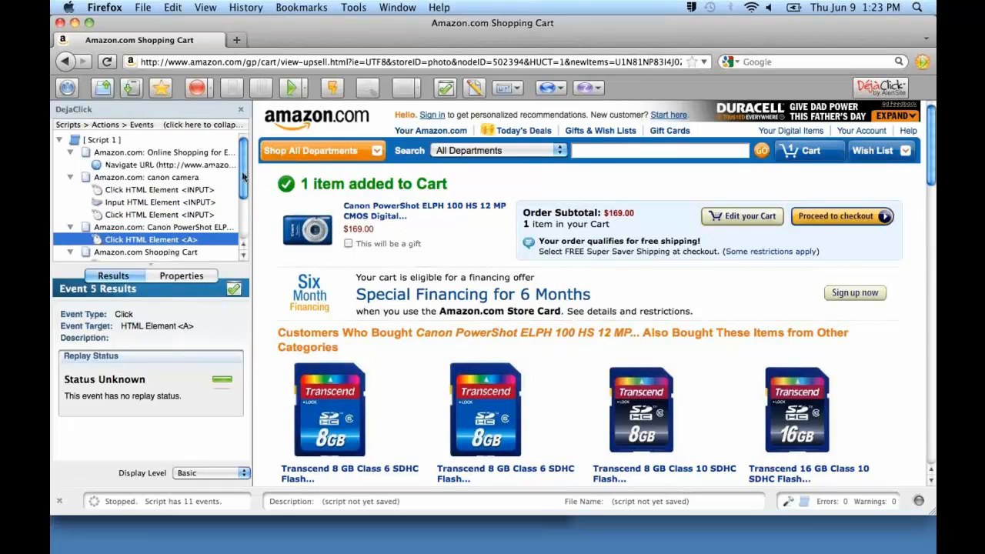
mouse_move(241, 177)
mouse_down()
mouse_move(249, 218)
mouse_move(247, 164)
mouse_up()
Replay the recorded script, skipping to the next event at each network activity timeout, and dismiss the playback notices.
click(288, 88)
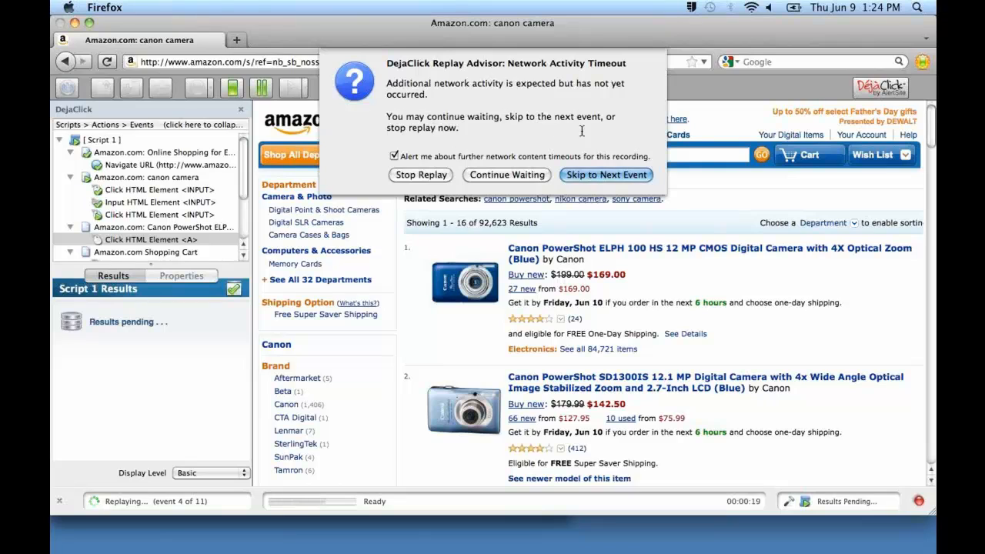
click(594, 175)
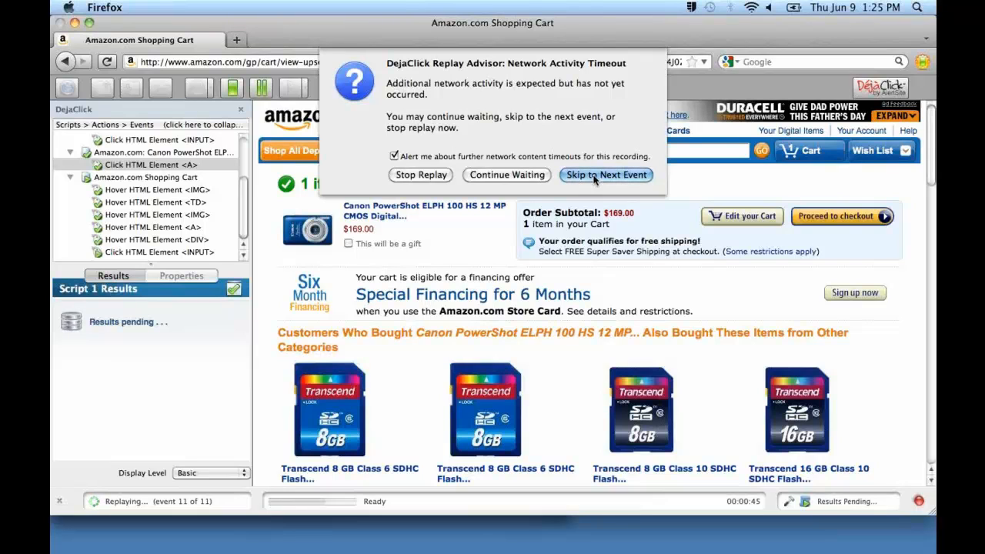
click(593, 176)
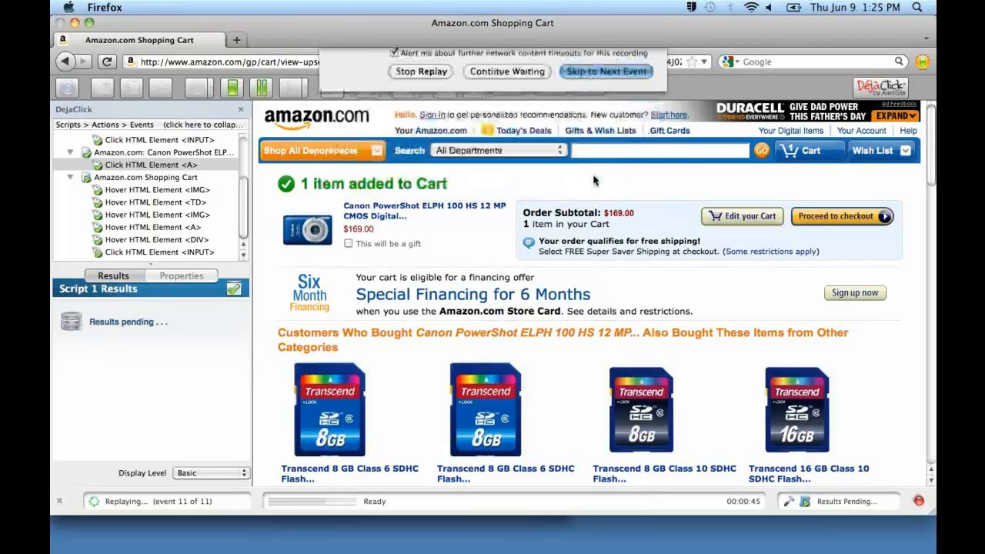
click(593, 180)
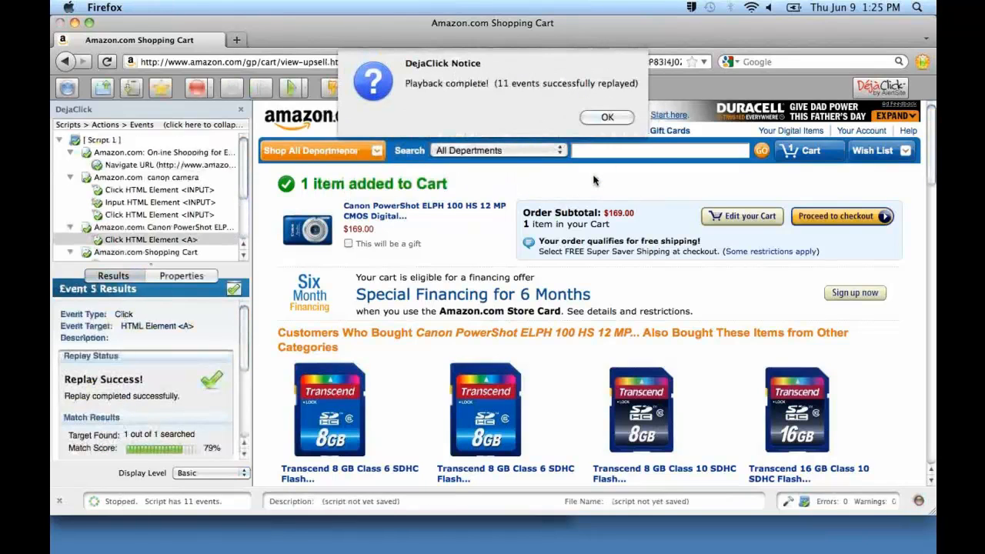
click(605, 111)
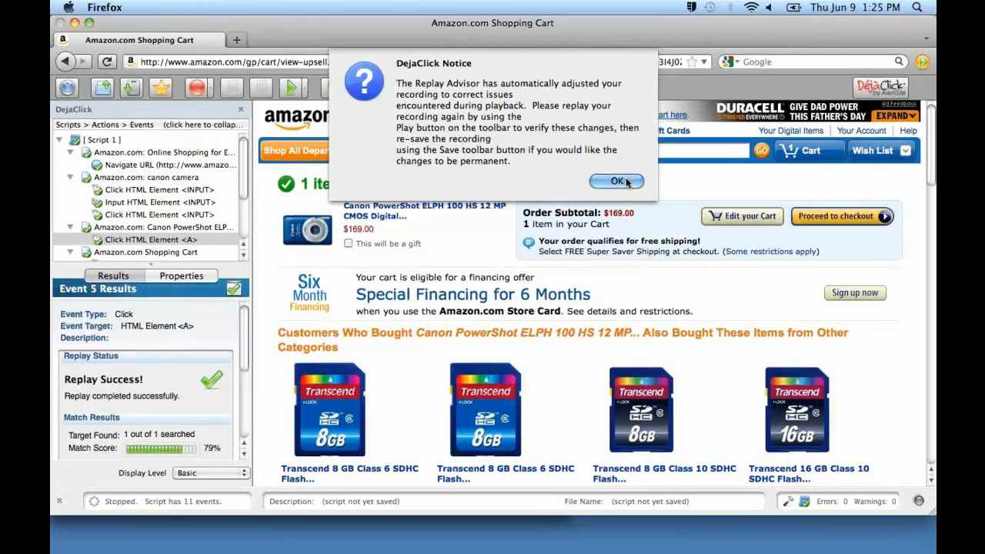
click(627, 182)
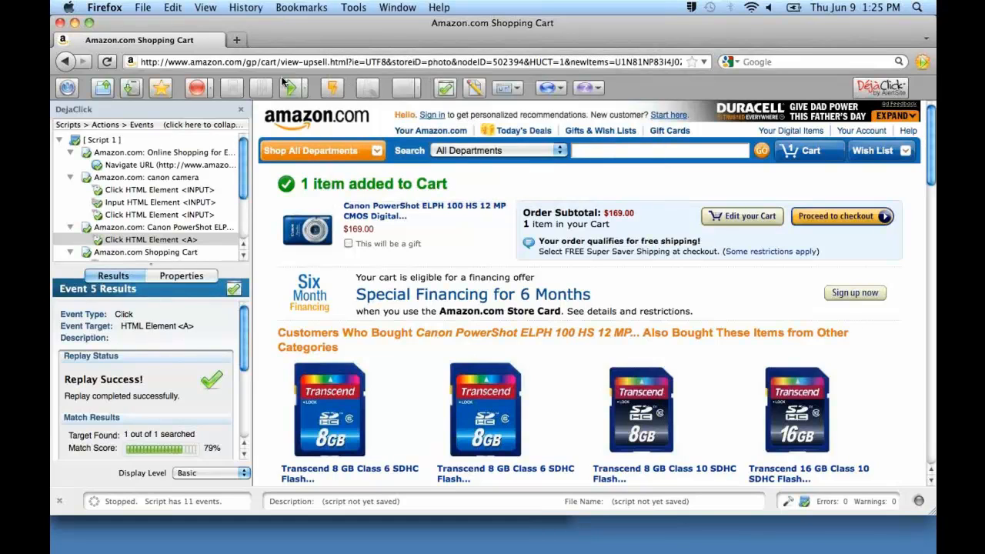
Save the recording as "Amazon test" in XML format in the recordings folder.
click(129, 90)
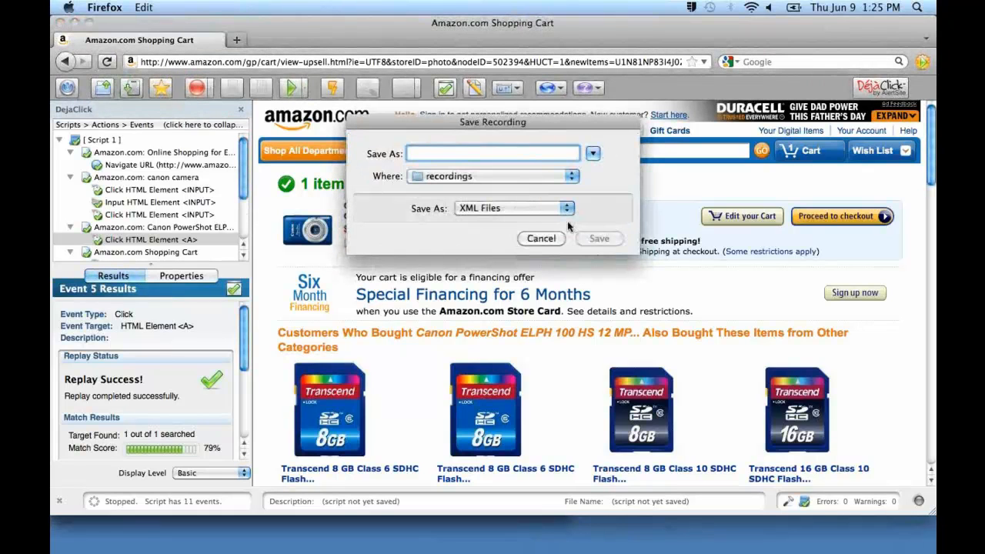
text(A)
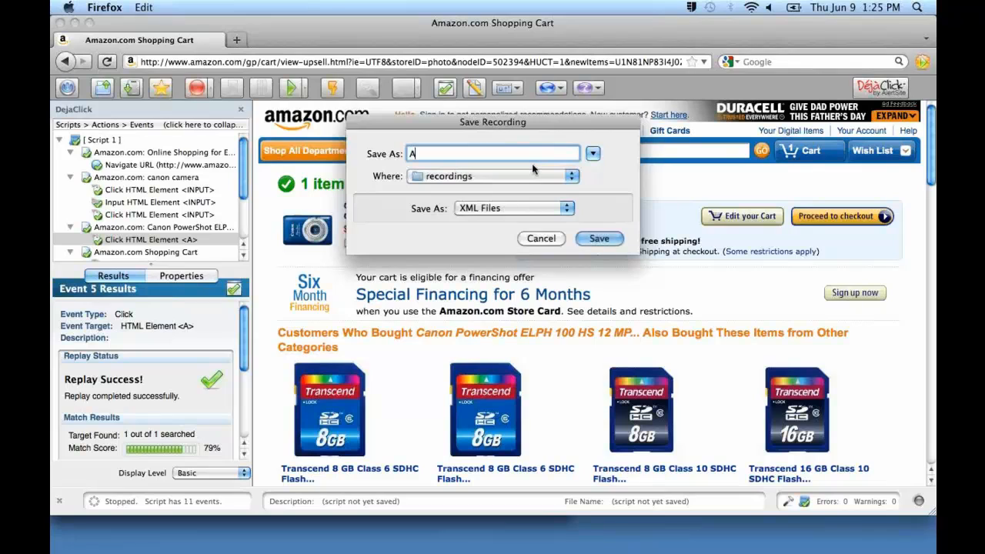
text(mamzon)
key(BackSpace)
key(BackSpace)
key(BackSpace)
key(BackSpace)
text(zon test)
key(Return)
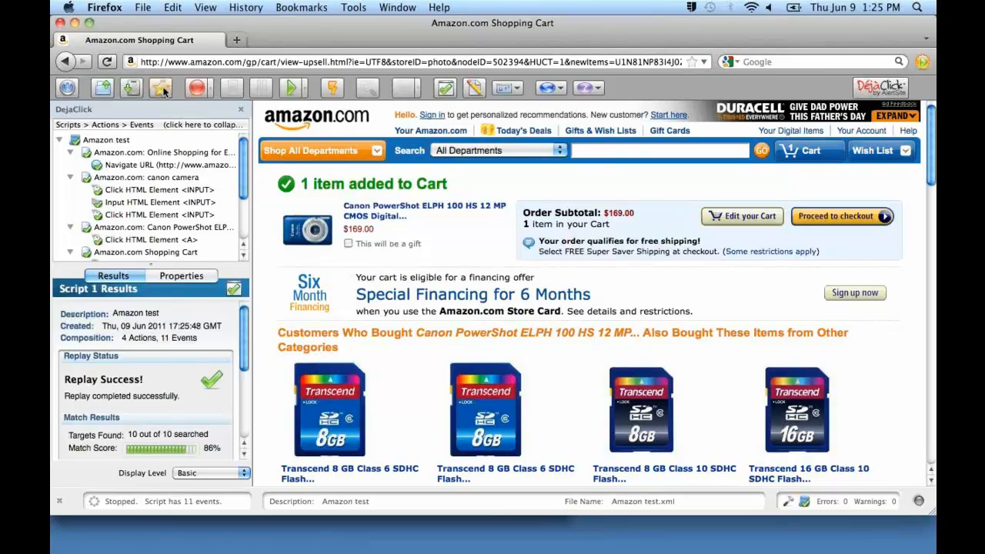
Create a Super Bookmark for the script named "Am test" in Unsorted Bookmarks.
click(163, 90)
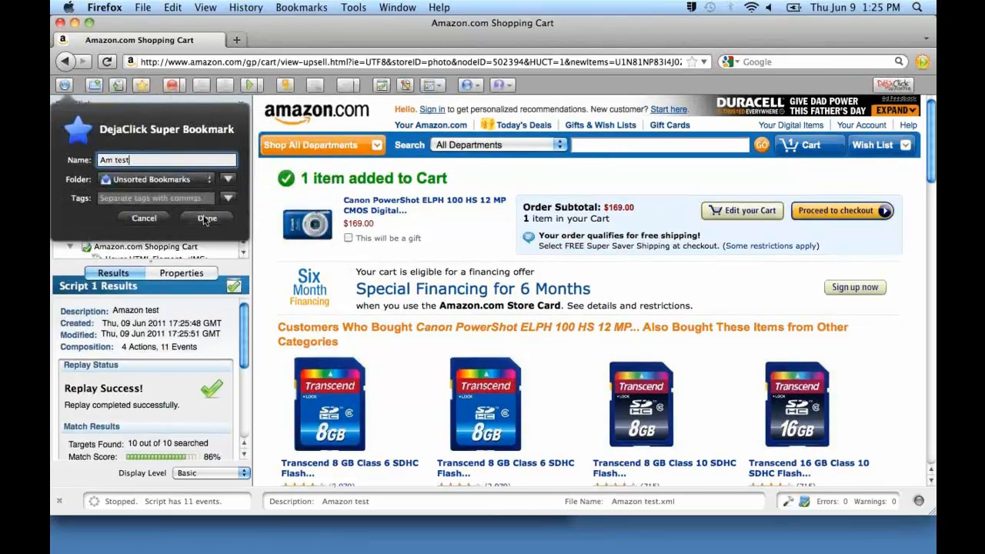
click(206, 218)
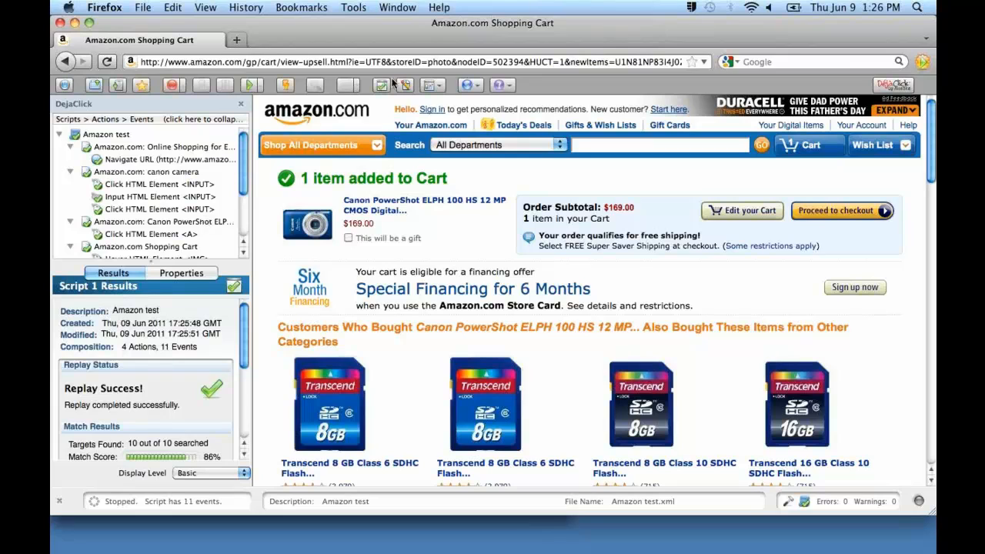
Replay the saved Amazon test script in full and dismiss the completion notice.
click(476, 87)
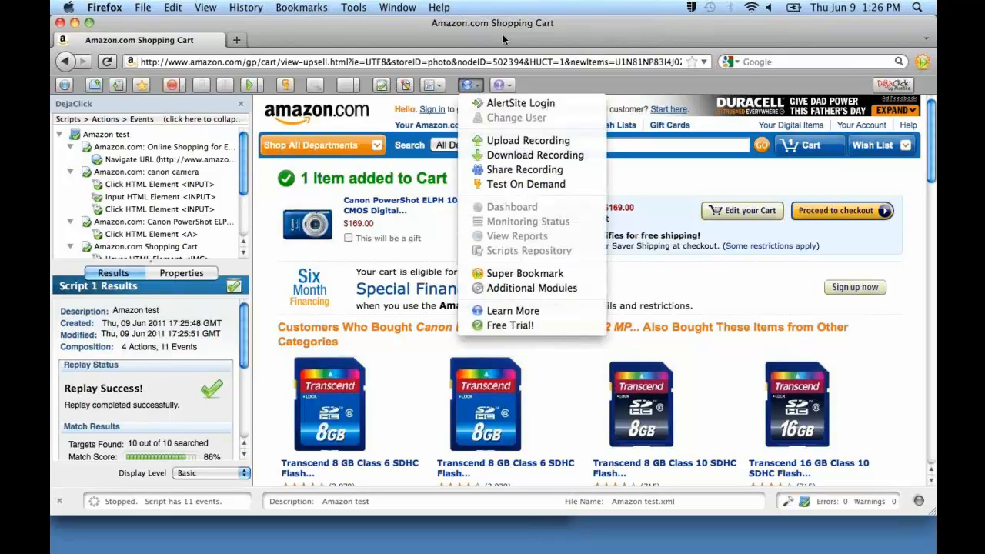
click(476, 87)
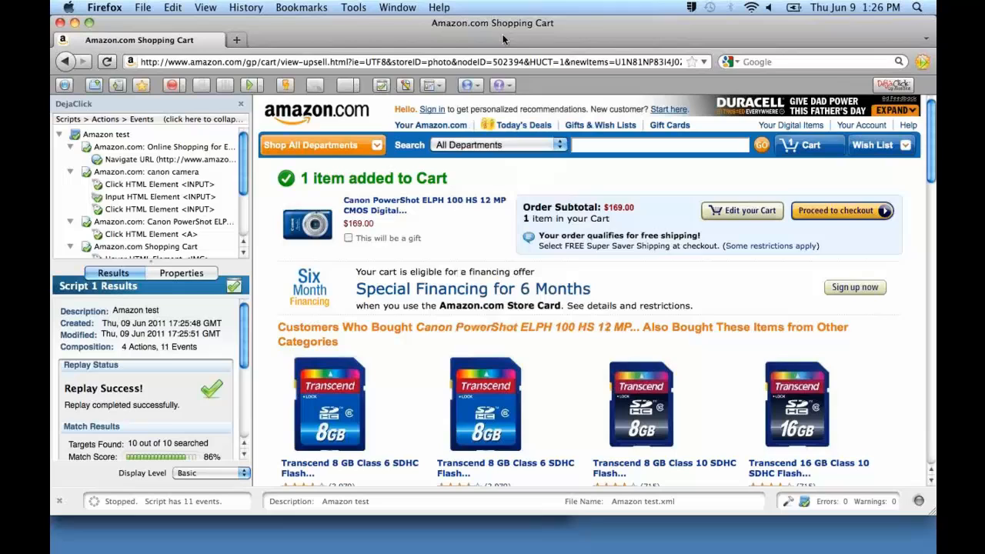
click(253, 86)
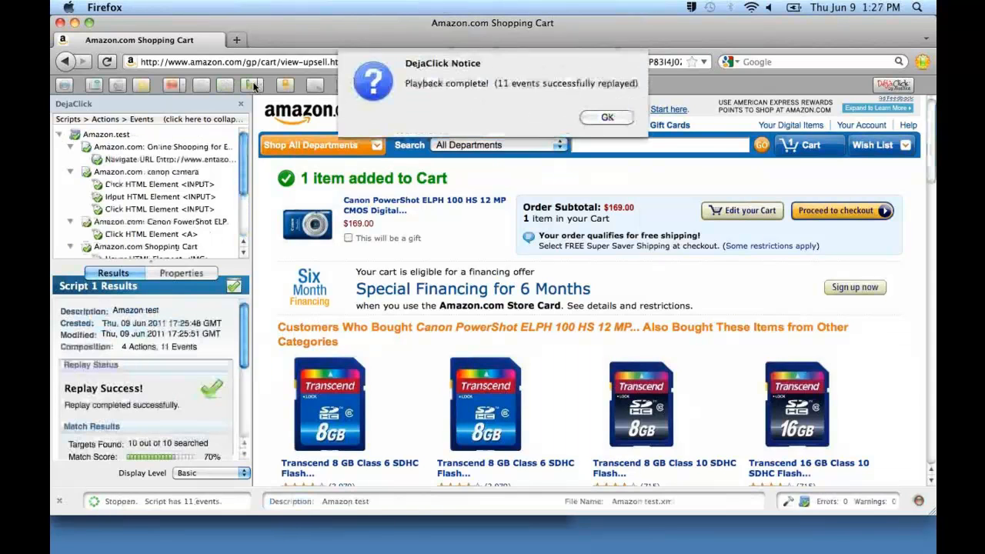
click(607, 117)
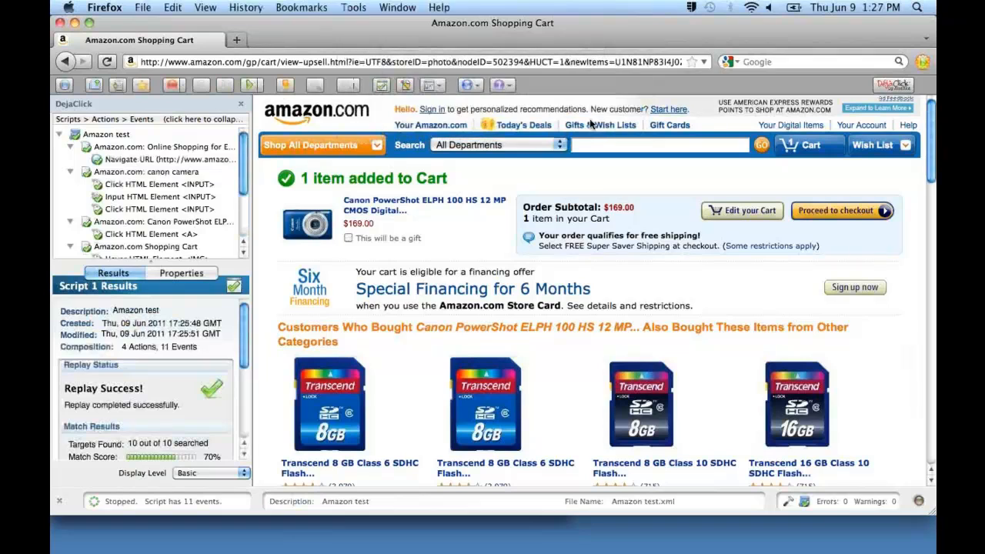
Log in to AlertSite with the account password and dismiss the login notice.
click(477, 86)
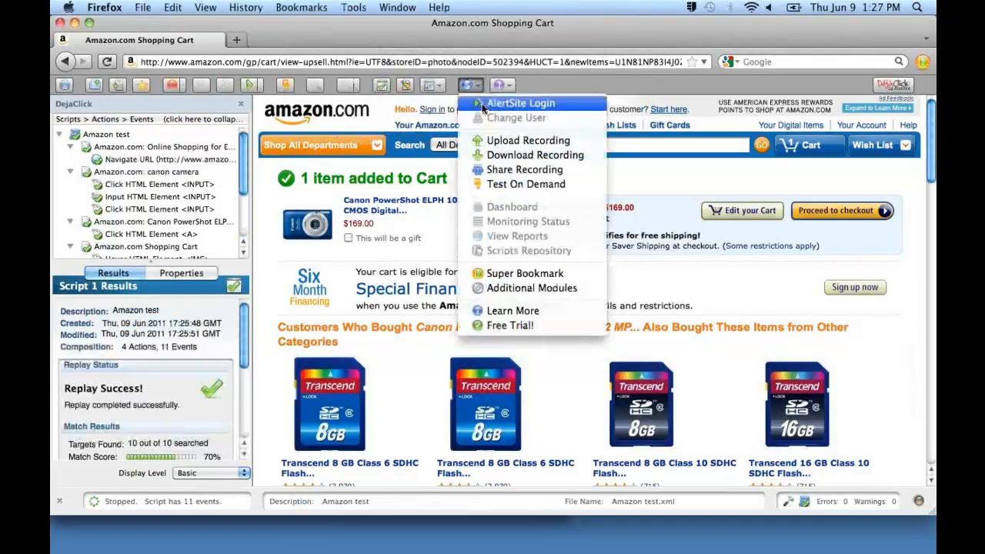
click(520, 103)
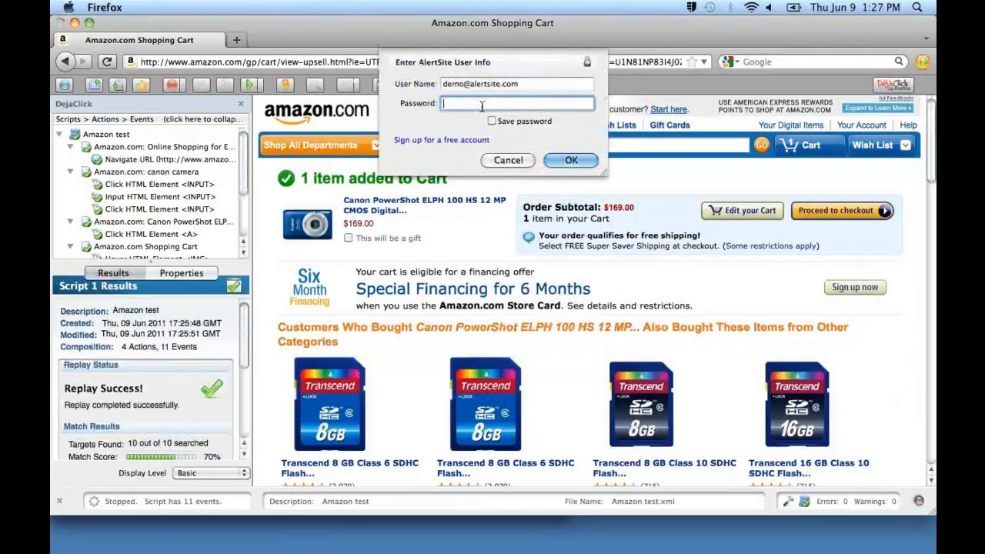
text(************)
key(Return)
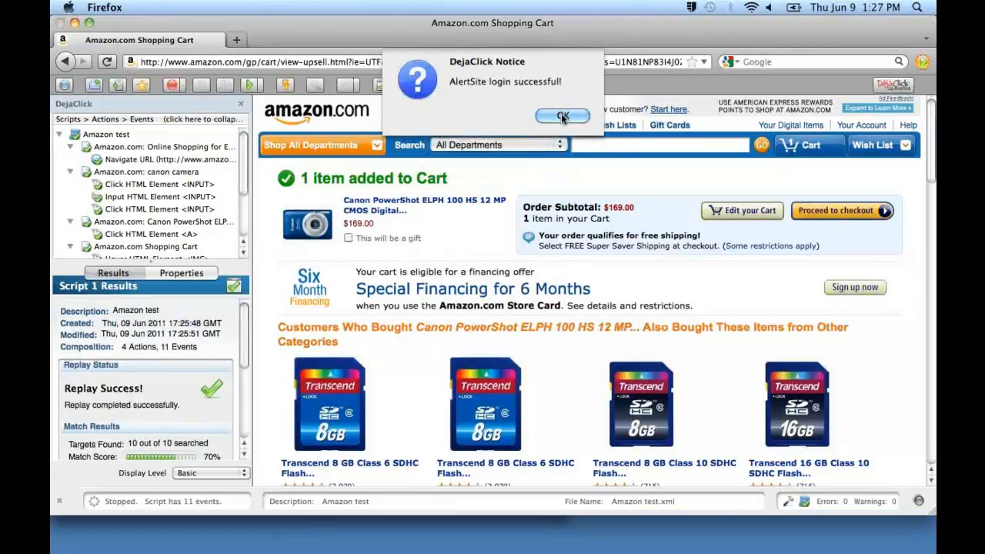
click(561, 114)
Upload the recording to AlertSite as a Business Transaction Monitor, replacing the existing transaction "Amazon 4-Step".
click(478, 89)
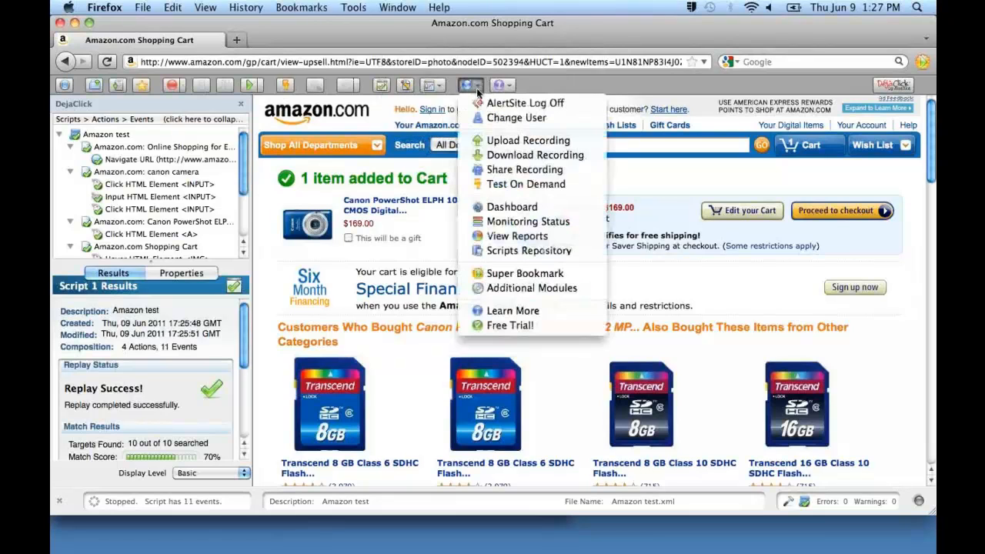
click(483, 137)
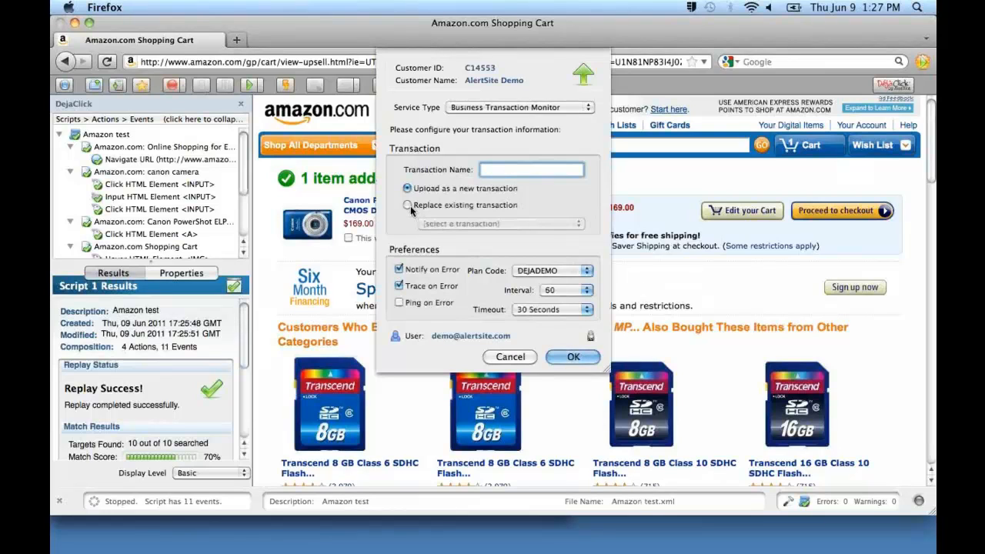
click(409, 207)
click(457, 224)
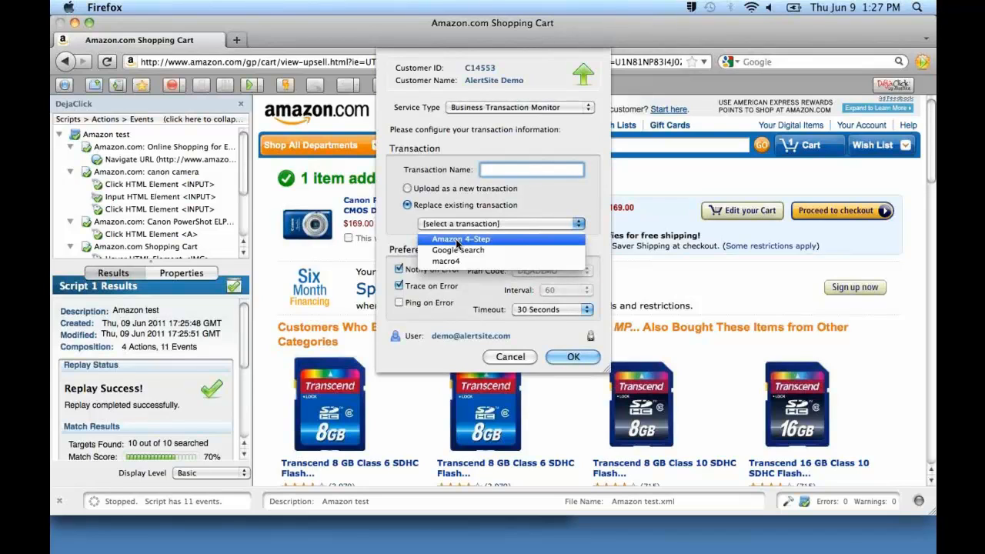
click(456, 241)
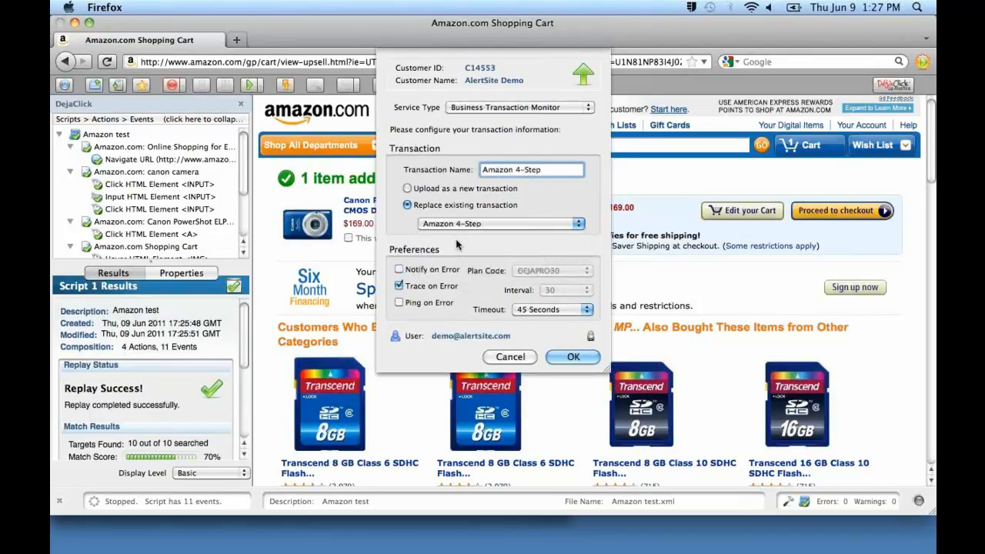
click(570, 357)
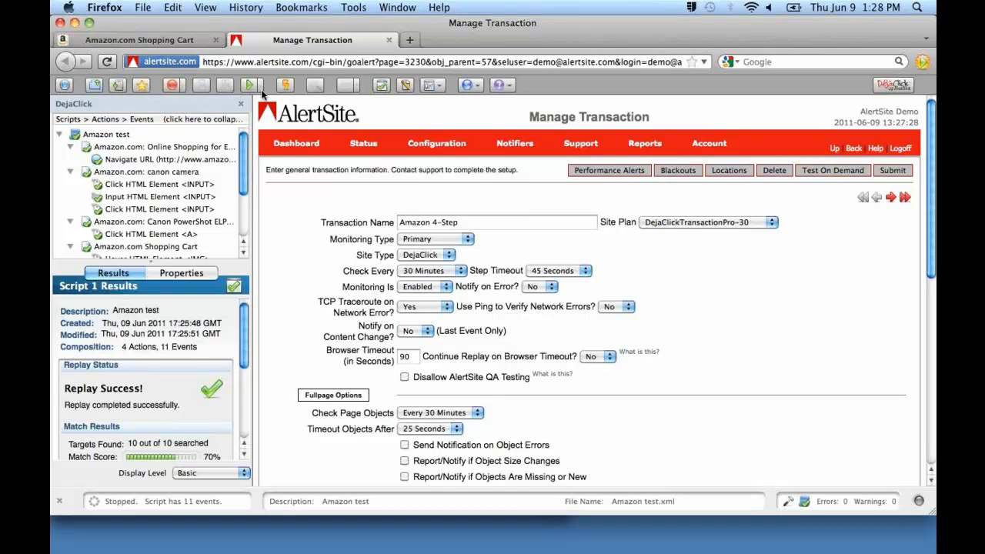
Examine the list of mobile devices available for recording and the Apple iPhone profile's settings, leaving both without changes.
click(181, 86)
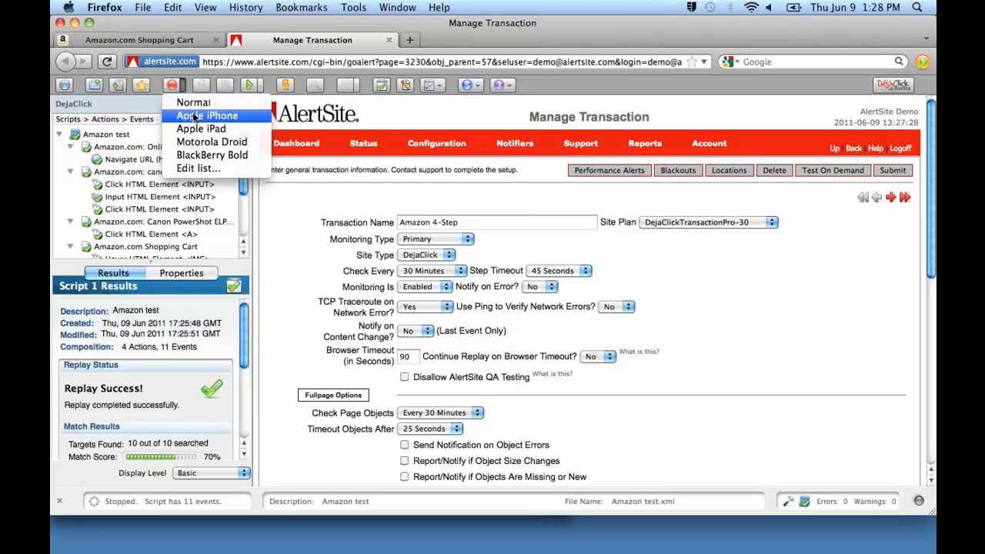
click(177, 92)
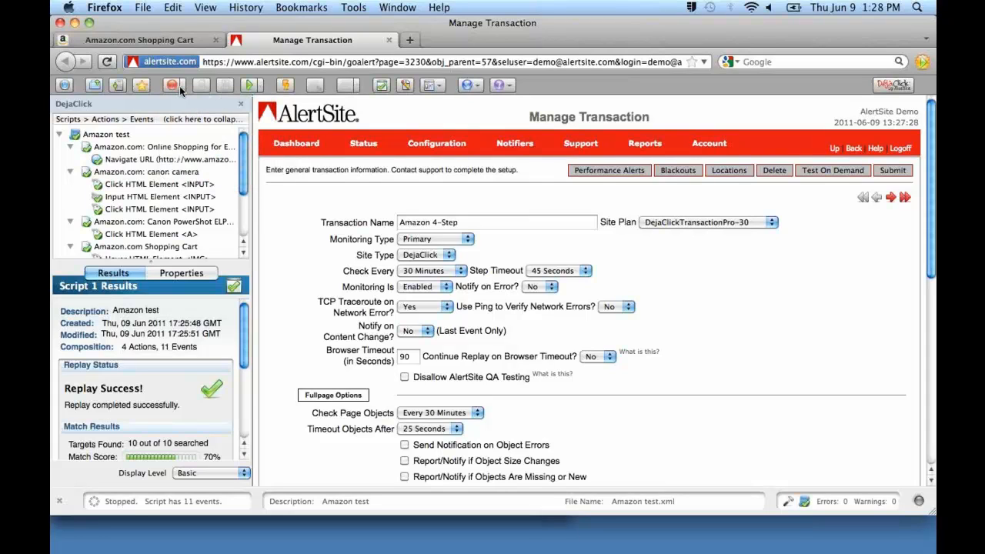
click(182, 86)
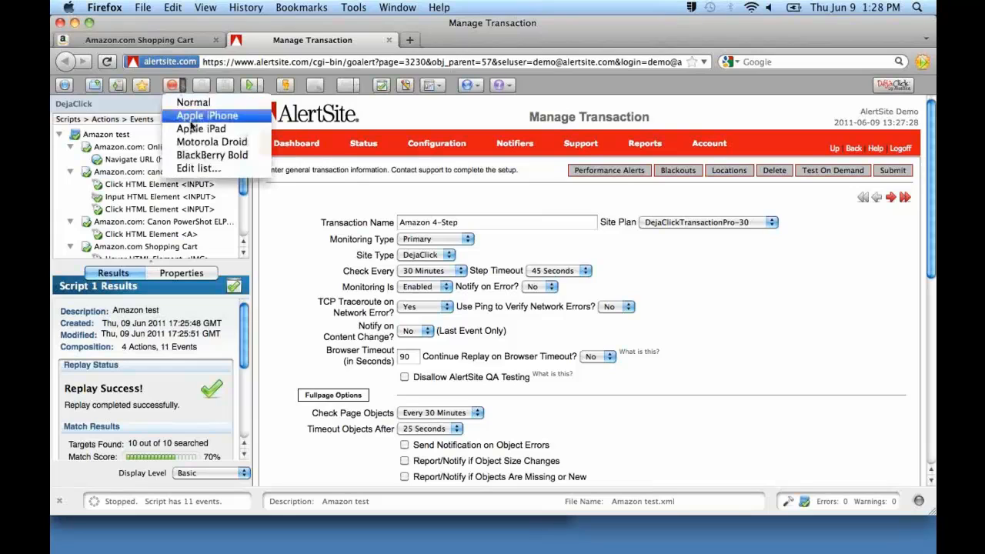
click(197, 168)
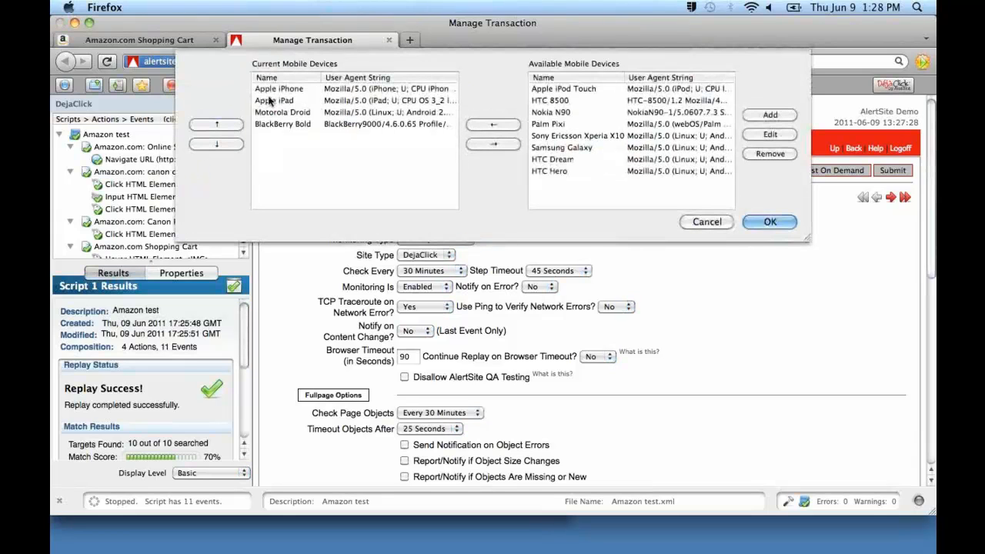
click(277, 91)
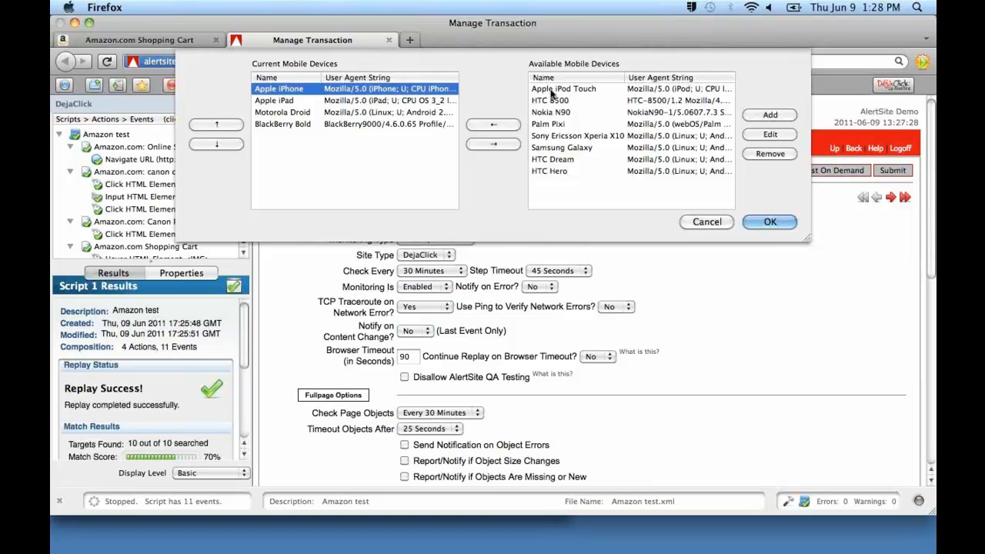
click(770, 135)
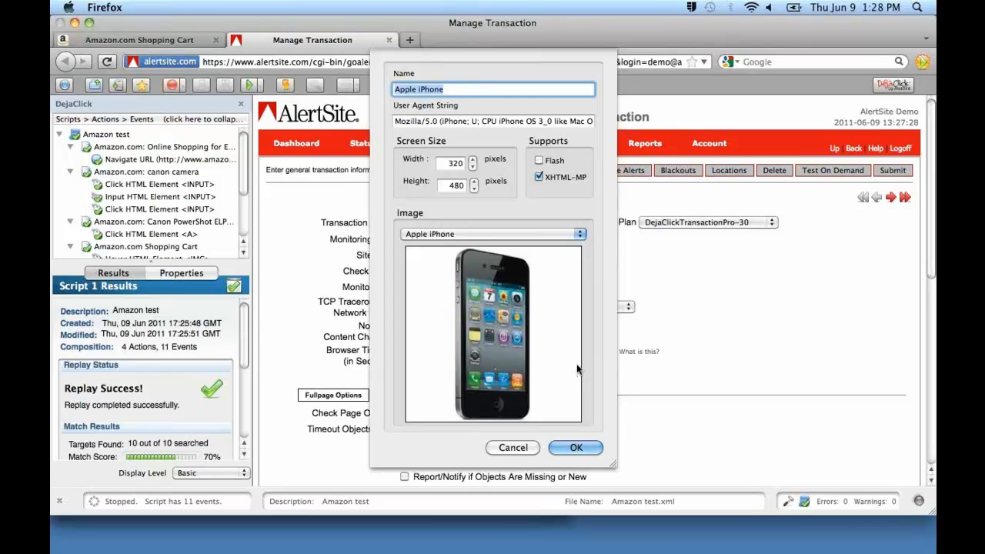
click(527, 449)
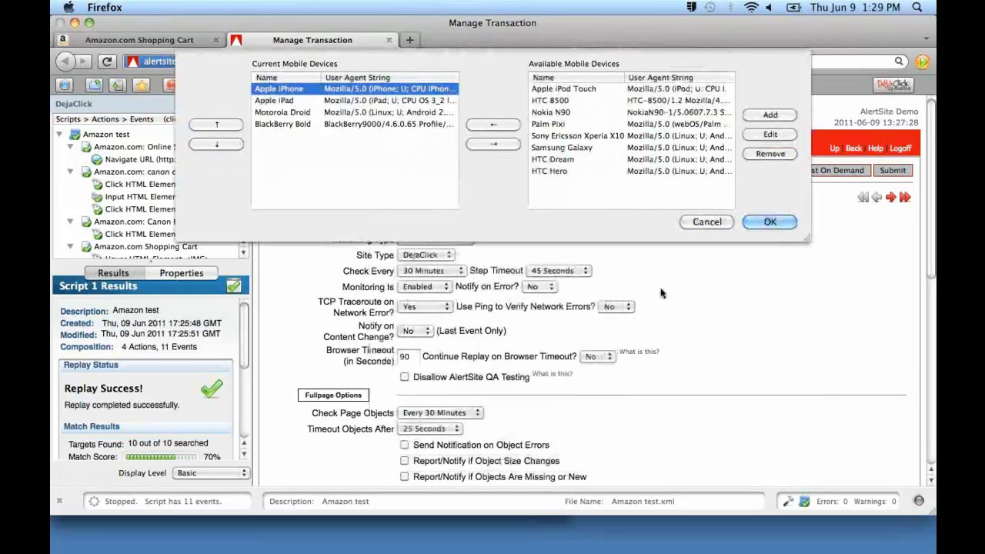
click(706, 221)
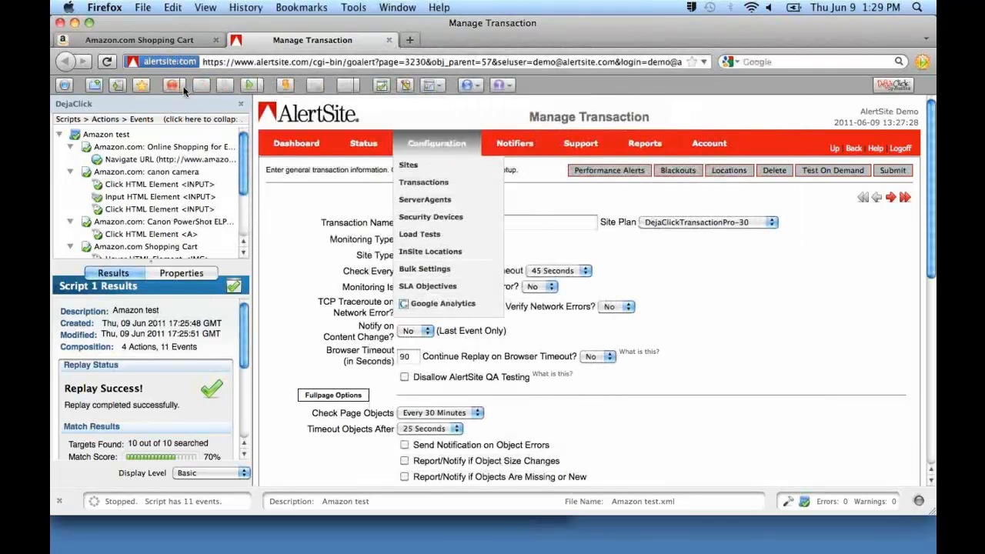
Start a new mobile recording with the Apple iPhone profile and allow the browser window to be resized to the device's screen.
click(183, 86)
click(188, 116)
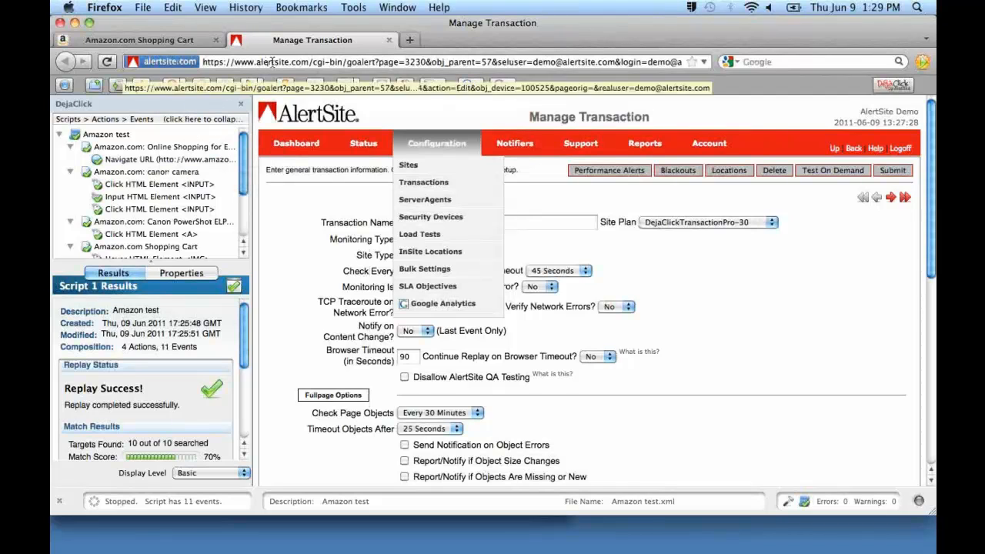
click(171, 86)
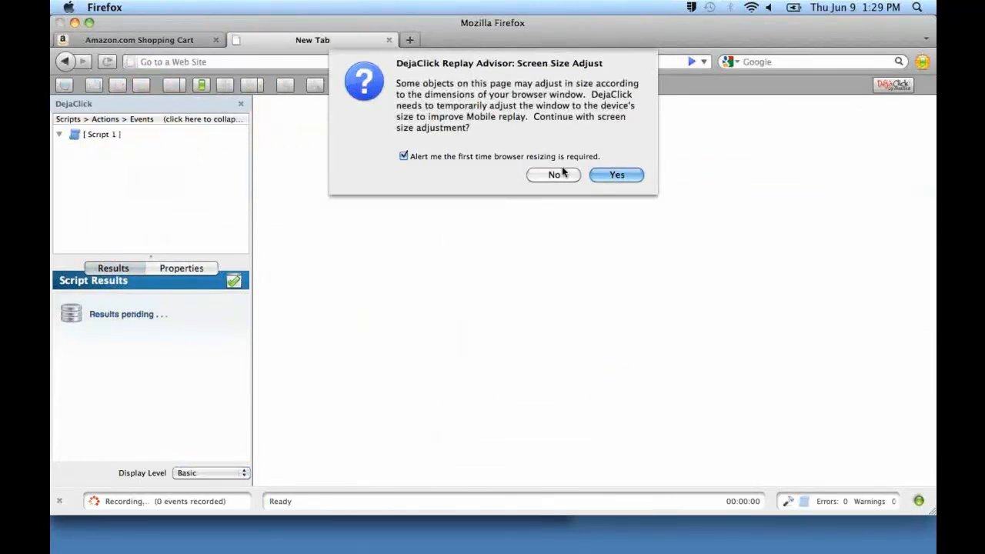
click(616, 175)
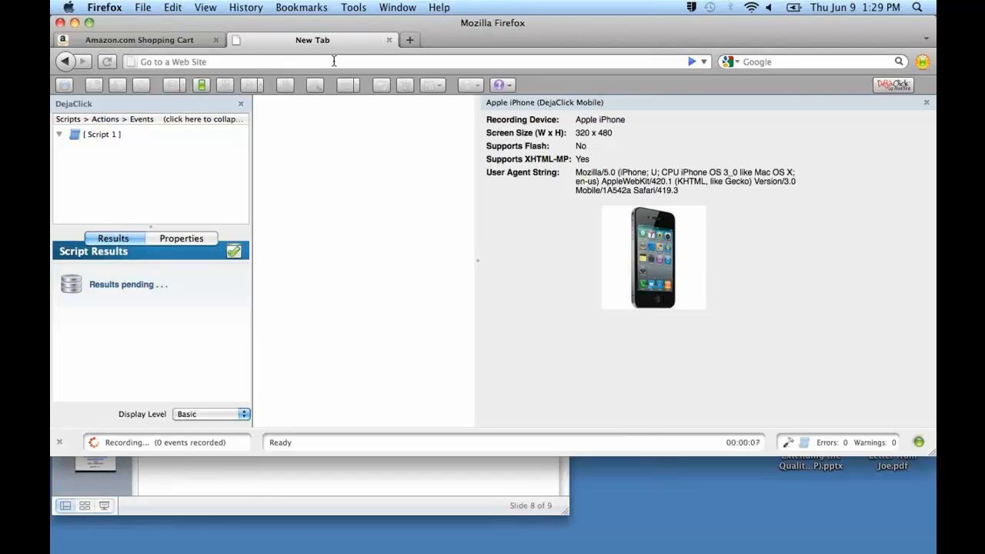
click(334, 61)
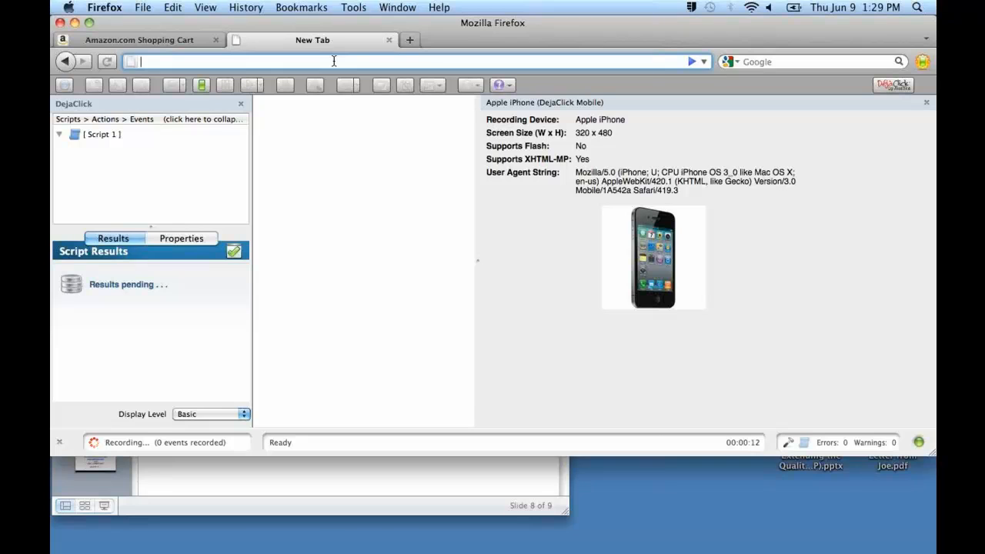
text(ww)
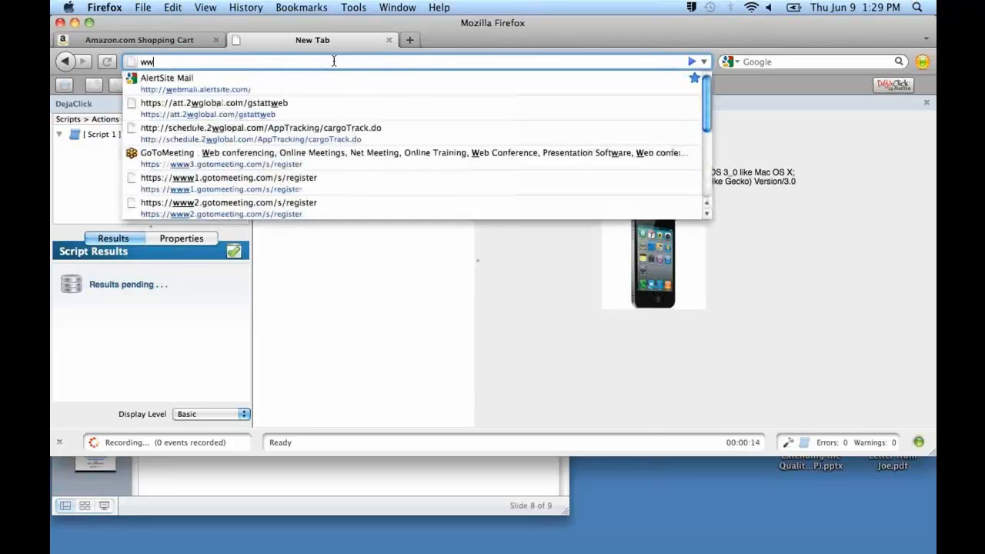
text(w.cnn.com)
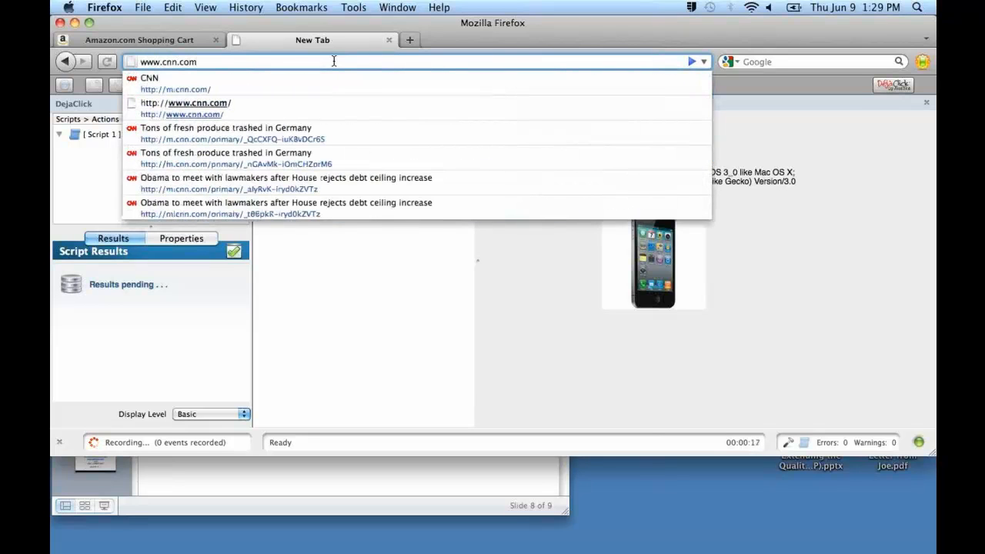
key(Return)
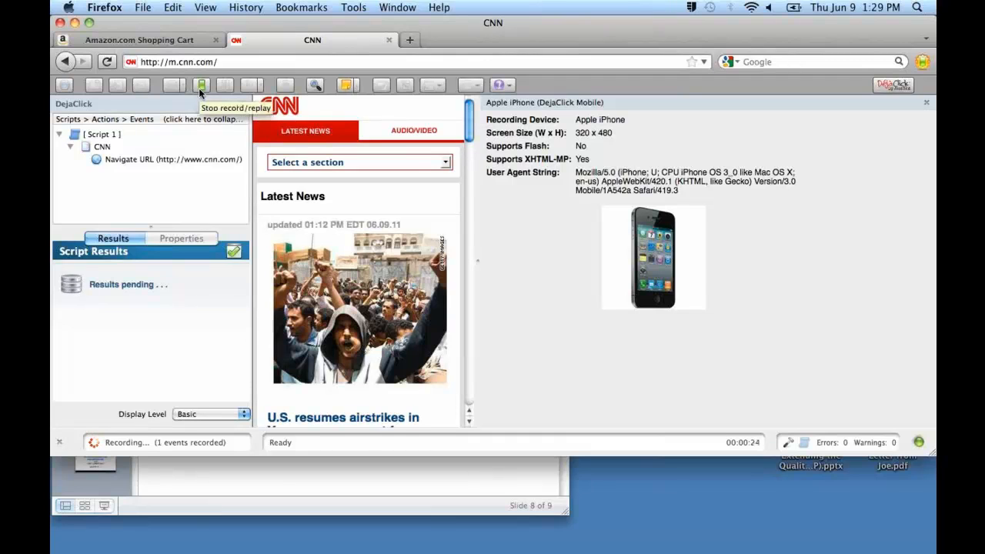
click(199, 90)
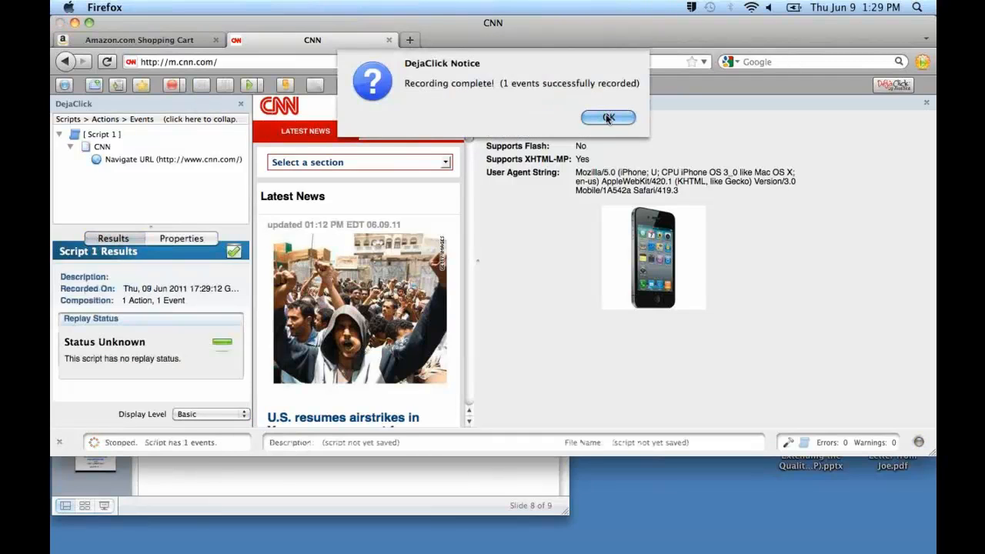
click(607, 117)
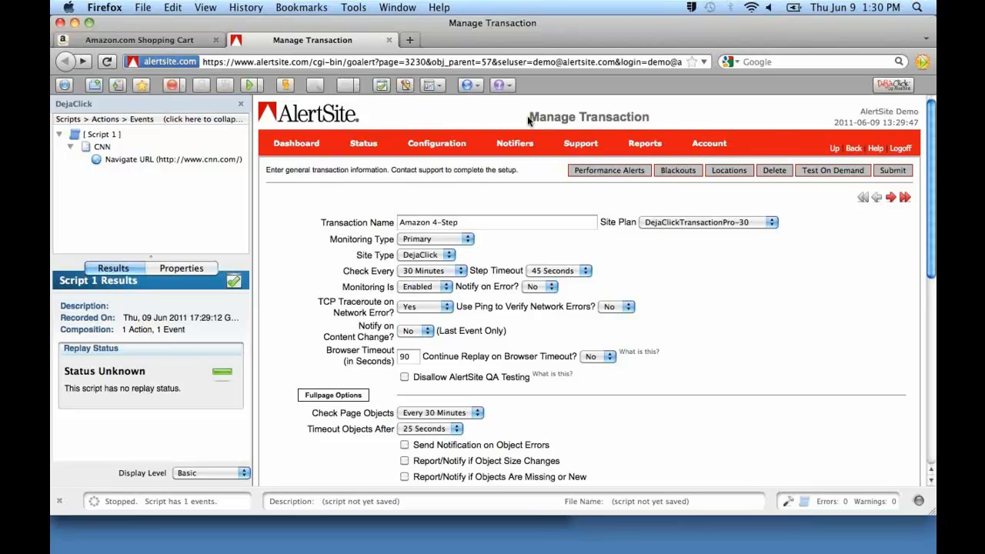
Try a Test On Demand of the unverified CNN script, and replay the script in full to verify it.
click(286, 87)
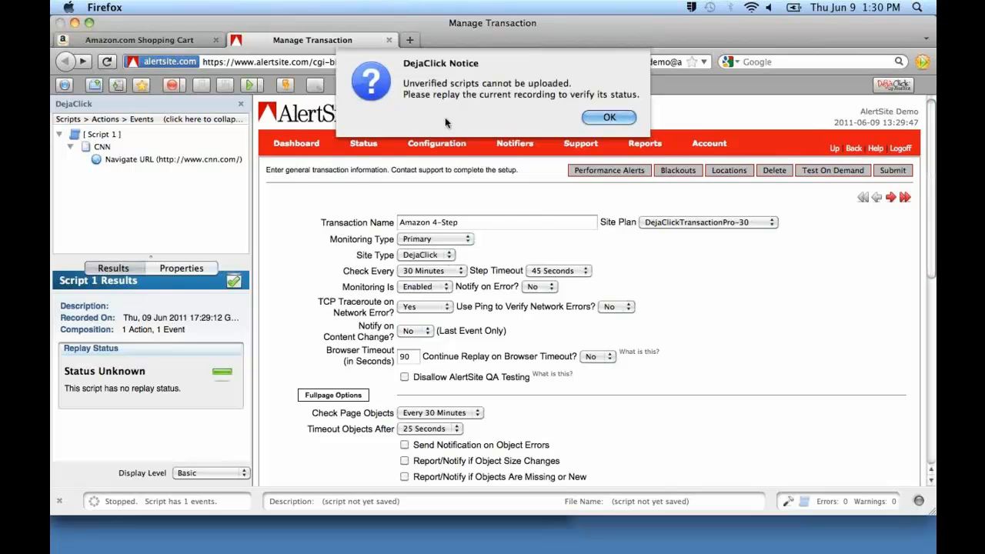
click(598, 121)
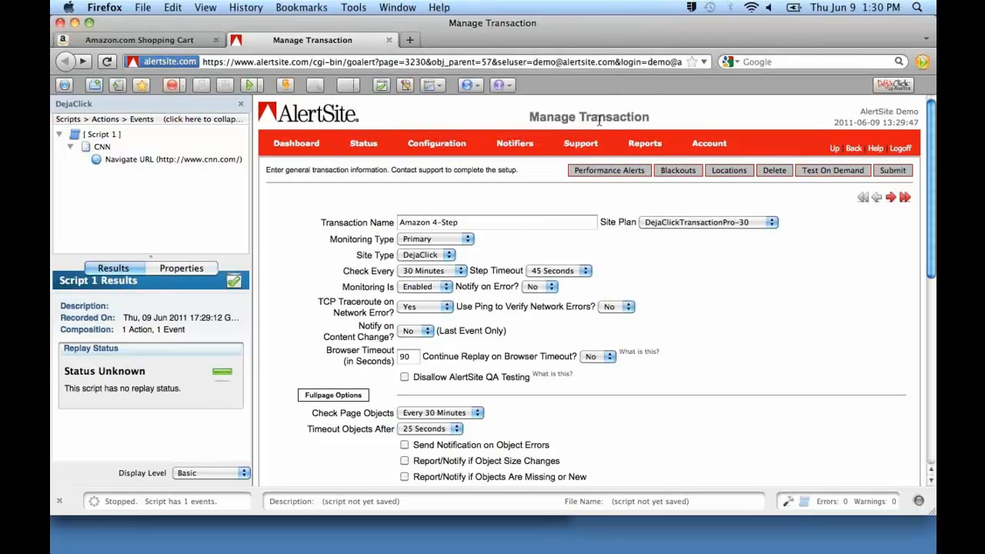
mouse_move(499, 148)
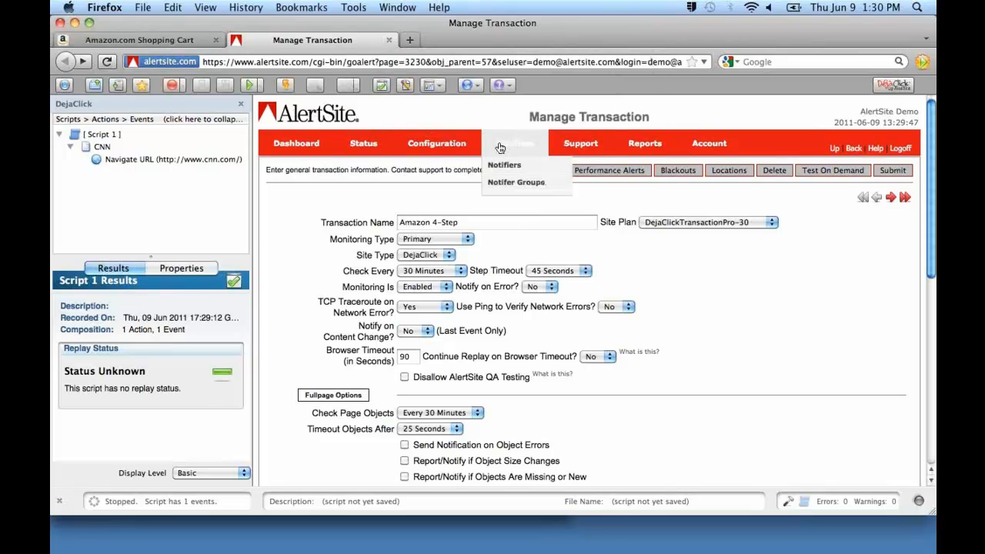
click(249, 85)
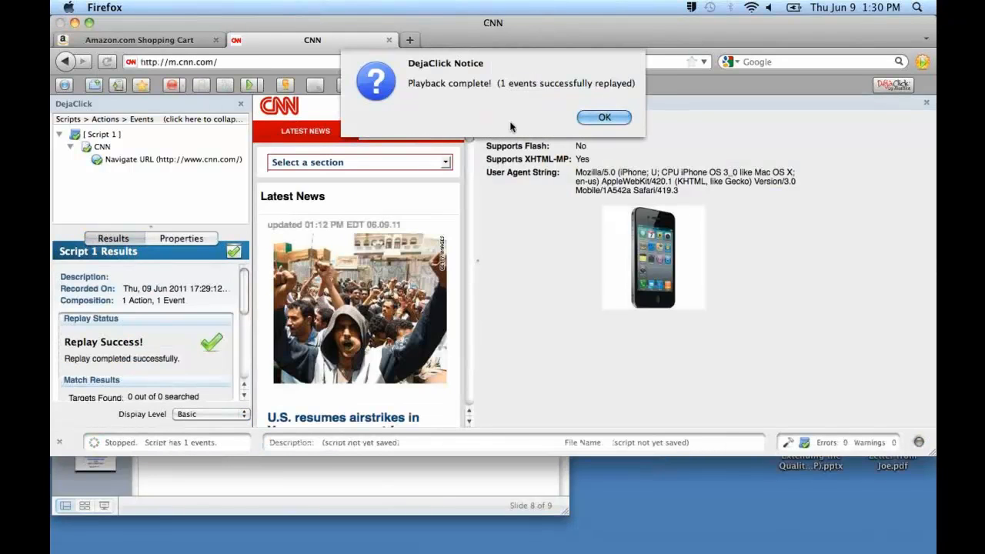
click(603, 118)
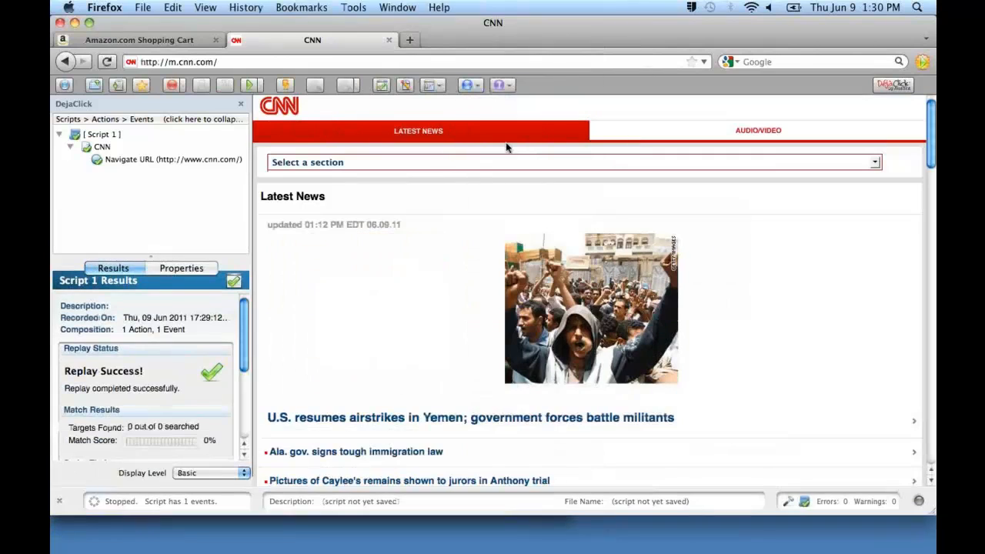
Run a Test On Demand of the verified CNN script from the location Atlanta, GA - AT&T Wireless.
click(285, 86)
click(285, 85)
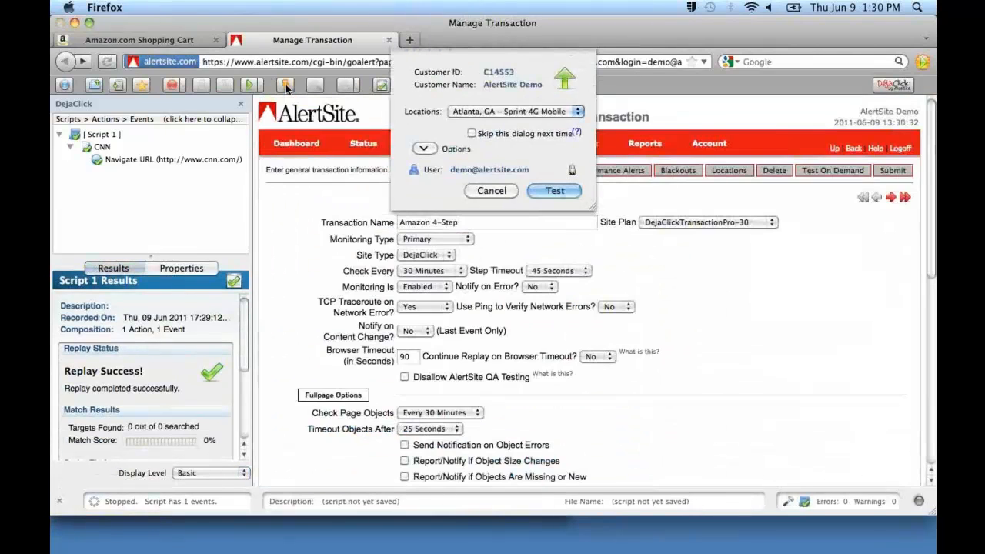
click(514, 113)
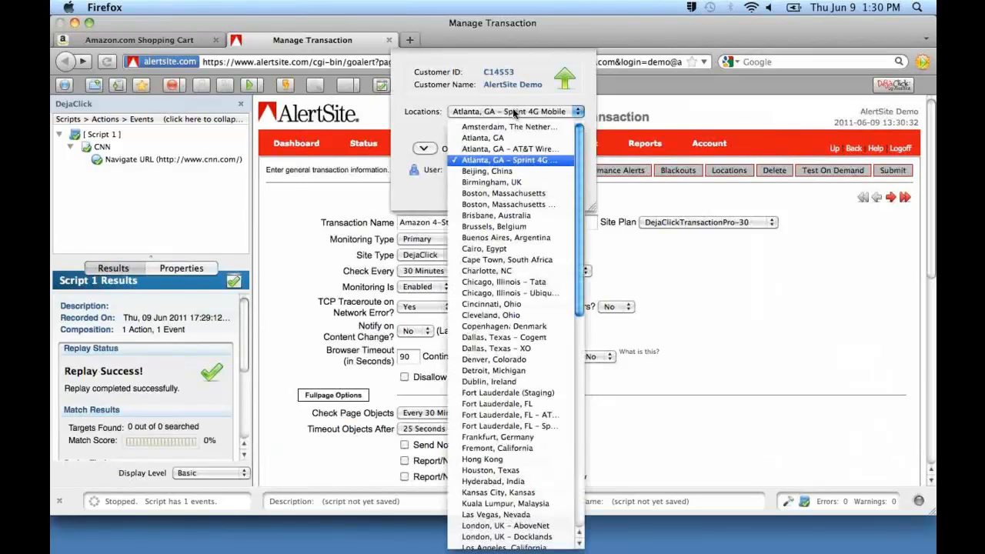
click(513, 150)
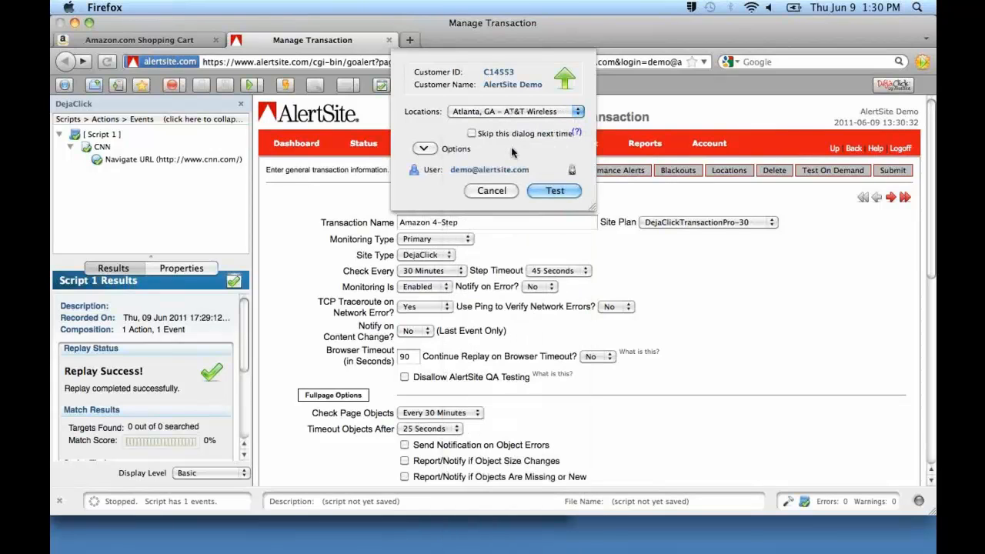
click(554, 191)
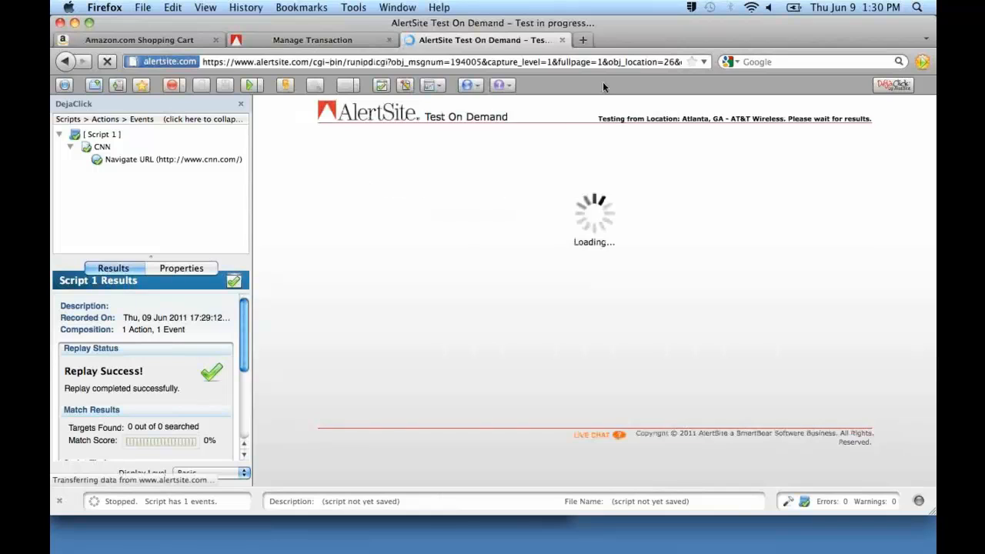
Open a new browser tab and run a second Test On Demand from the location Atlanta, GA - Sprint 4G Mobile.
click(585, 40)
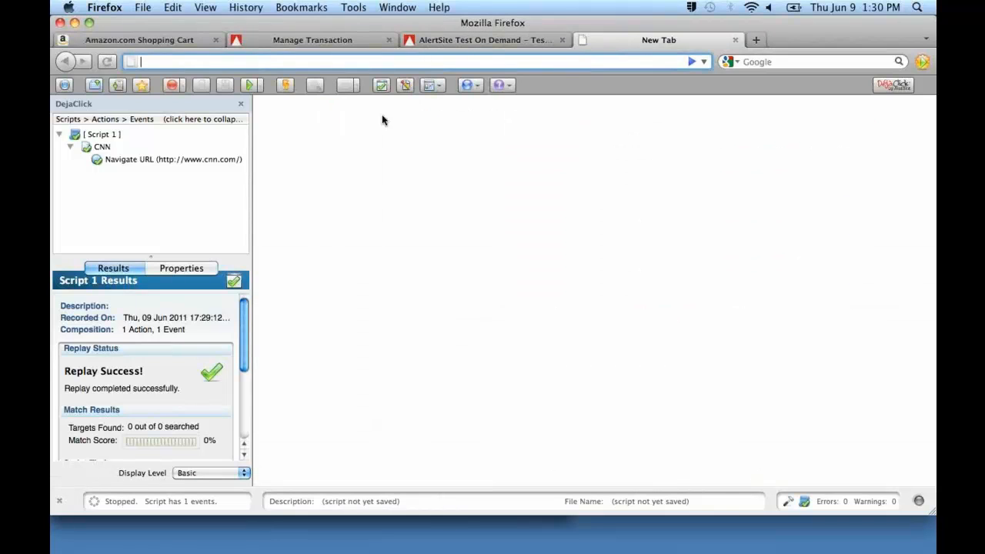
click(287, 85)
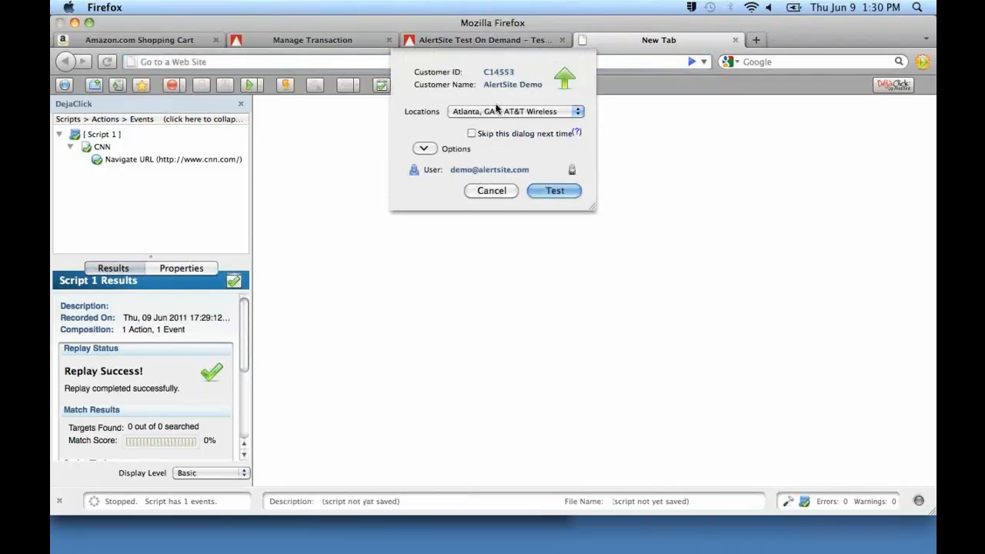
click(501, 113)
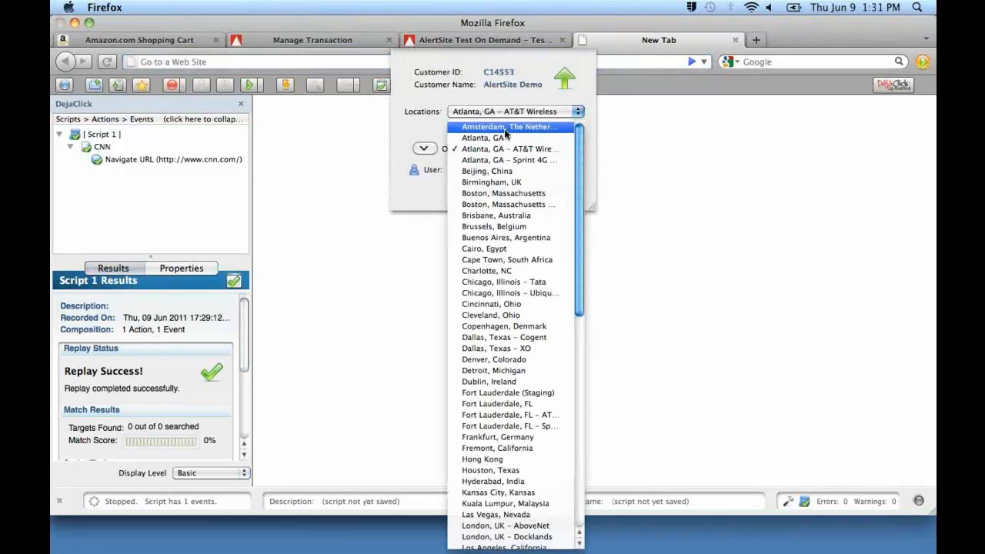
click(508, 160)
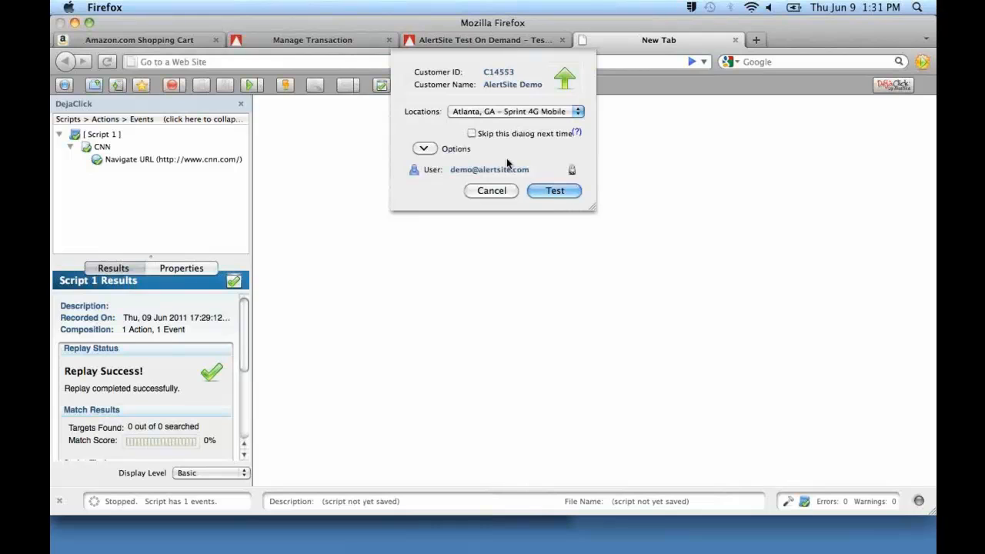
click(554, 192)
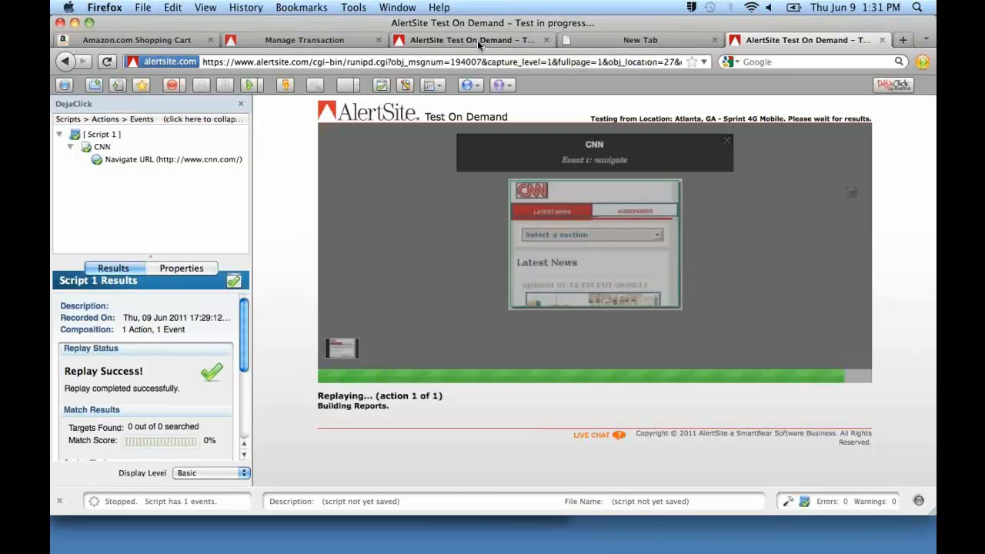
View the enlarged CNN page capture in the AT&T Wireless test results from beginning to end and close it.
click(477, 40)
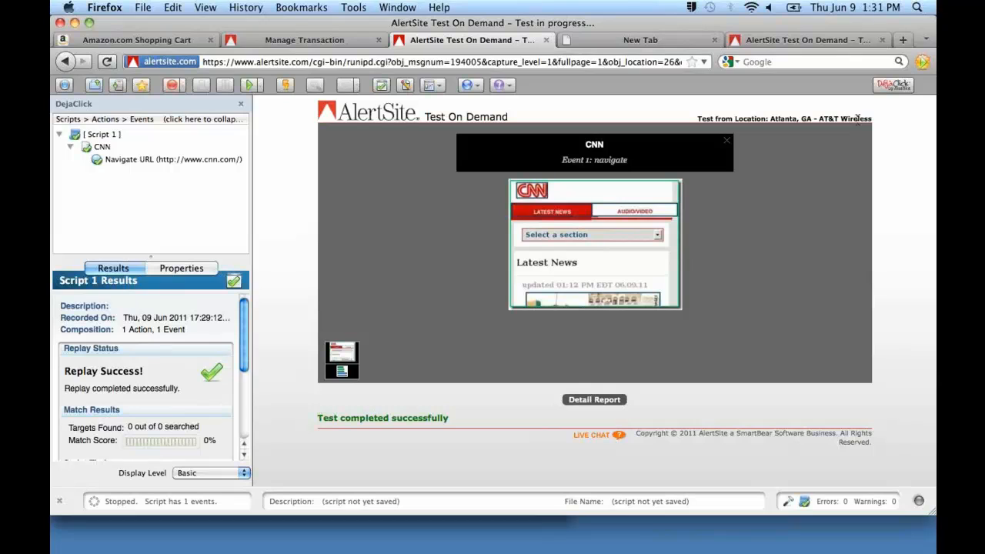
click(573, 263)
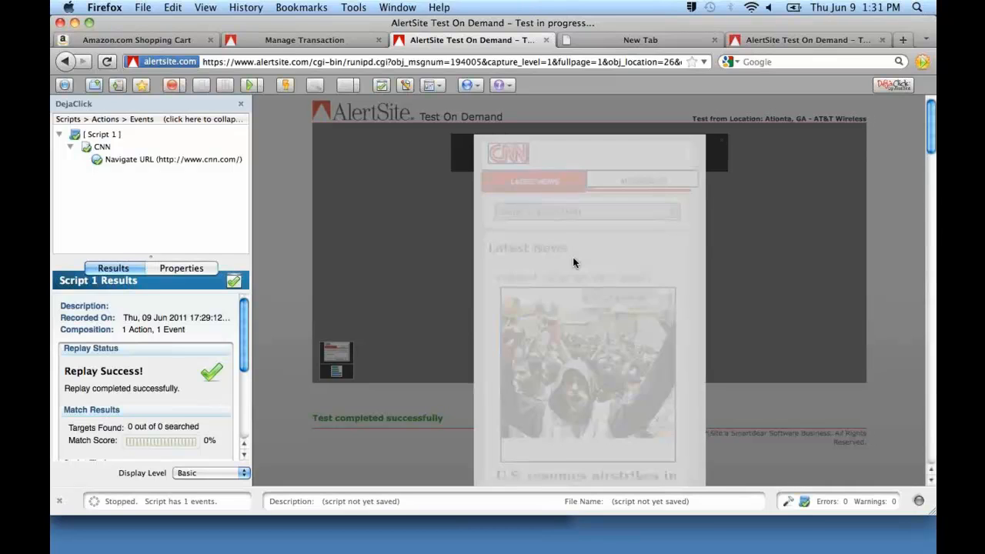
scroll(573, 263, down, 10)
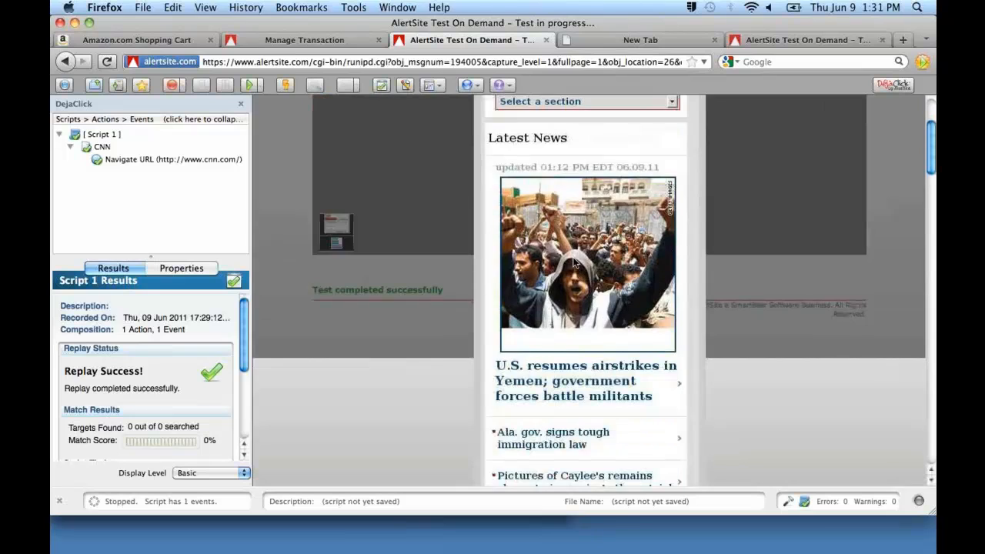
scroll(574, 263, down, 3)
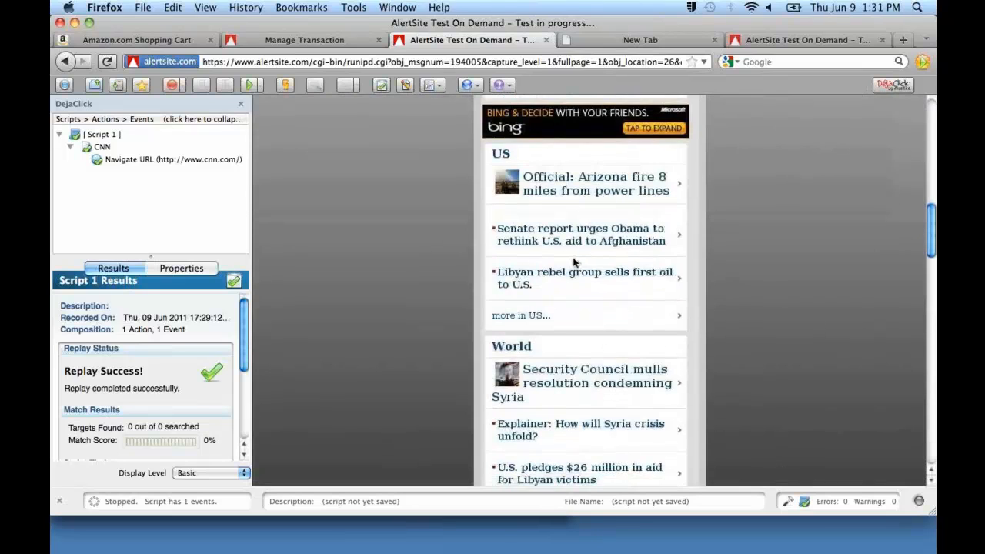
scroll(585, 254, up, 12)
click(674, 143)
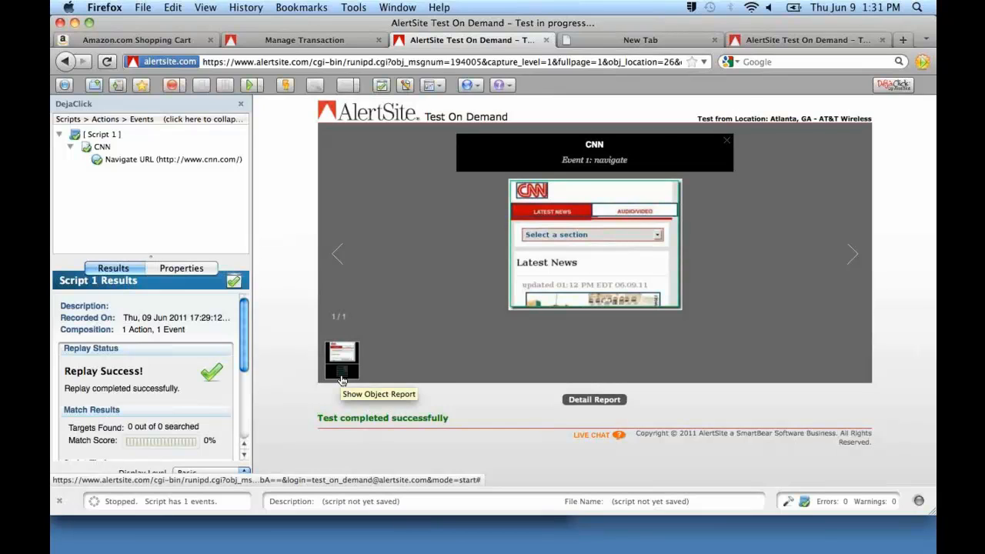
Examine the object report of the AT&T Wireless test, including the response time chart and the timing table for each URL.
click(342, 379)
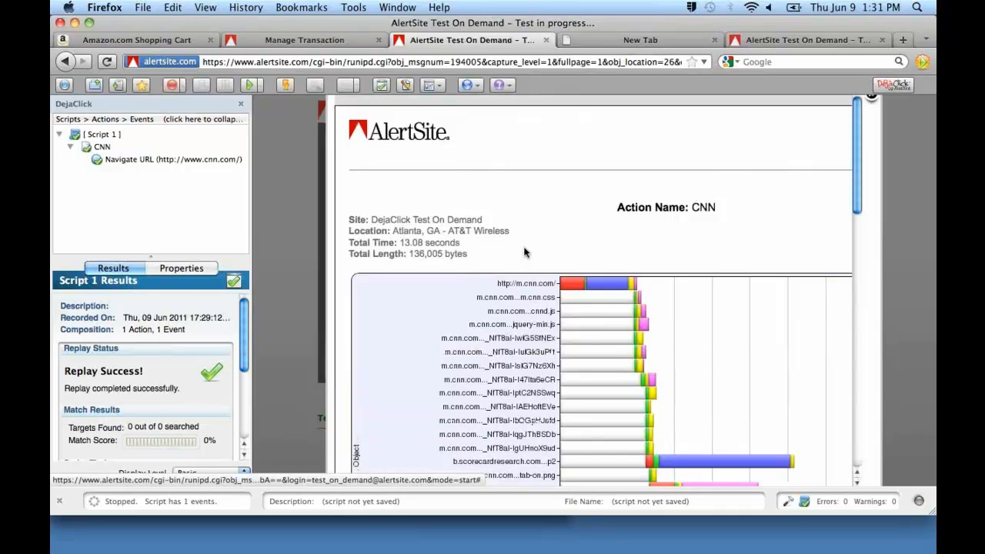
scroll(524, 252, down, 4)
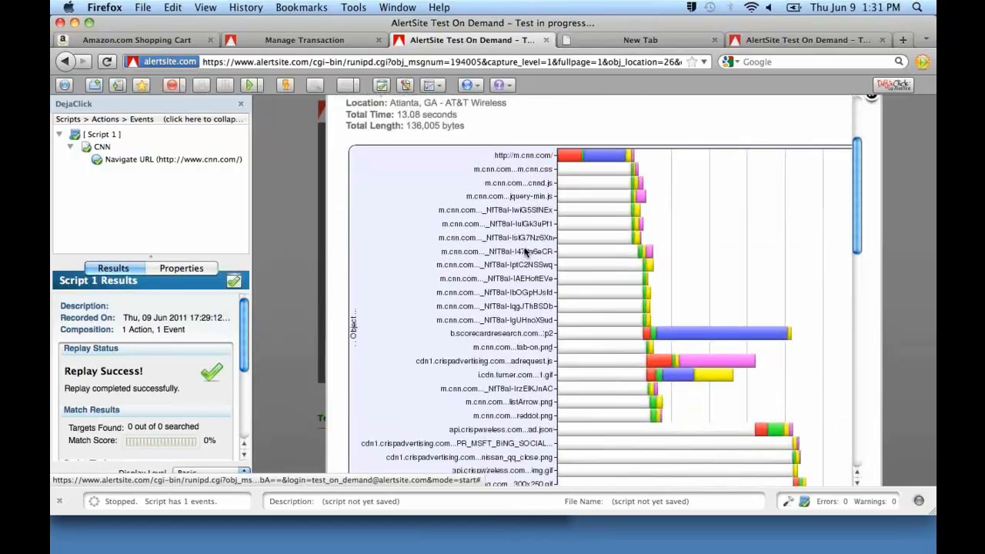
scroll(525, 252, down, 2)
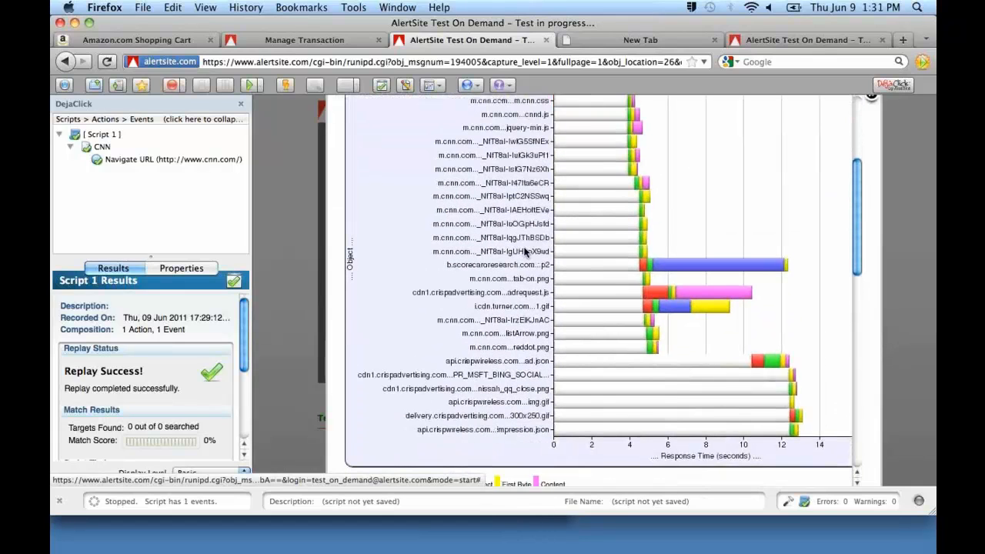
scroll(525, 252, up, 5)
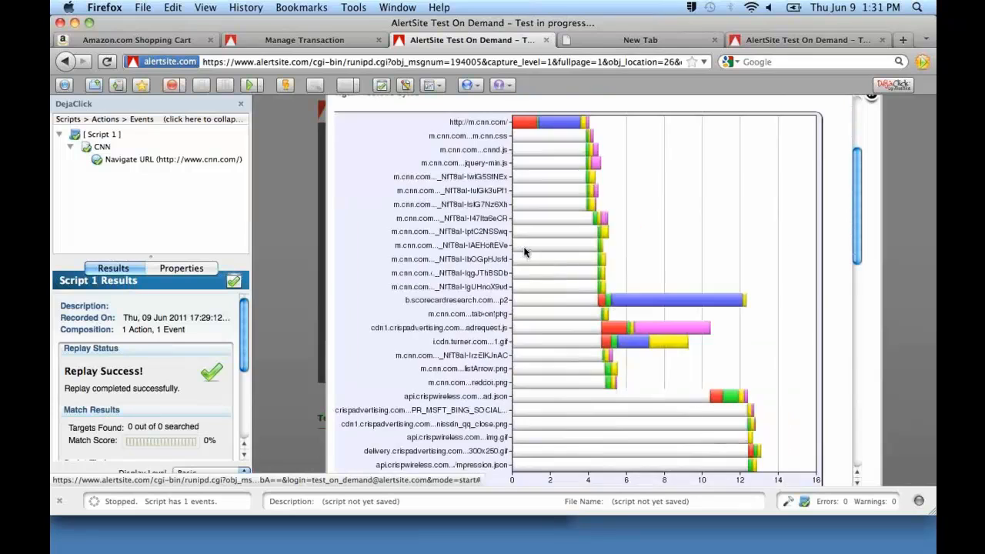
scroll(524, 252, up, 2)
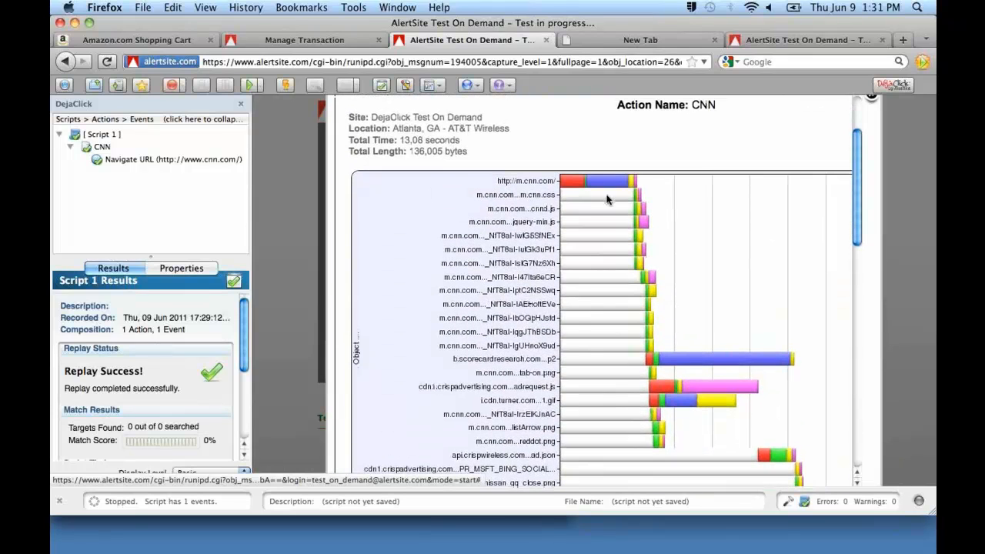
scroll(640, 263, down, 1)
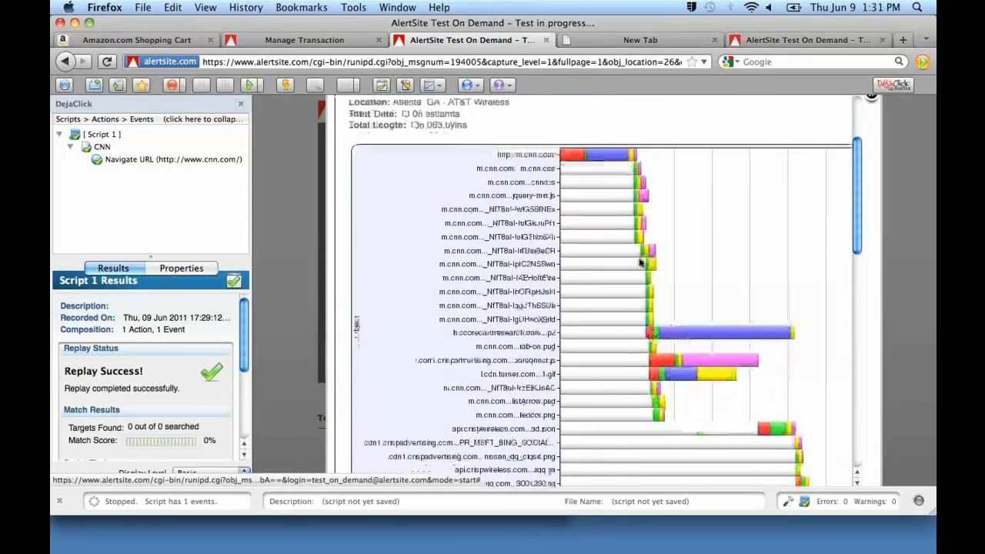
scroll(640, 262, down, 5)
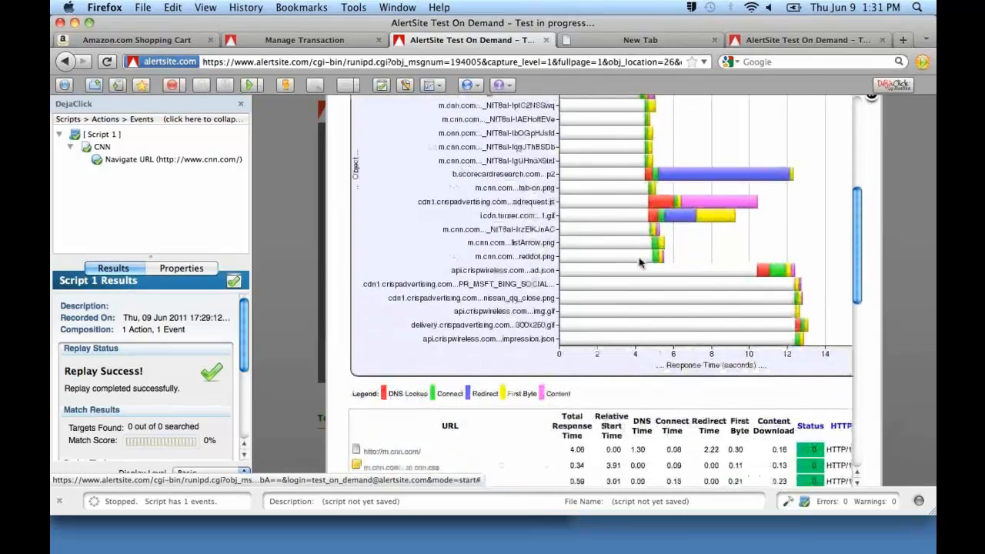
scroll(640, 262, right, 3)
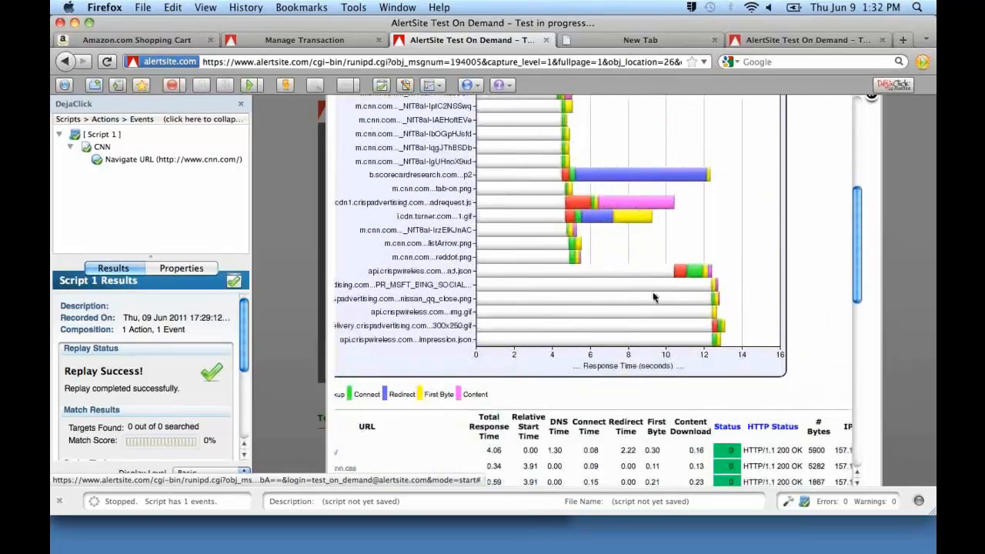
Inspect the timing details of individual objects in the AT&T Wireless response time chart and compare them with the URL table.
mouse_move(653, 297)
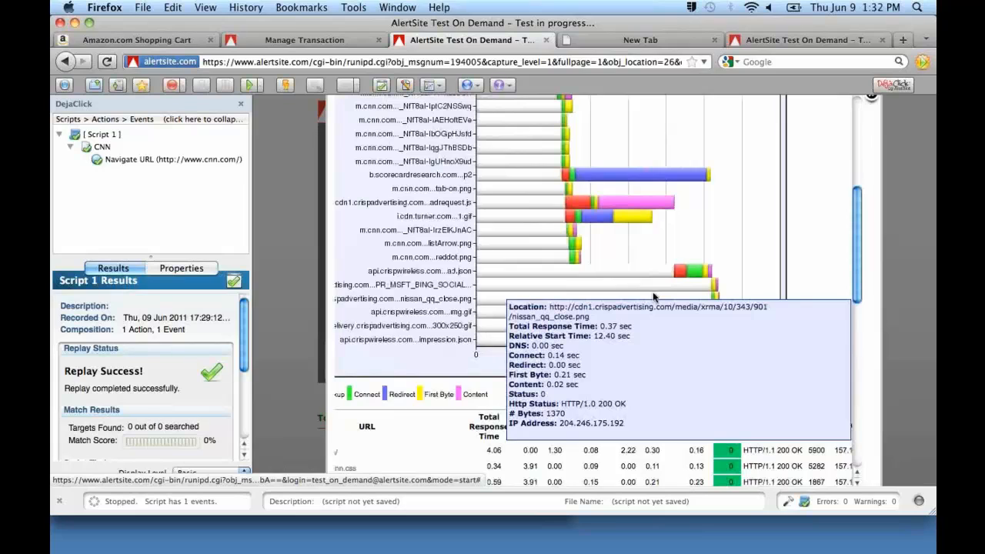
mouse_move(567, 241)
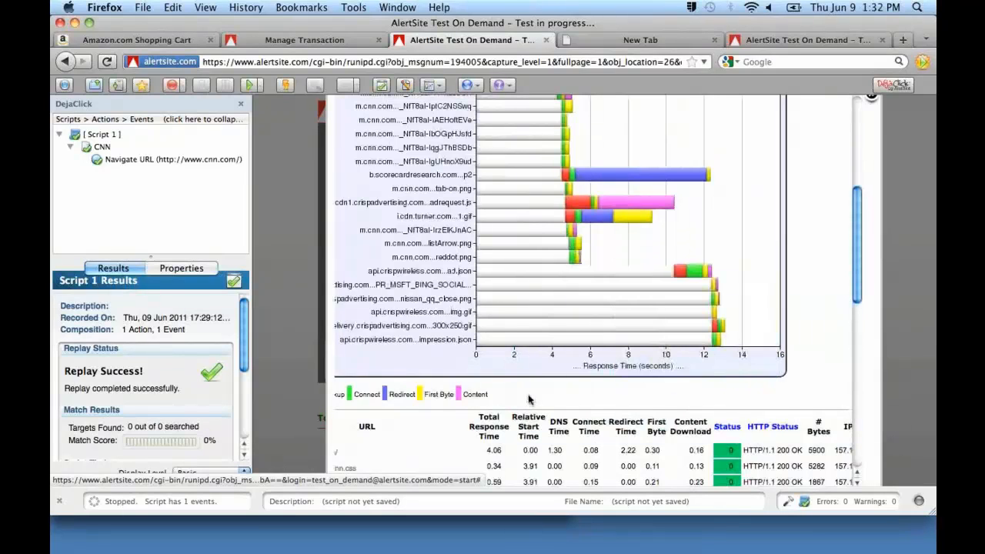
scroll(528, 399, down, 8)
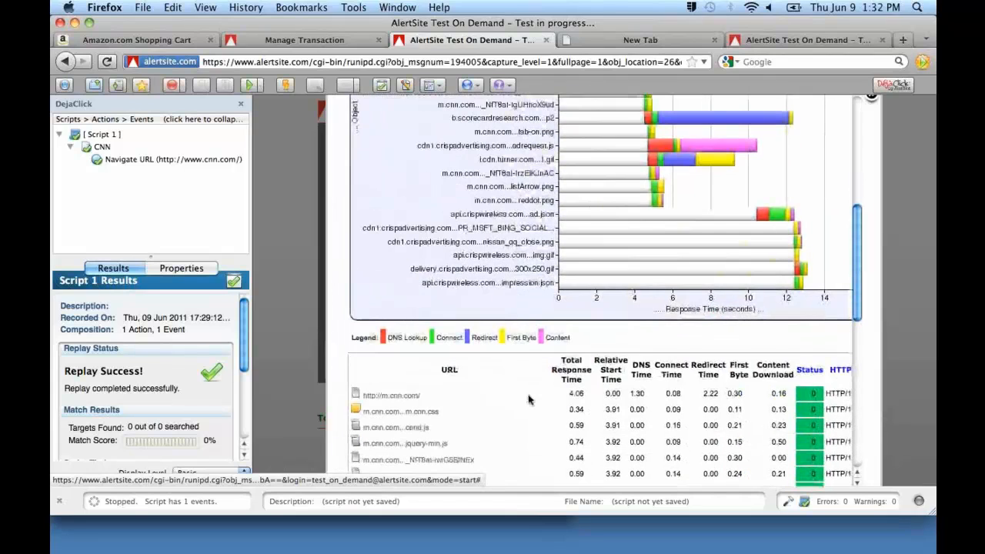
scroll(529, 400, down, 1)
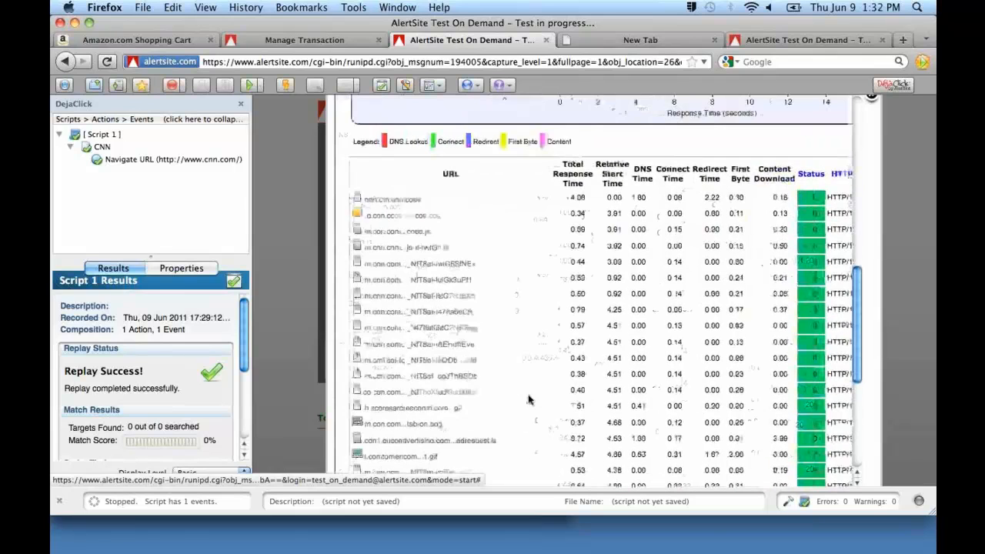
scroll(528, 399, up, 10)
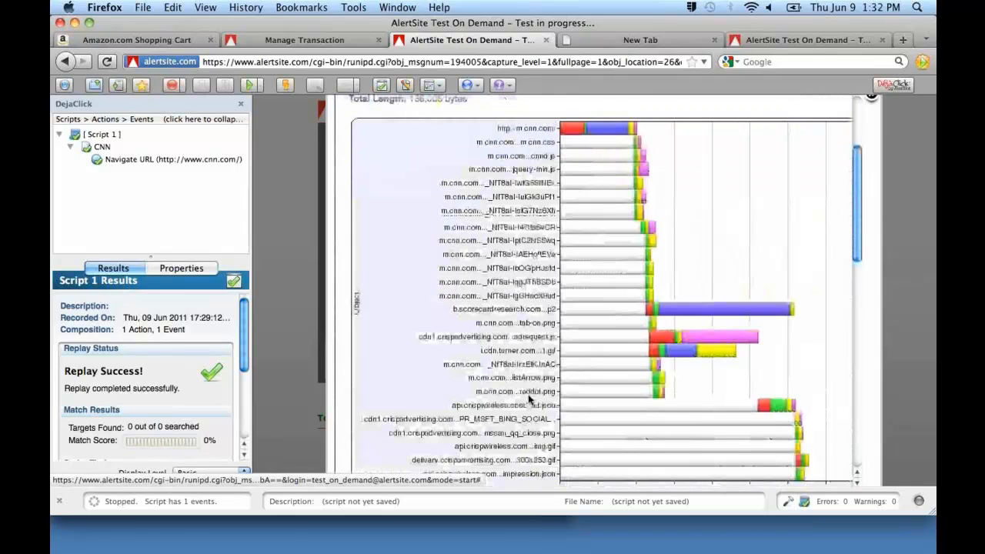
scroll(529, 399, up, 1)
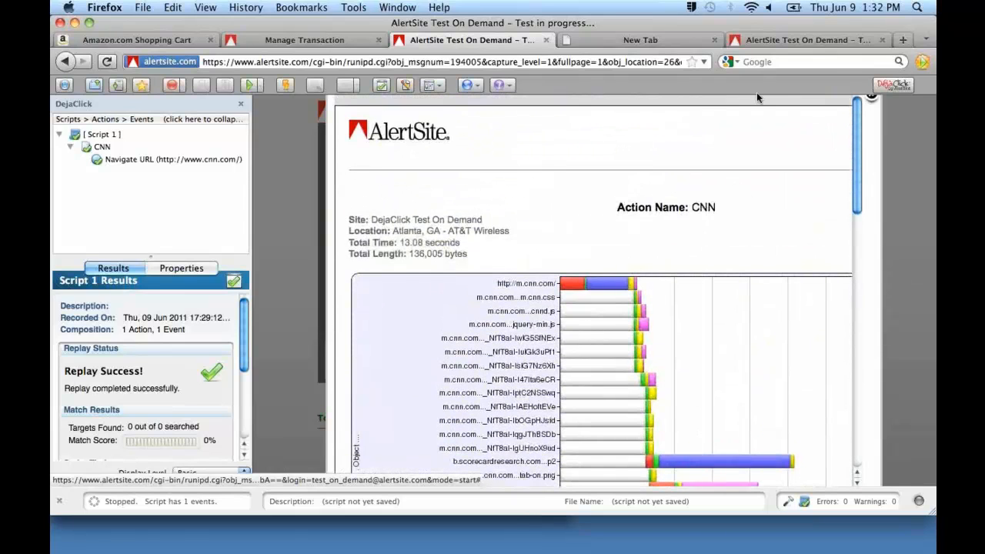
Switch to the Sprint 4G Mobile test results and examine the object report with its response time chart.
click(760, 41)
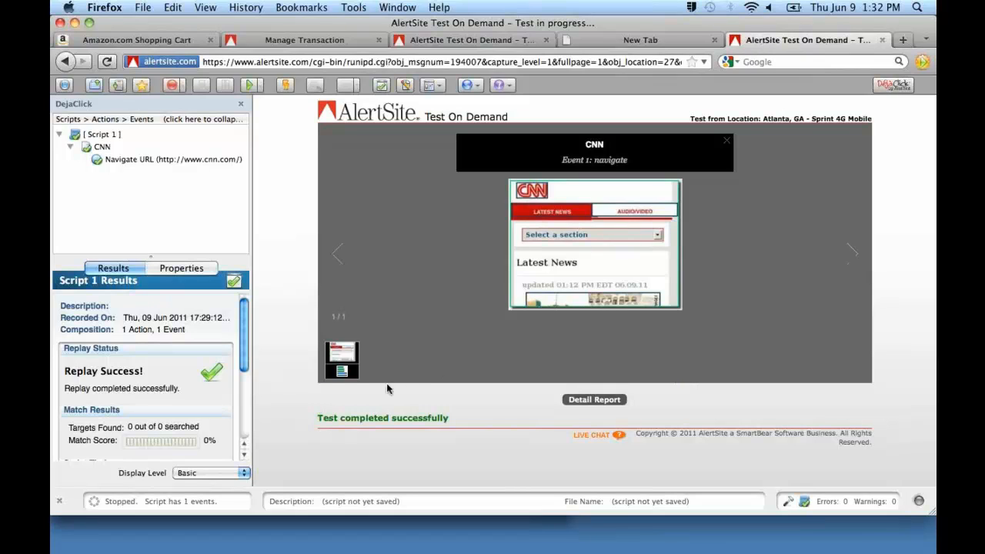
click(344, 375)
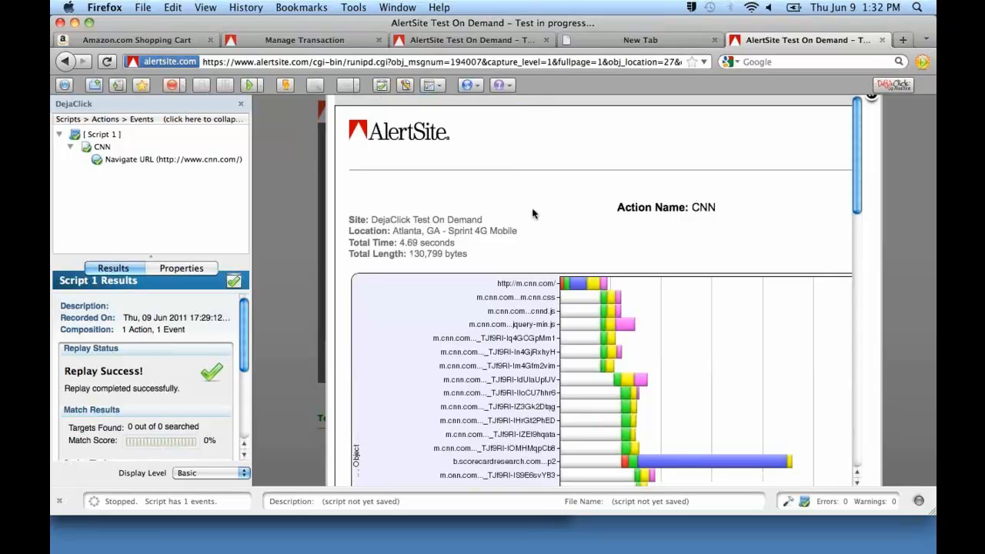
scroll(533, 213, down, 5)
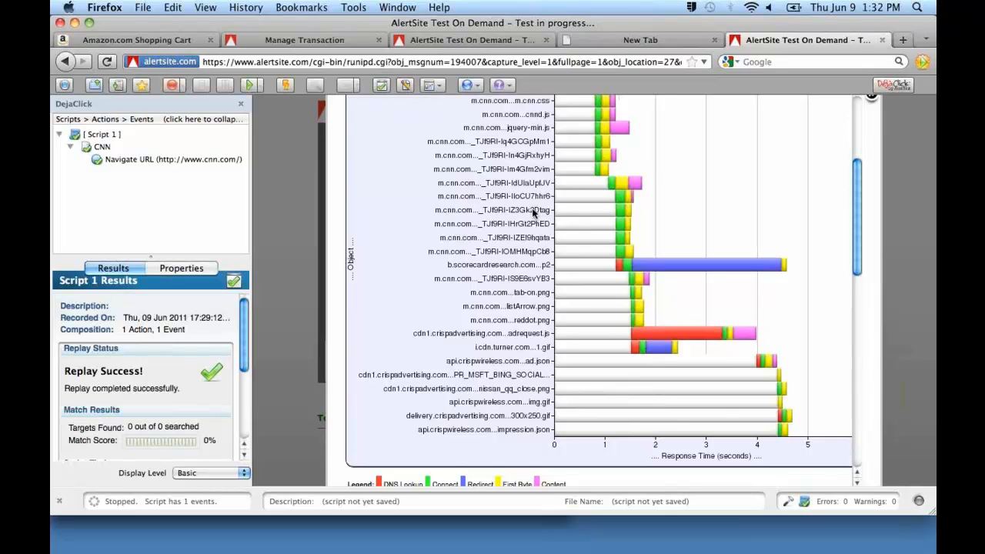
scroll(533, 213, up, 5)
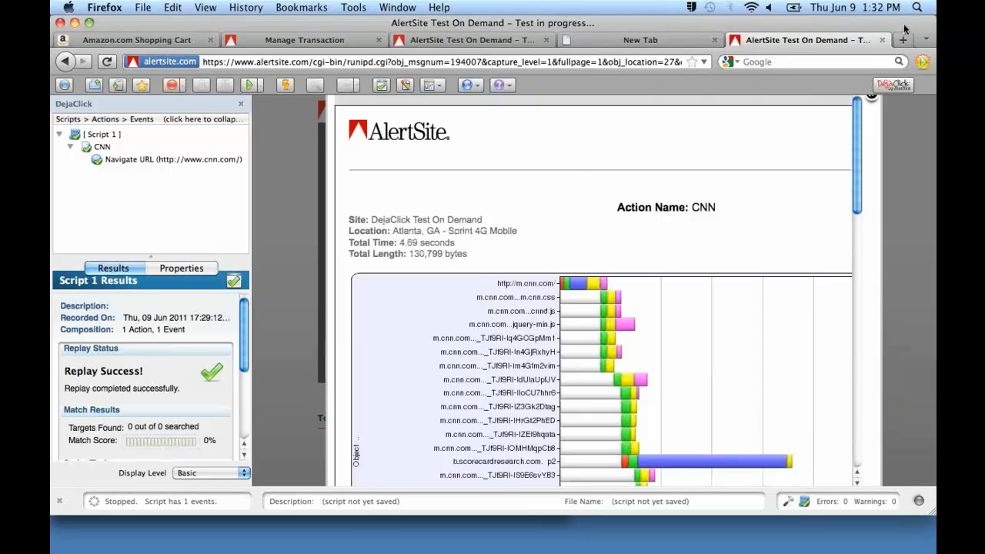
Close both Test On Demand result pages, the blank page and the Manage Transaction page, keeping only the Amazon shopping cart open.
click(882, 40)
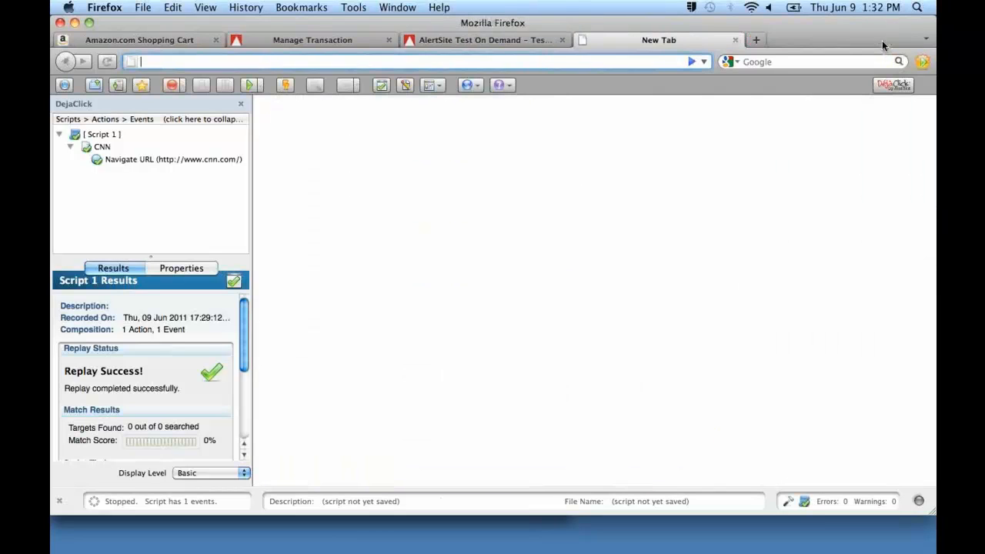
click(735, 40)
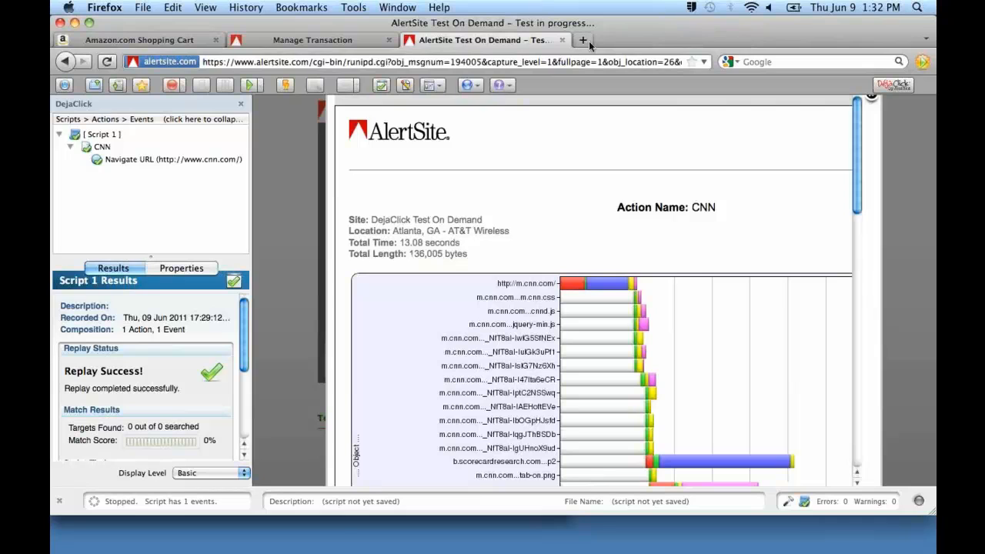
click(561, 40)
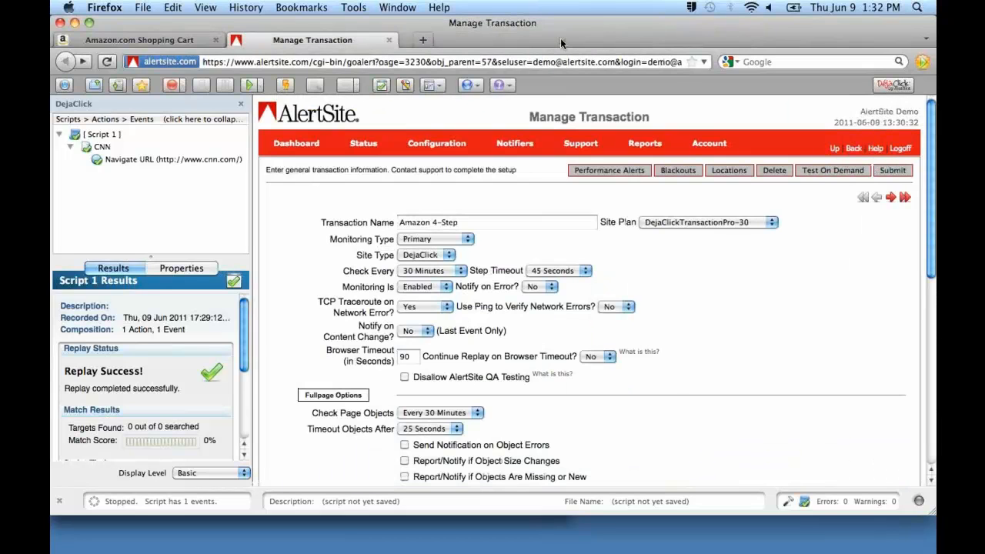
click(390, 41)
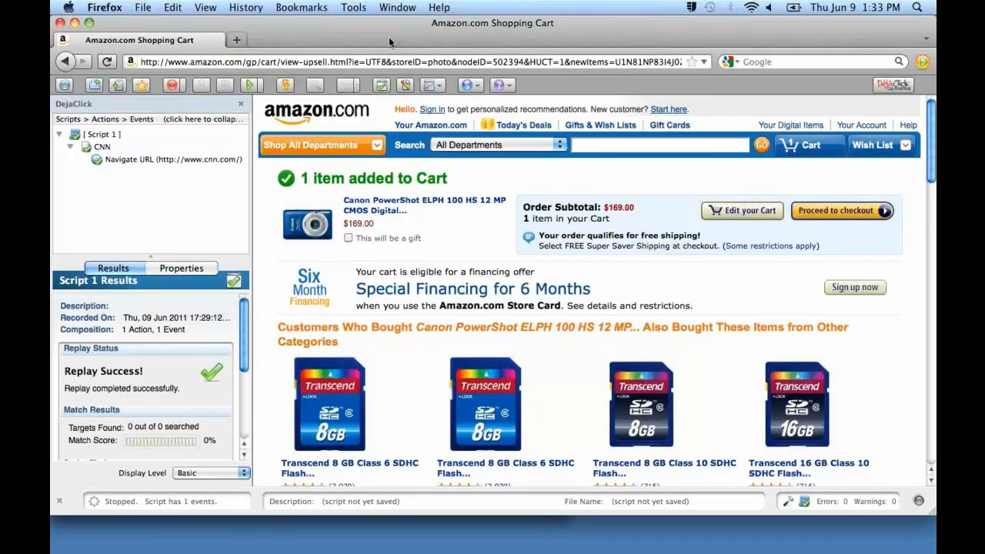
click(238, 41)
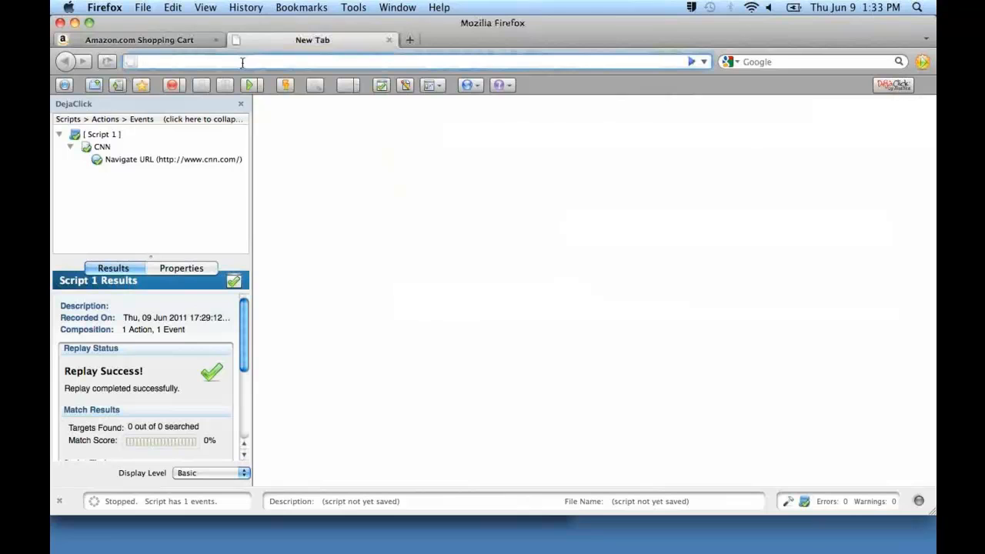
text(www.alerts)
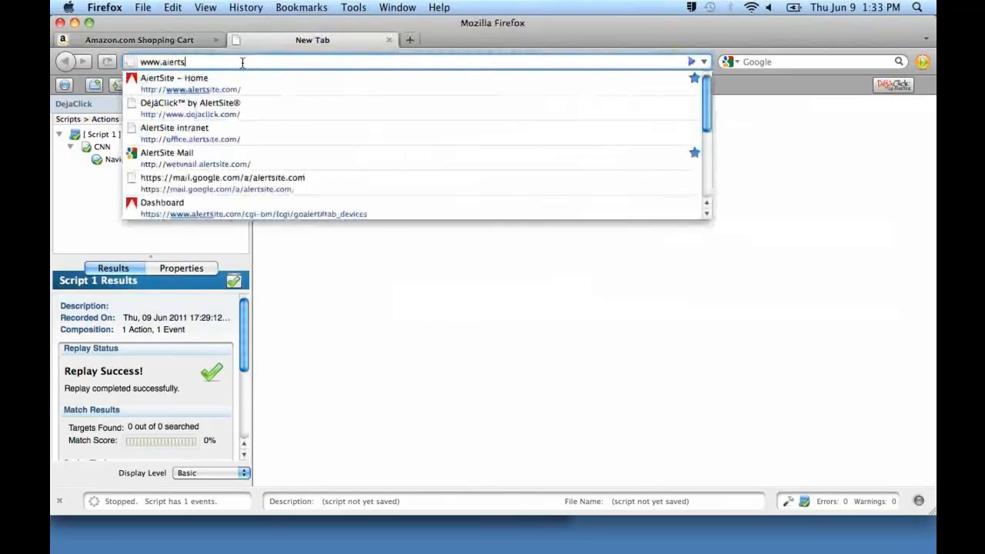
text(ite.com)
key(Return)
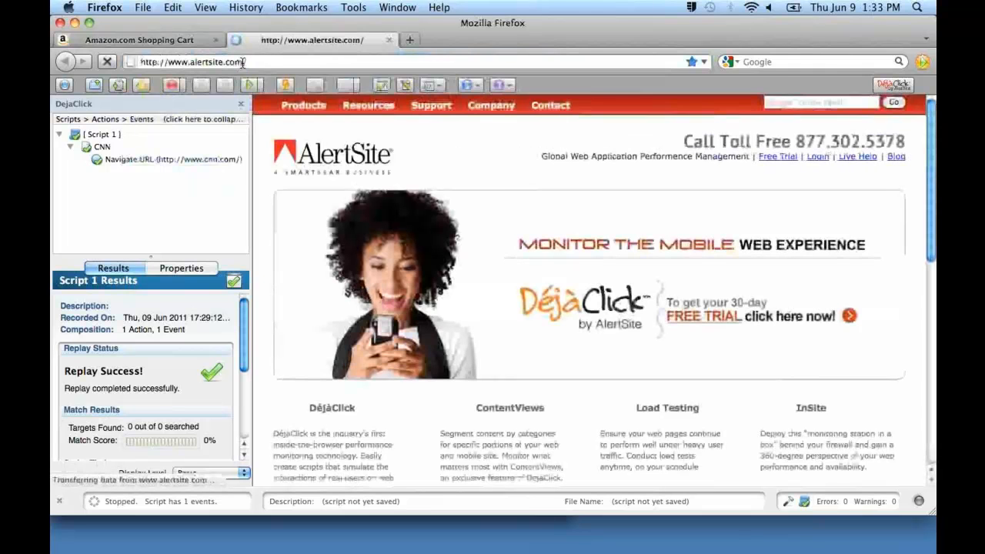
click(816, 161)
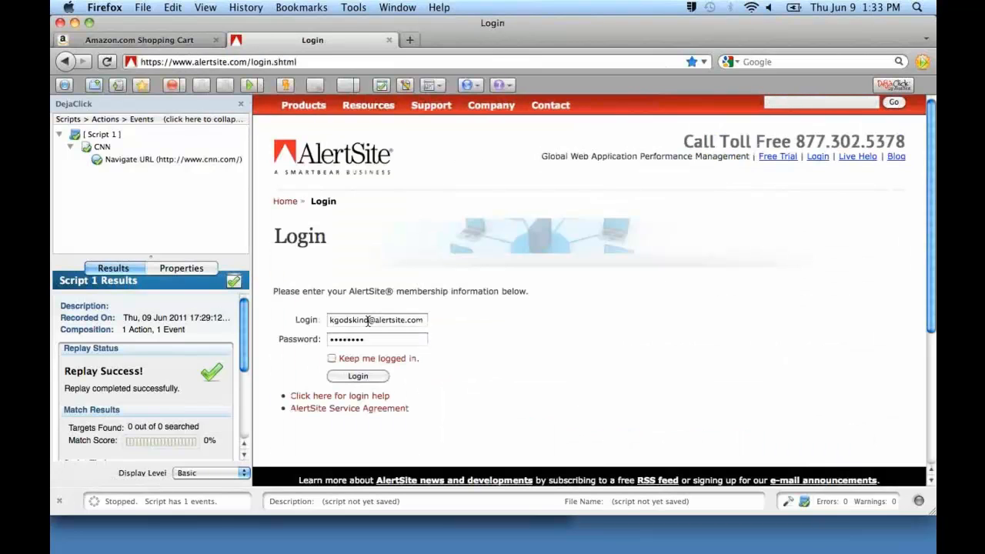
Log in to AlertSite with the demo account's login e-mail and password, and dismiss the offer to remember the password.
double_click(347, 322)
text(demo)
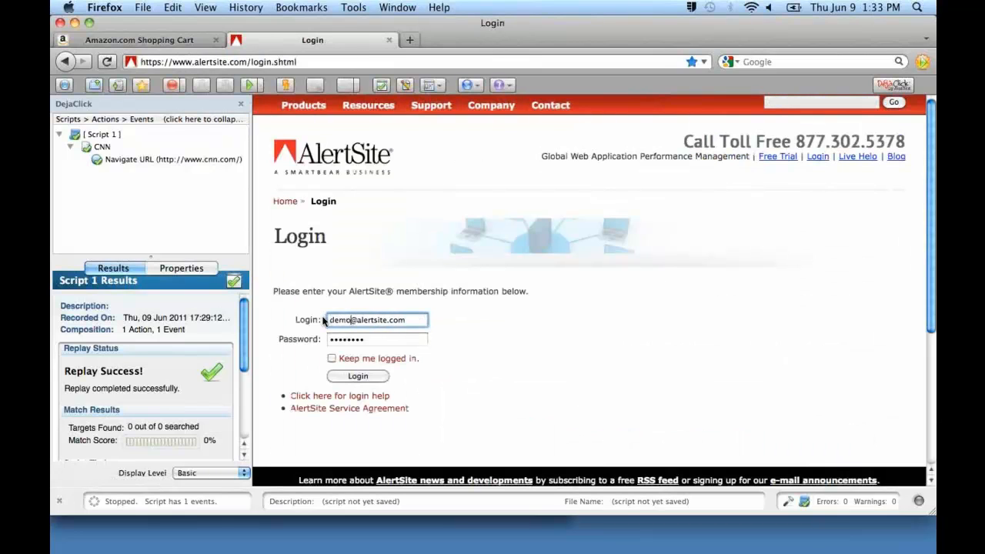
key(Tab)
text(demodemo12)
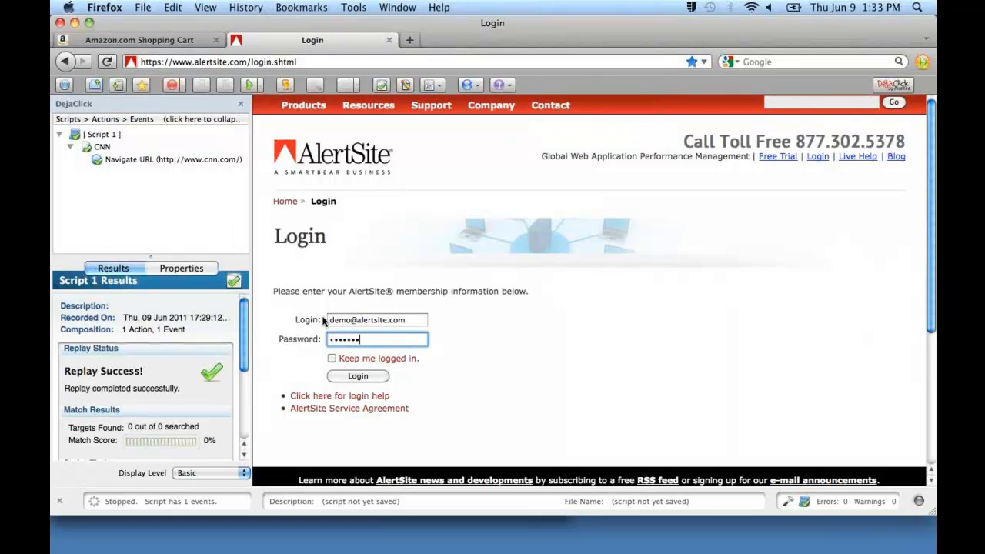
key(Return)
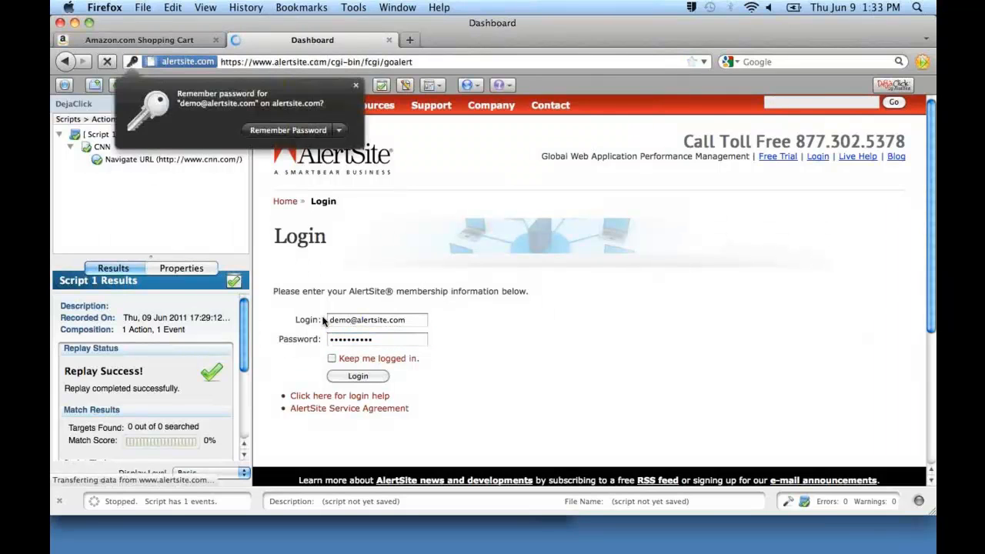
click(355, 86)
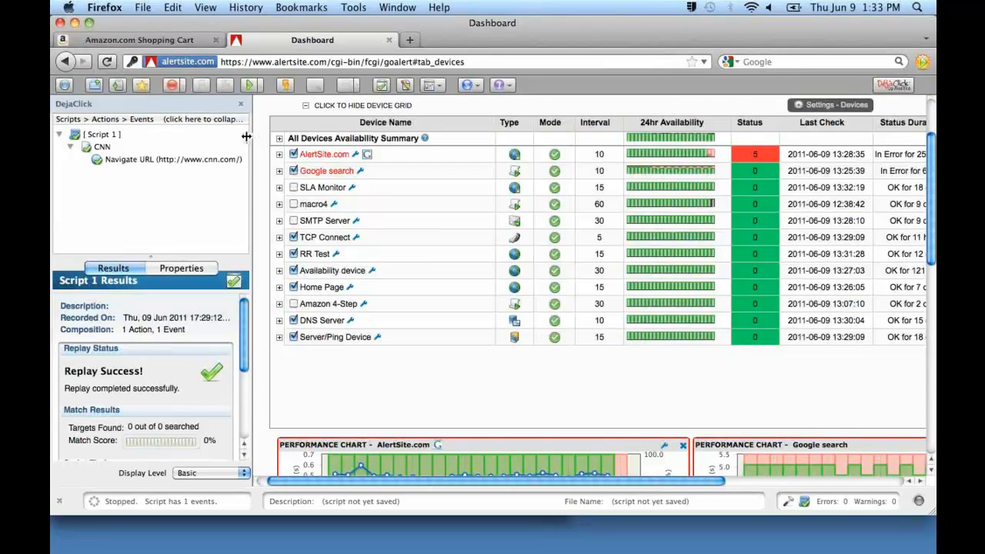
Narrow the DejaClick sidebar and review the dashboard's device grid and the performance charts beneath it.
drag(246, 136, 158, 136)
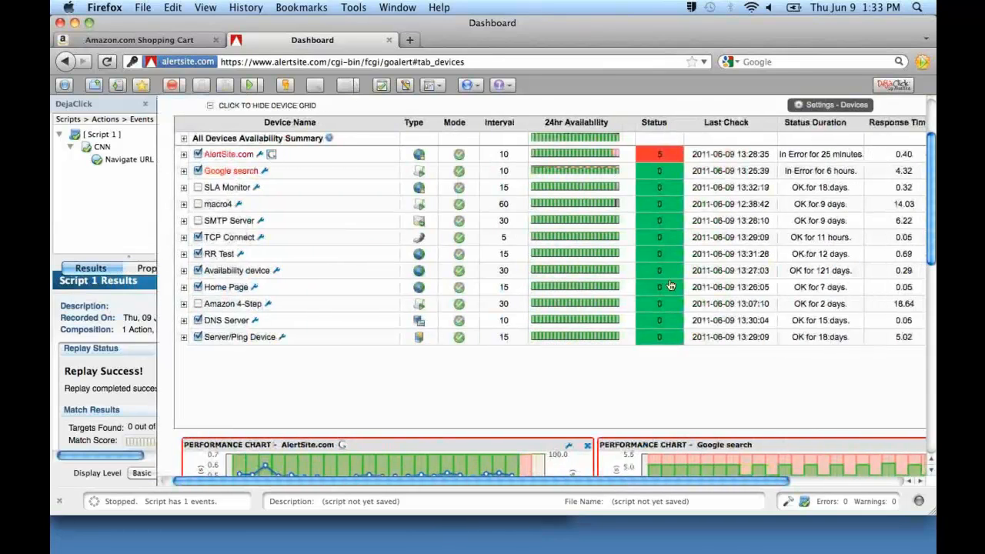
scroll(684, 231, down, 2)
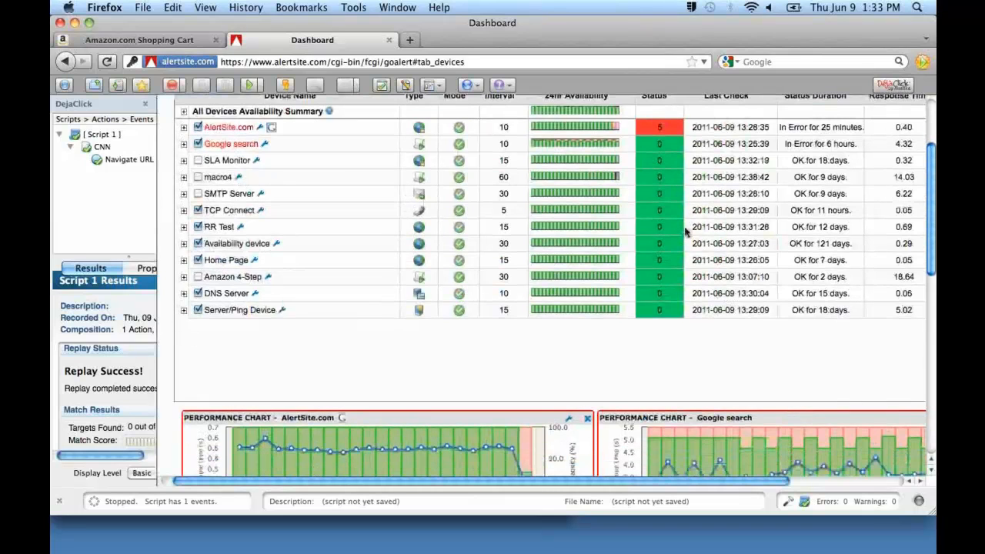
scroll(684, 231, up, 1)
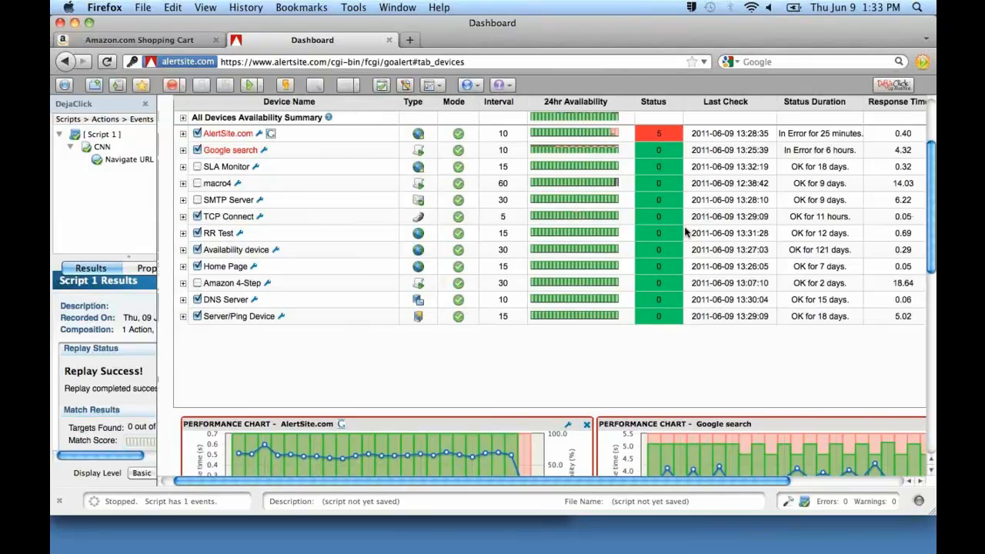
scroll(684, 231, up, 5)
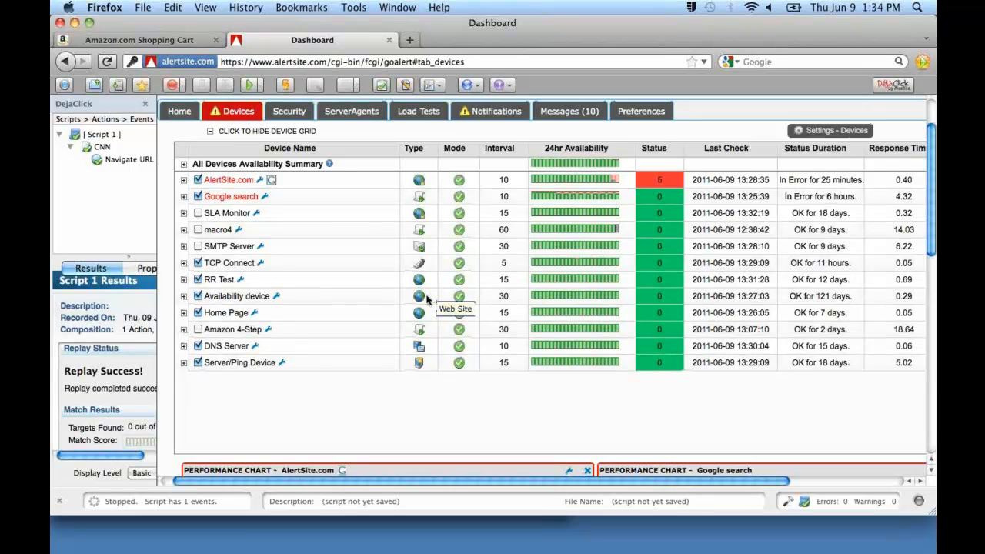
scroll(428, 300, down, 1)
scroll(428, 300, down, 6)
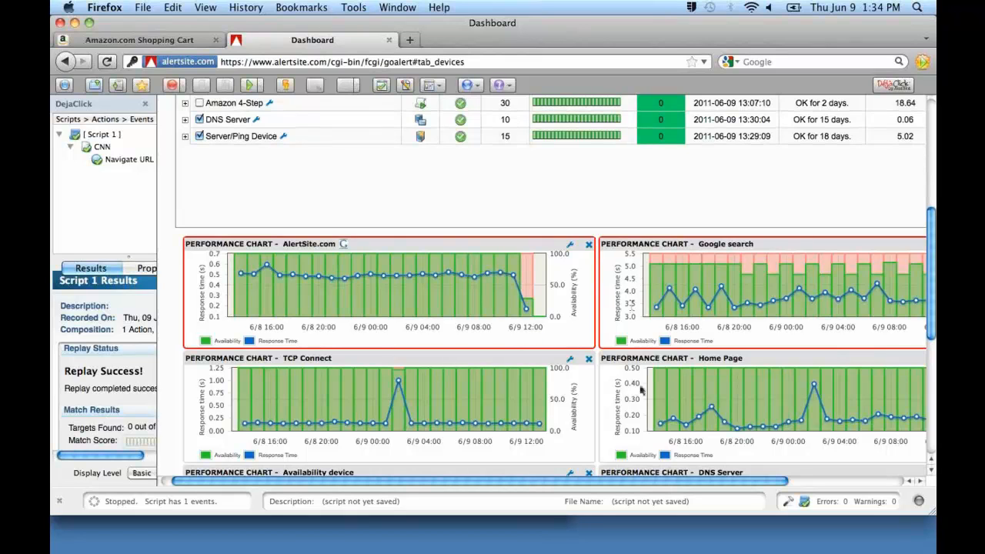
scroll(640, 391, down, 5)
scroll(640, 390, down, 4)
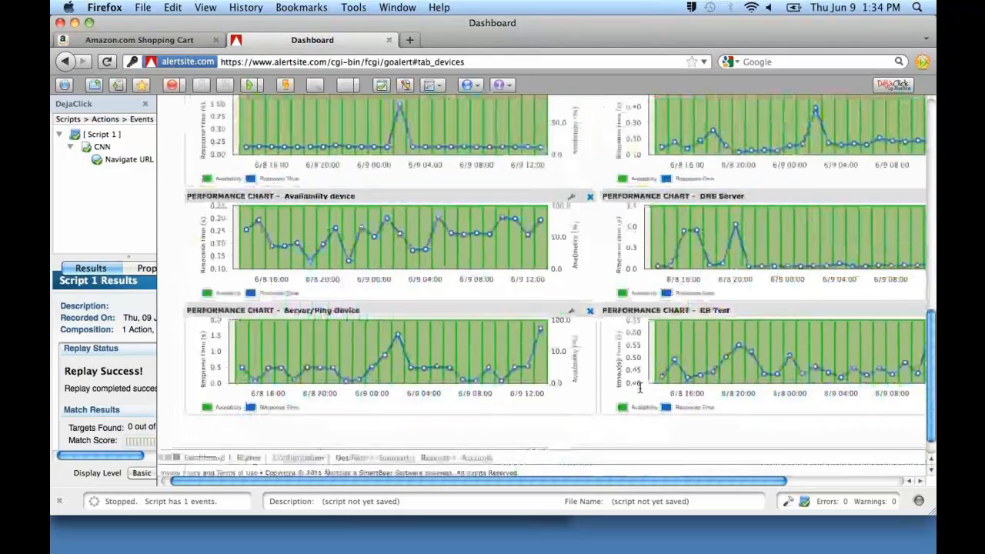
Deselect Server/Ping Device, DNS Server, Home Page and Availability device for charting, and select Amazon 4-Step instead.
scroll(640, 391, up, 15)
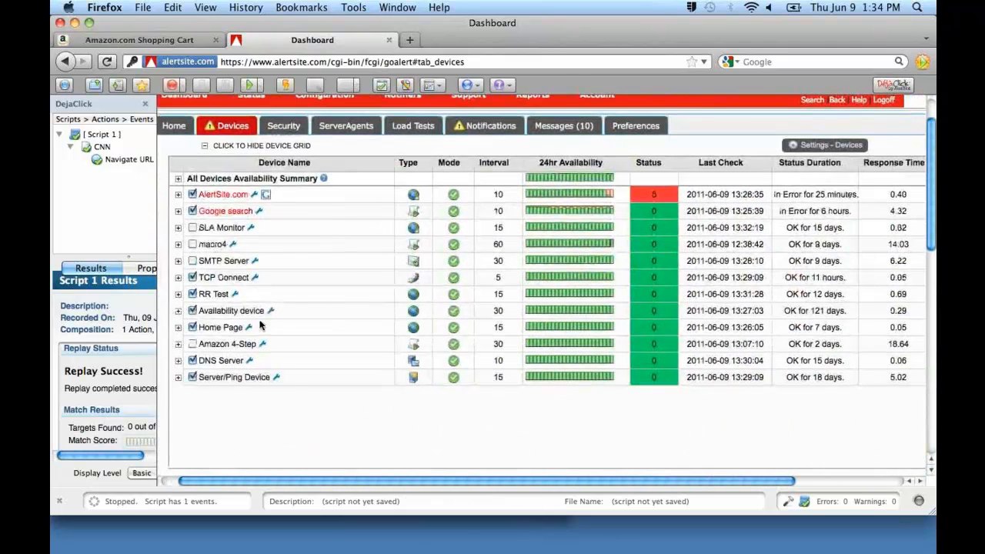
click(193, 377)
click(192, 360)
click(192, 327)
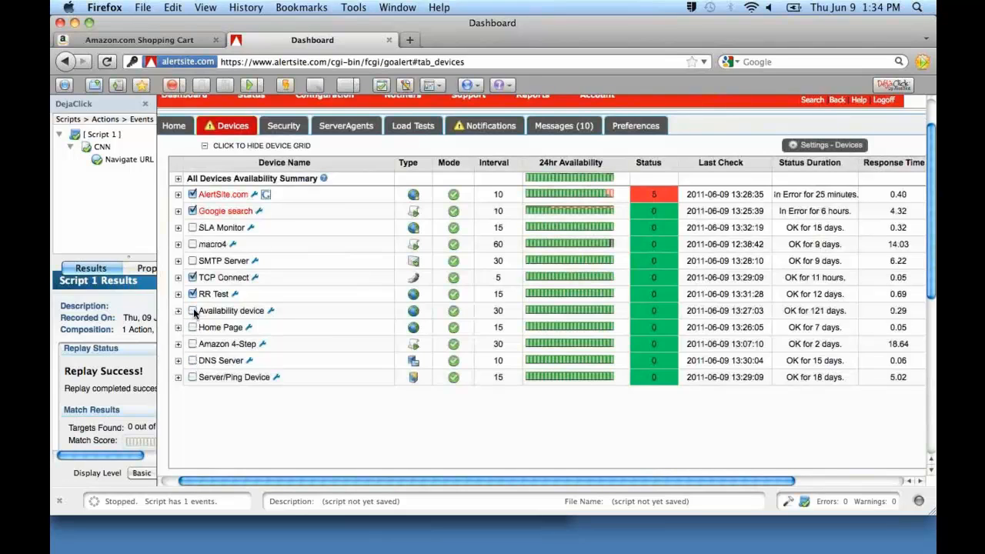
click(193, 310)
click(192, 344)
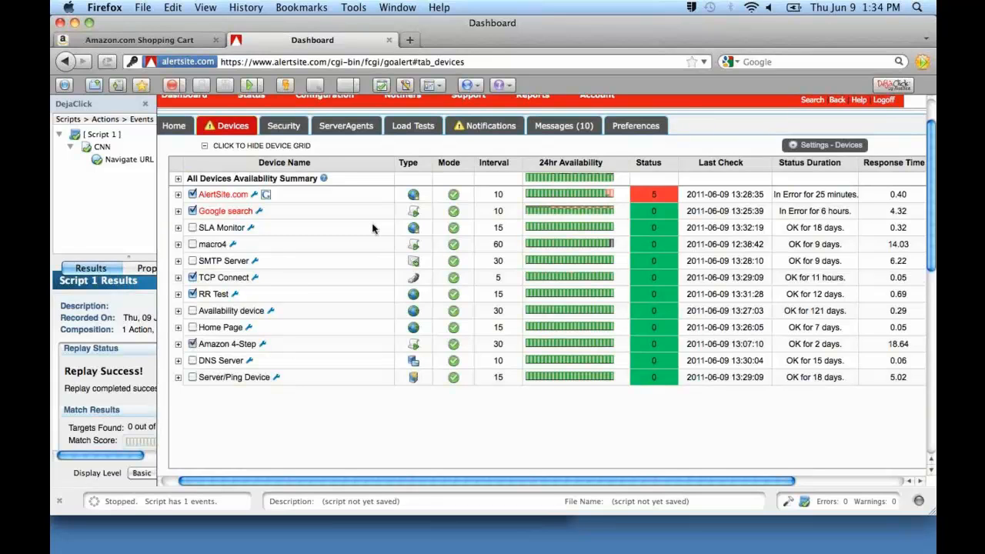
Move the Amazon 4-Step performance chart to the first position, above the AlertSite.com chart.
scroll(372, 227, down, 10)
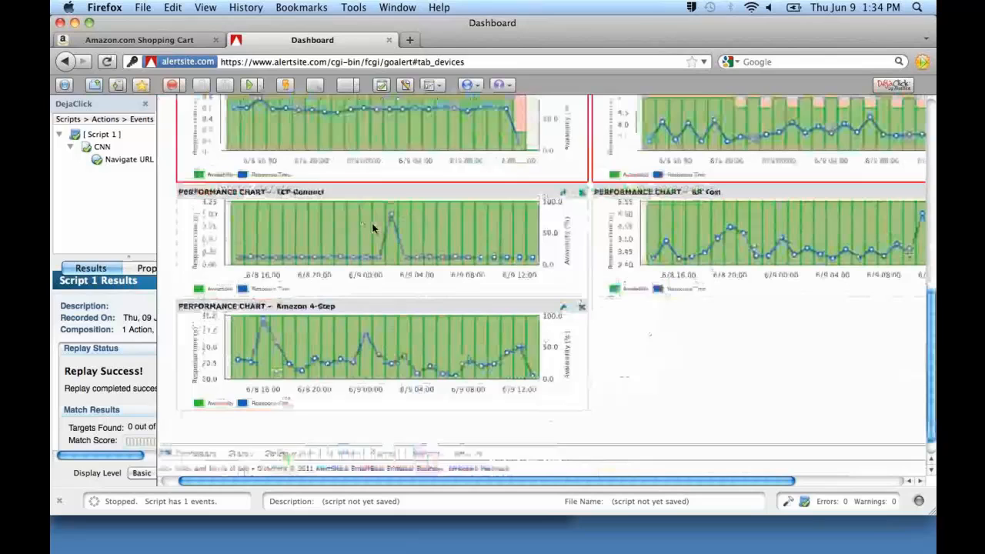
scroll(372, 223, up, 2)
drag(372, 374, 372, 180)
scroll(372, 181, up, 2)
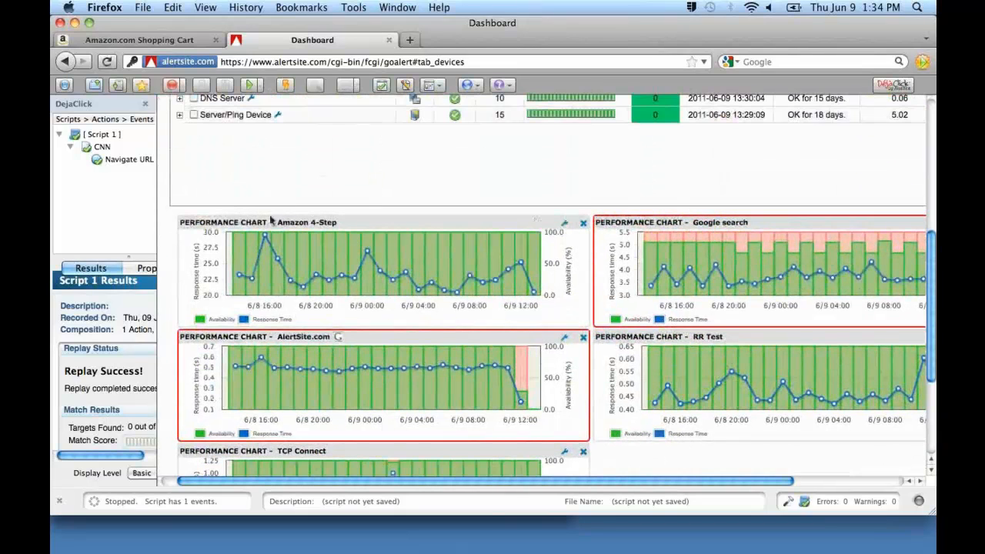
Set the Amazon 4-Step performance chart to a 30 Days zoom with individual locations shown, and collapse its options.
click(566, 227)
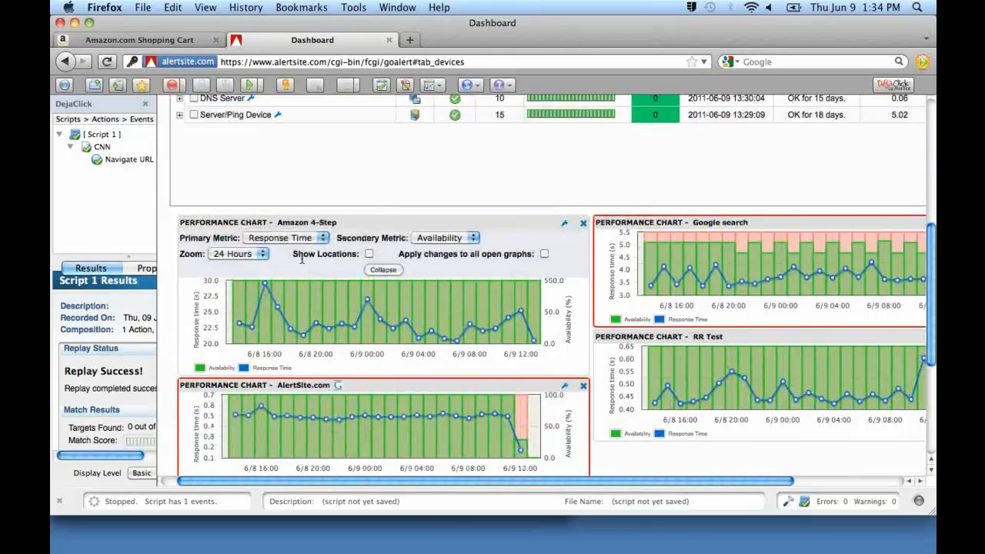
click(237, 254)
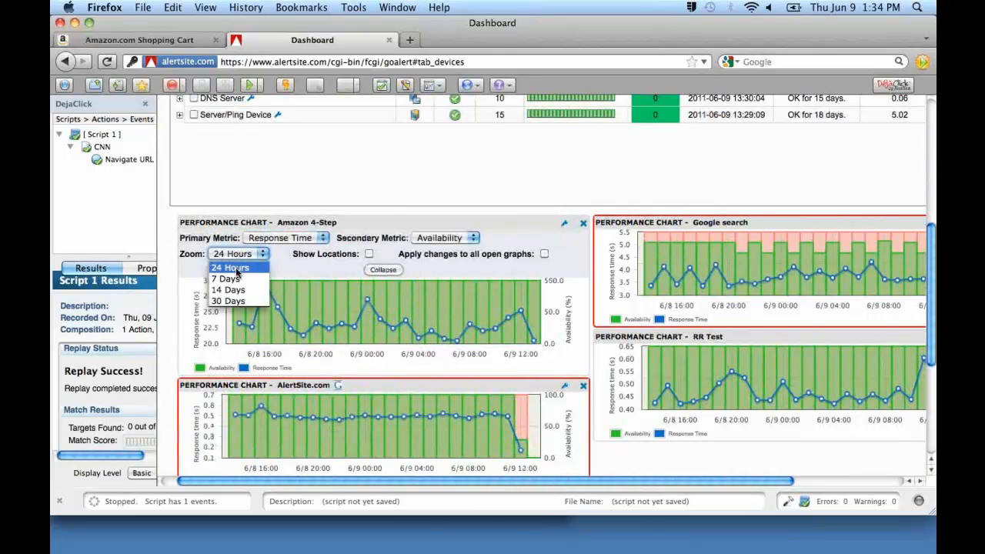
click(237, 301)
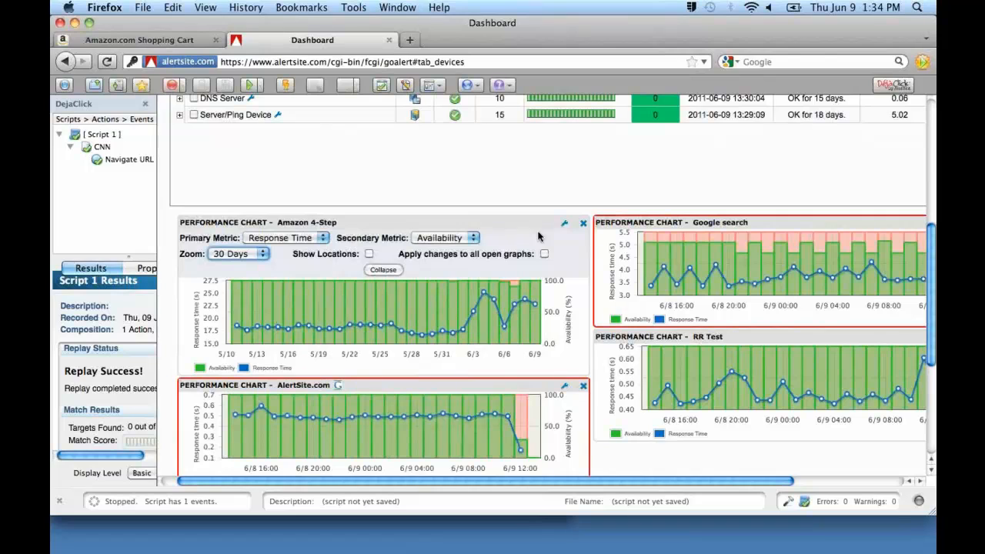
click(369, 254)
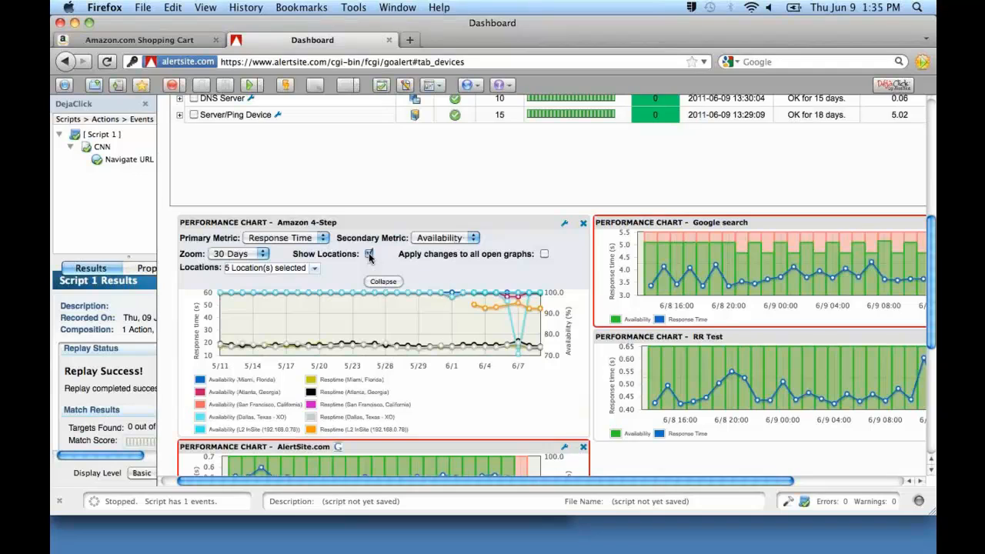
click(565, 225)
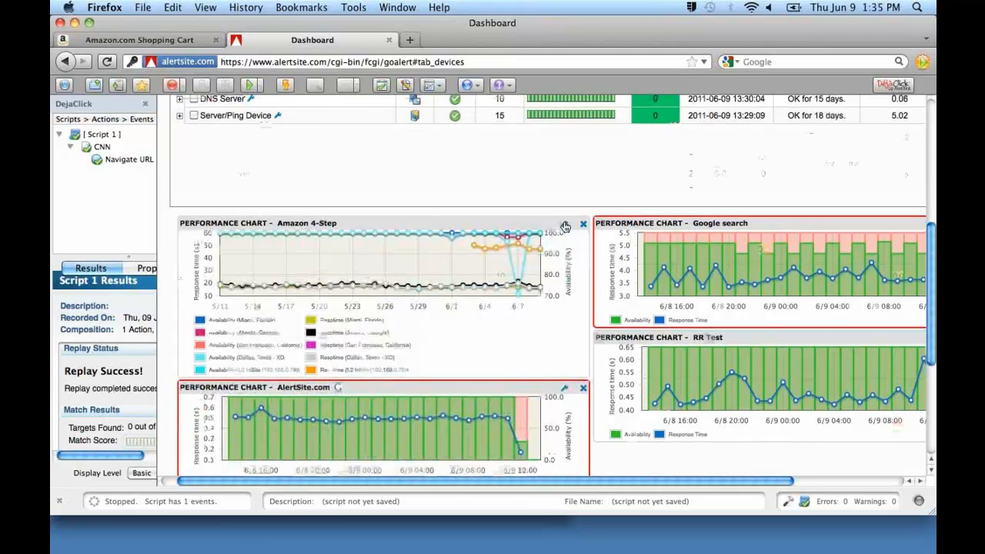
Set the dashboard's graph display mode to Small (4-column) in the device options and save.
scroll(566, 226, up, 5)
scroll(565, 225, up, 5)
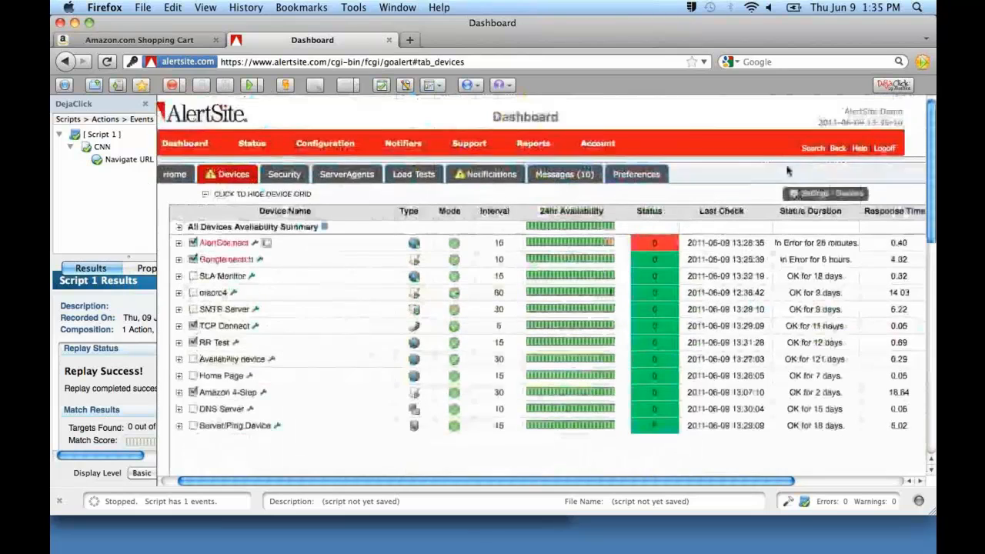
click(810, 194)
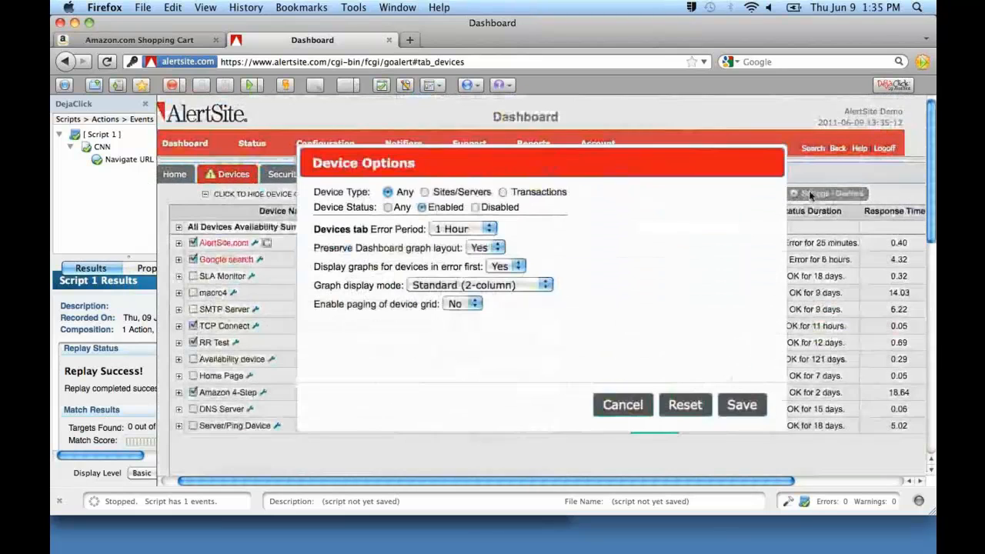
click(487, 285)
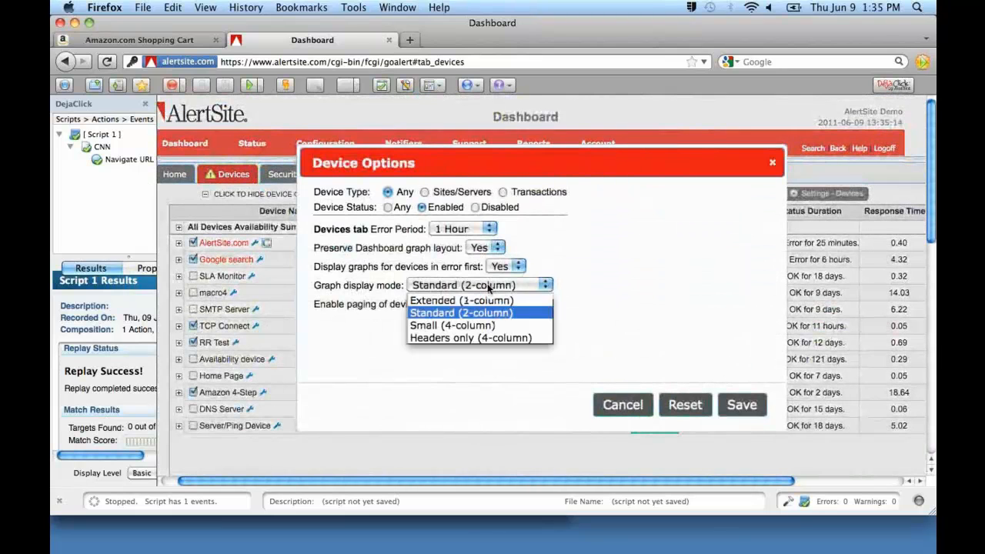
click(487, 325)
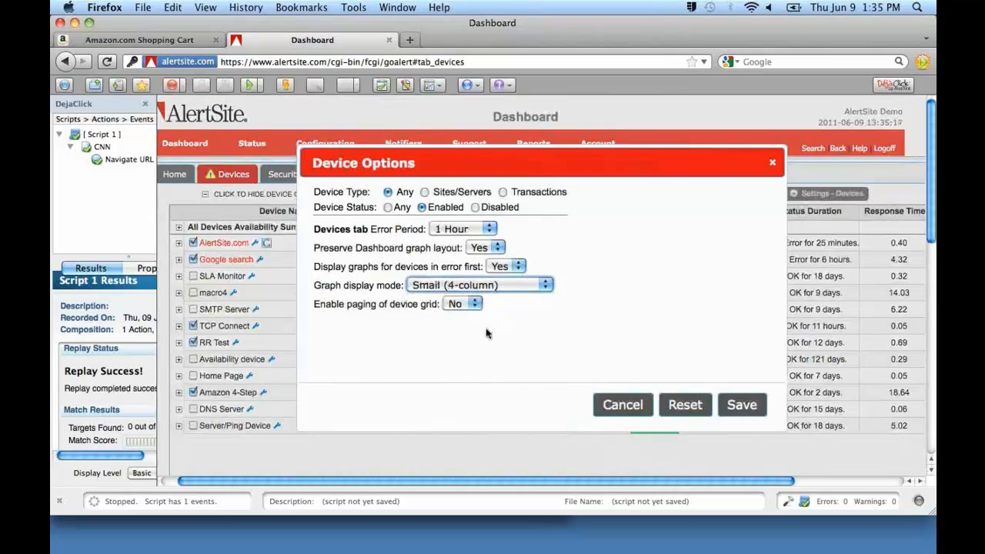
click(735, 403)
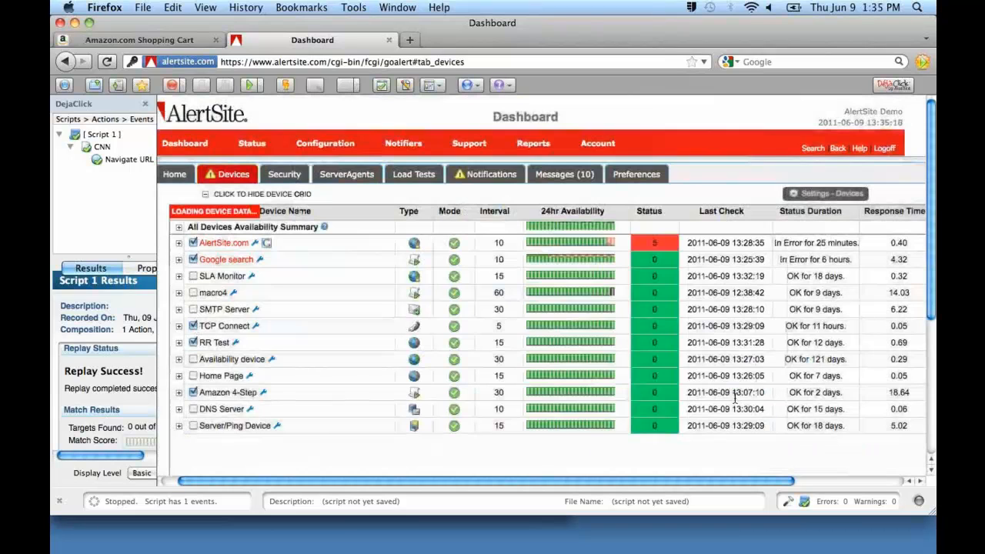
Hide the device grid to review the small charts on their own, and show the grid again.
click(205, 197)
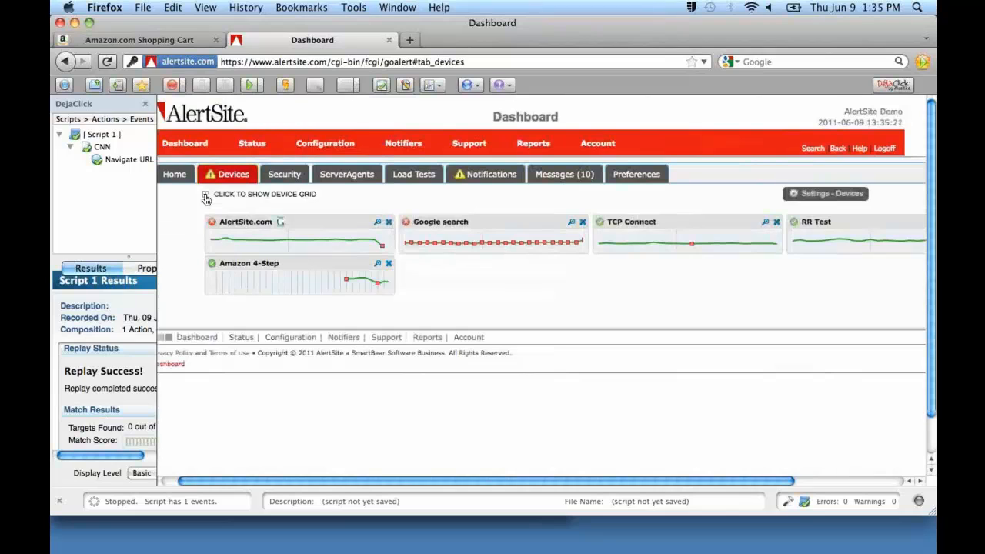
scroll(427, 220, down, 1)
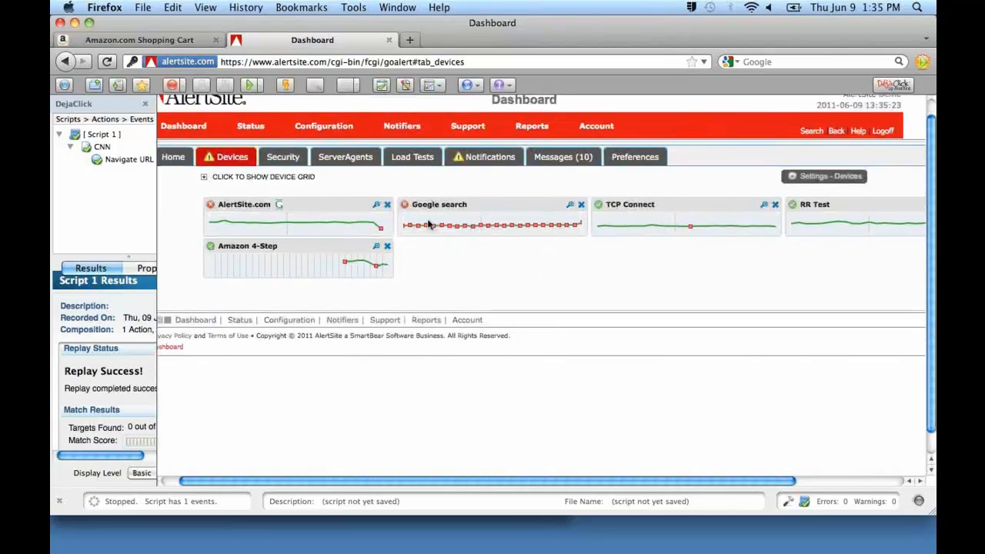
scroll(427, 221, right, 3)
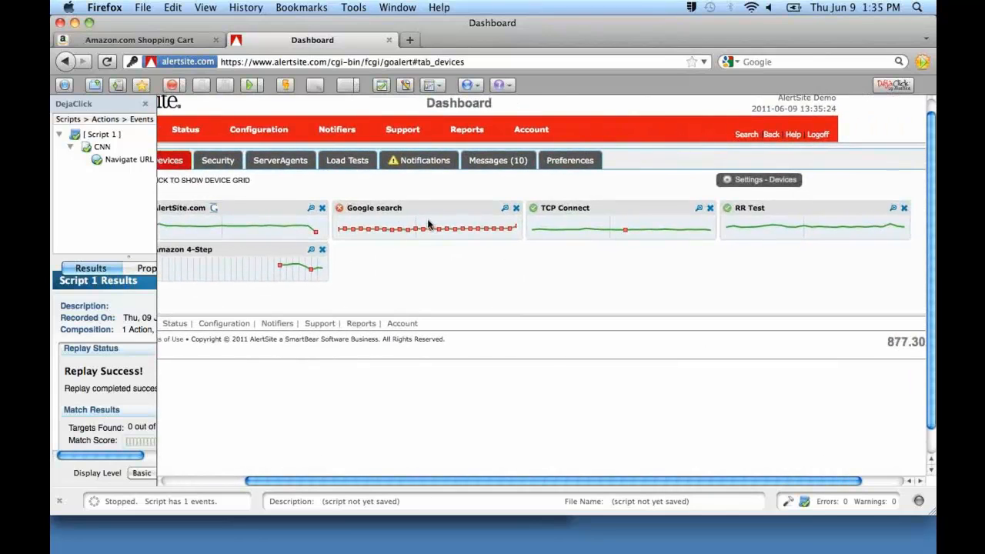
scroll(429, 223, left, 2)
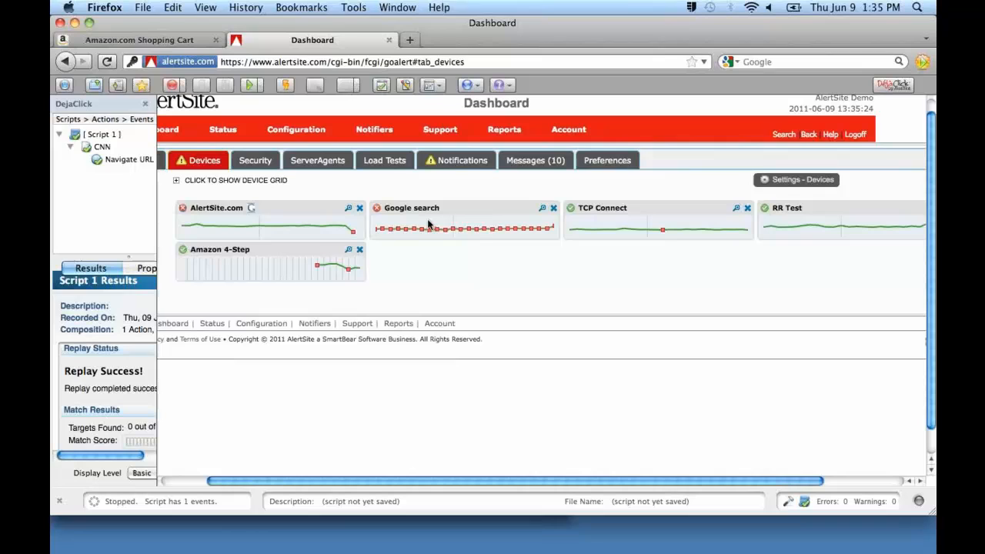
click(177, 181)
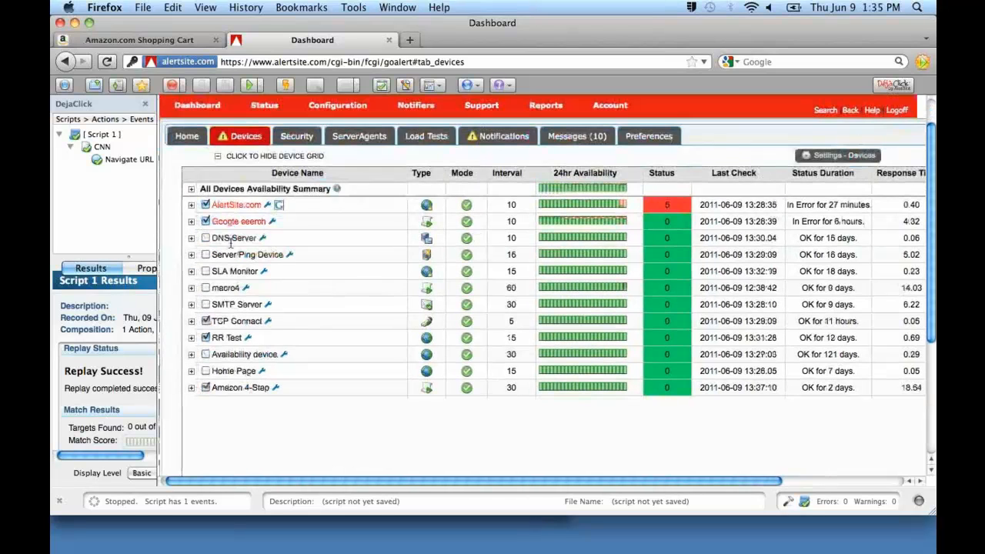
Expand the Amazon 4-Step device into its locations and examine the hourly details of its 24-hour availability.
scroll(231, 241, down, 2)
click(191, 345)
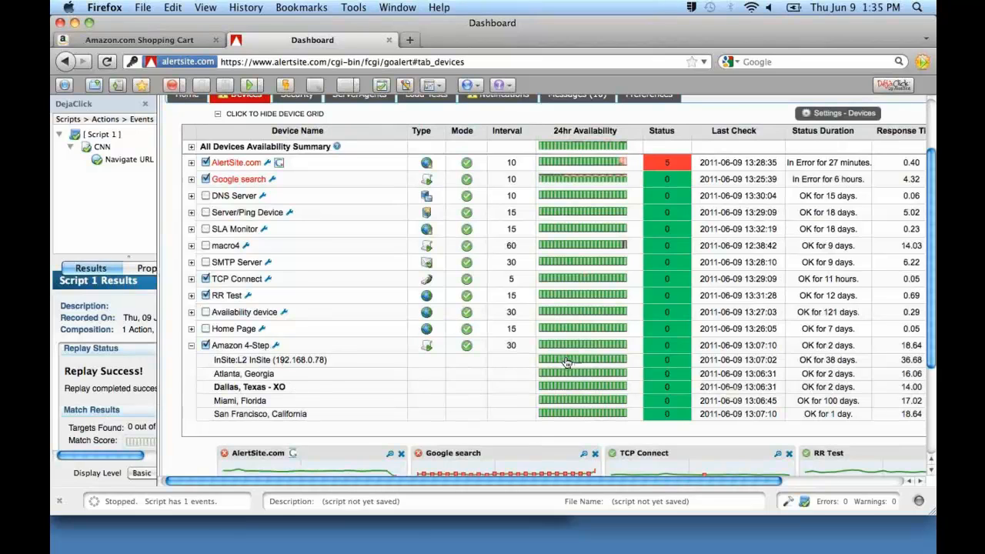
mouse_move(566, 362)
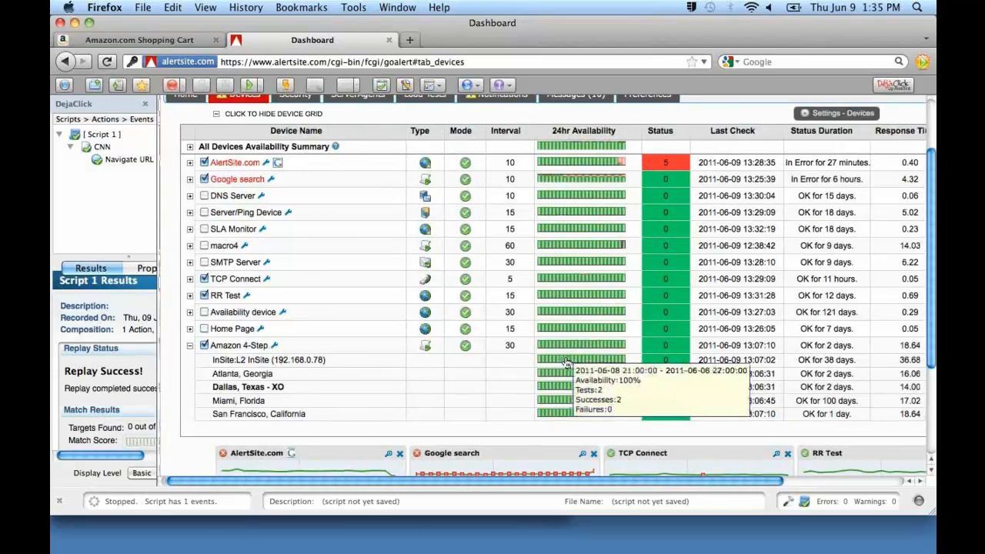
scroll(567, 363, right, 5)
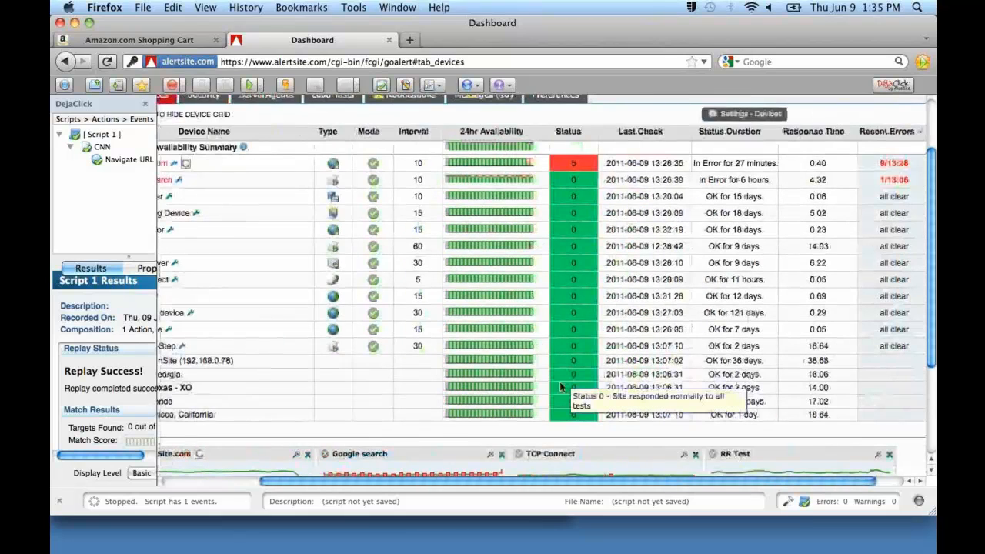
scroll(559, 382, left, 4)
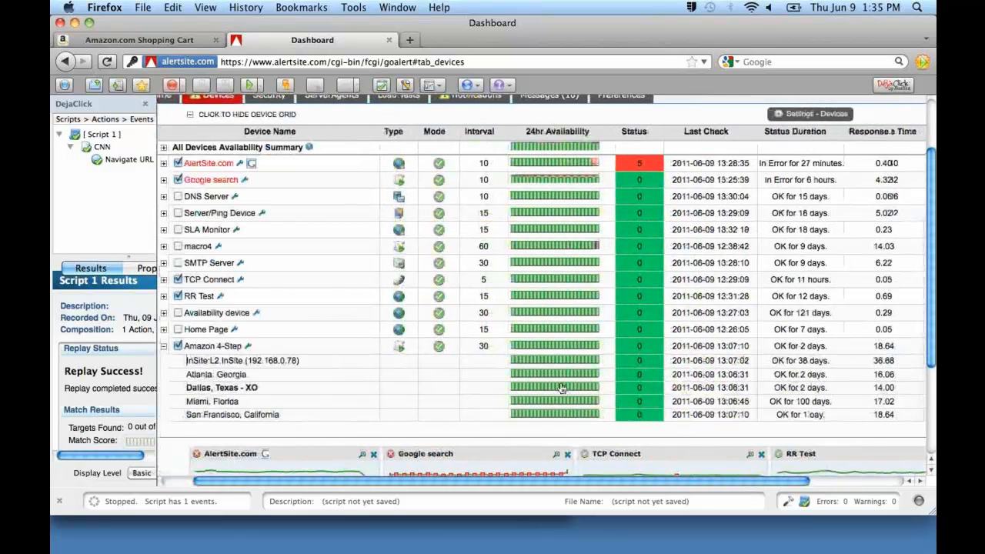
scroll(561, 388, left, 2)
mouse_move(627, 350)
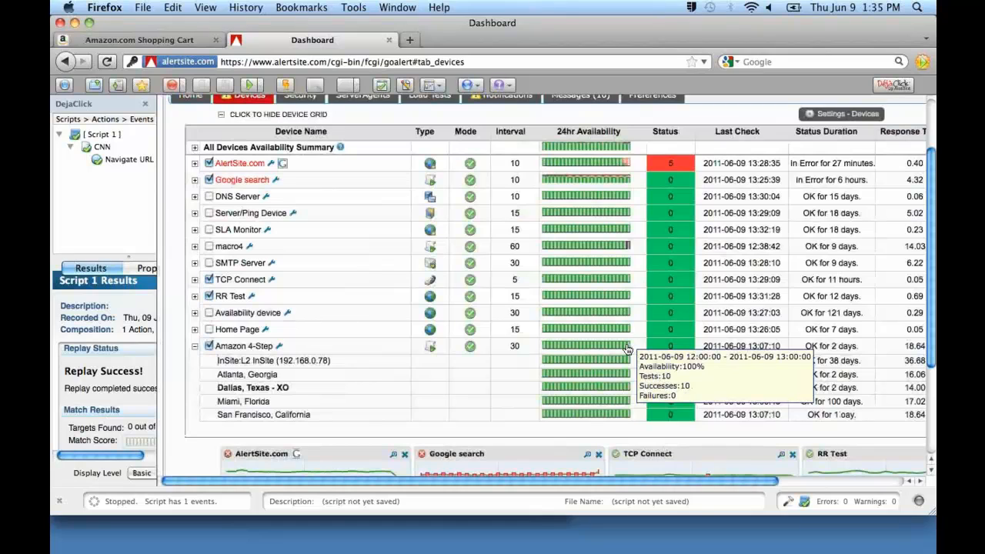
mouse_move(594, 350)
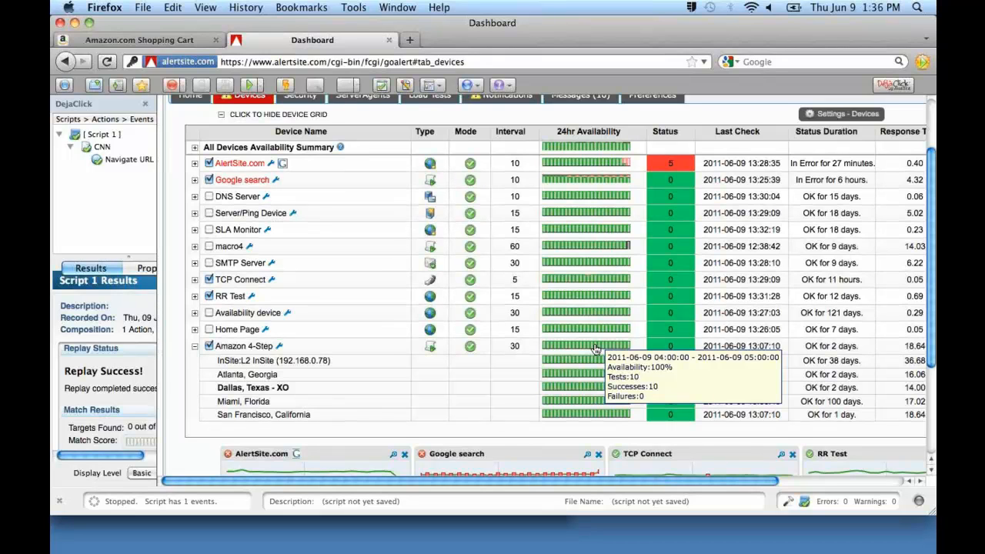
Set the Devices tab error period to 24 Hours in the device options and save.
scroll(595, 349, up, 3)
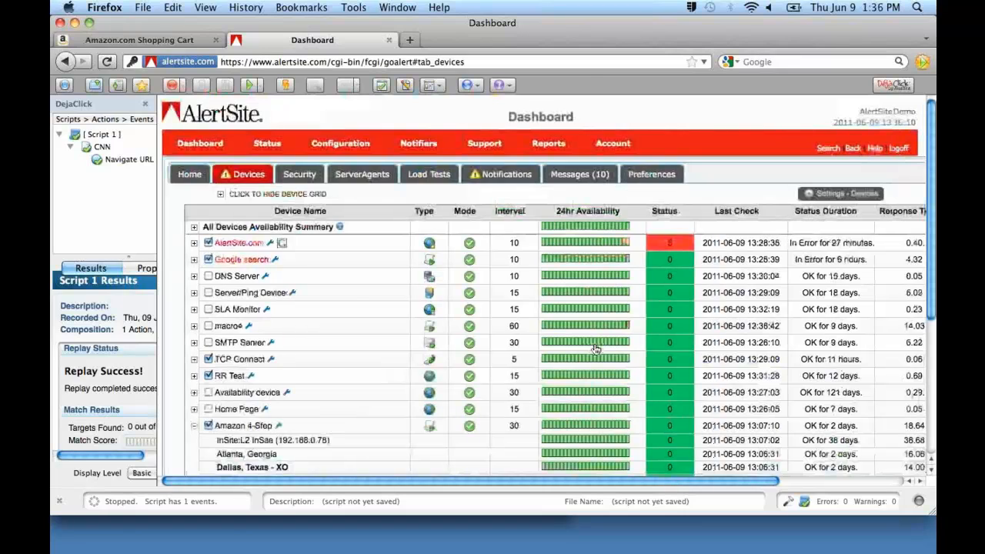
scroll(594, 349, right, 5)
scroll(595, 348, left, 3)
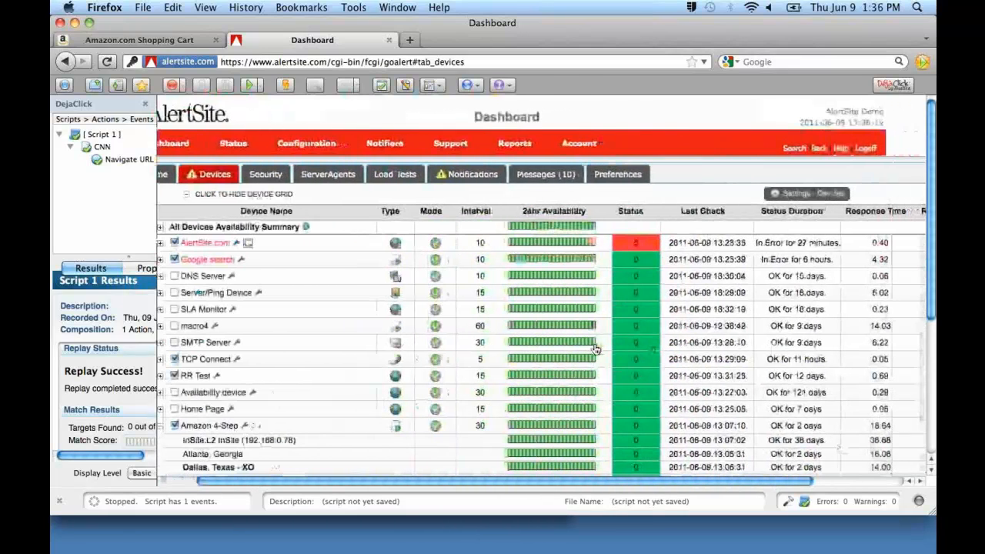
scroll(594, 348, left, 2)
scroll(595, 349, right, 5)
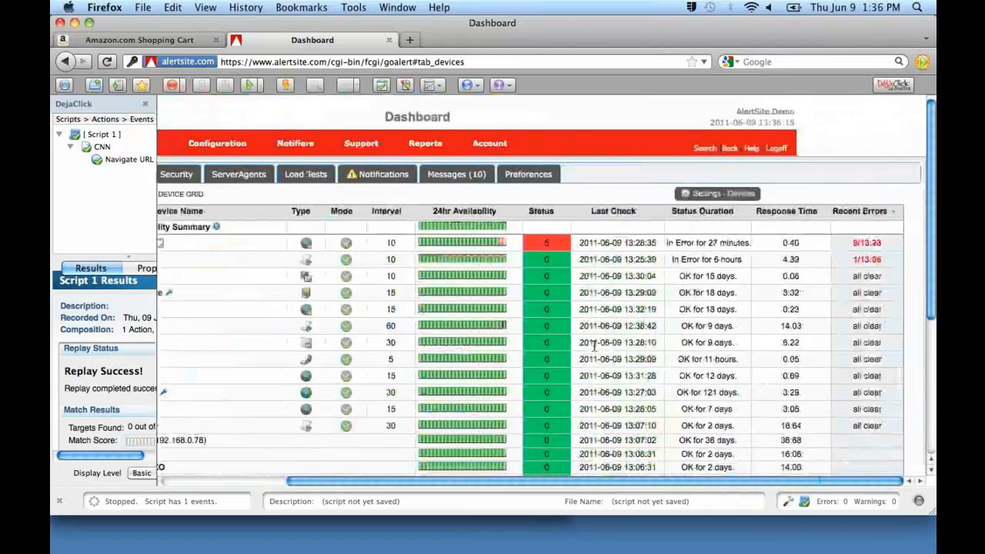
click(713, 194)
click(470, 326)
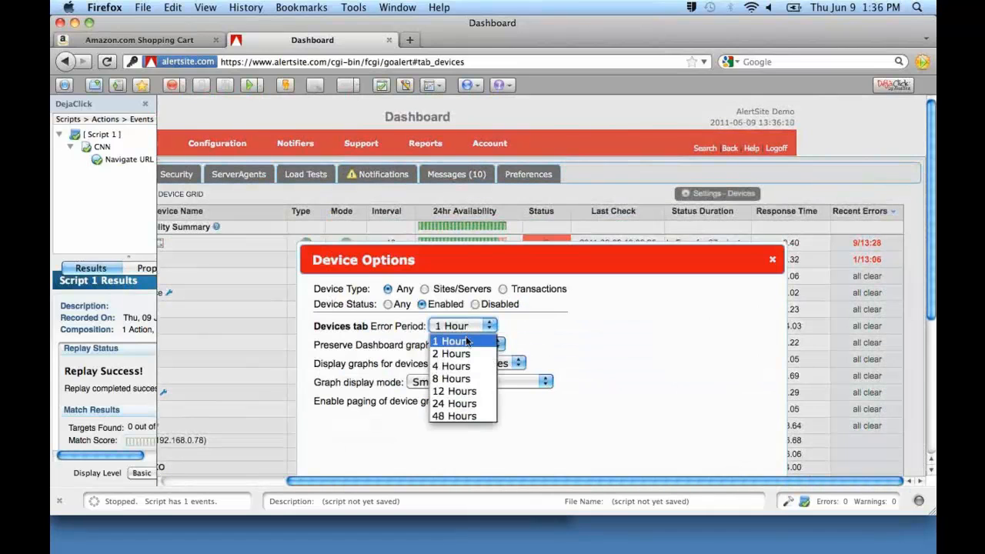
click(460, 404)
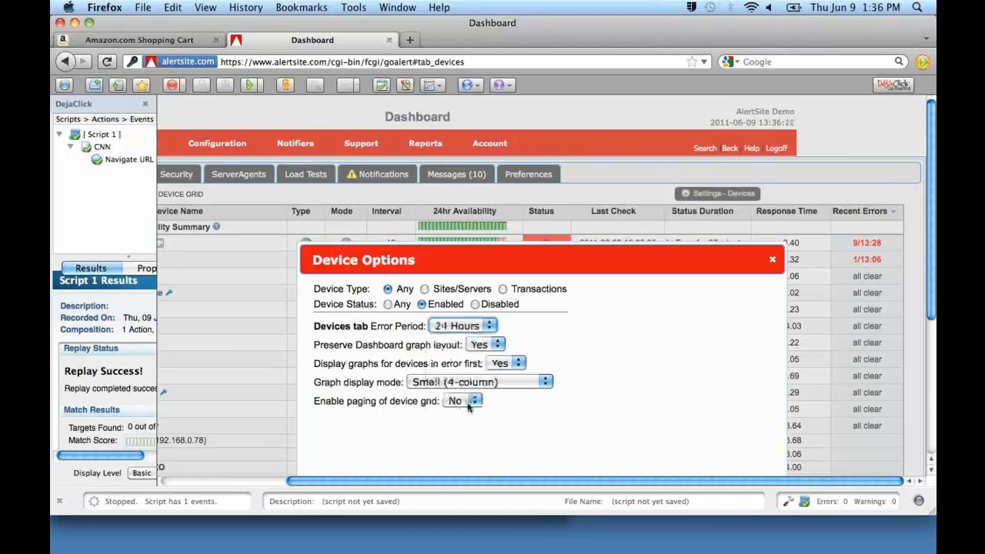
scroll(659, 351, down, 5)
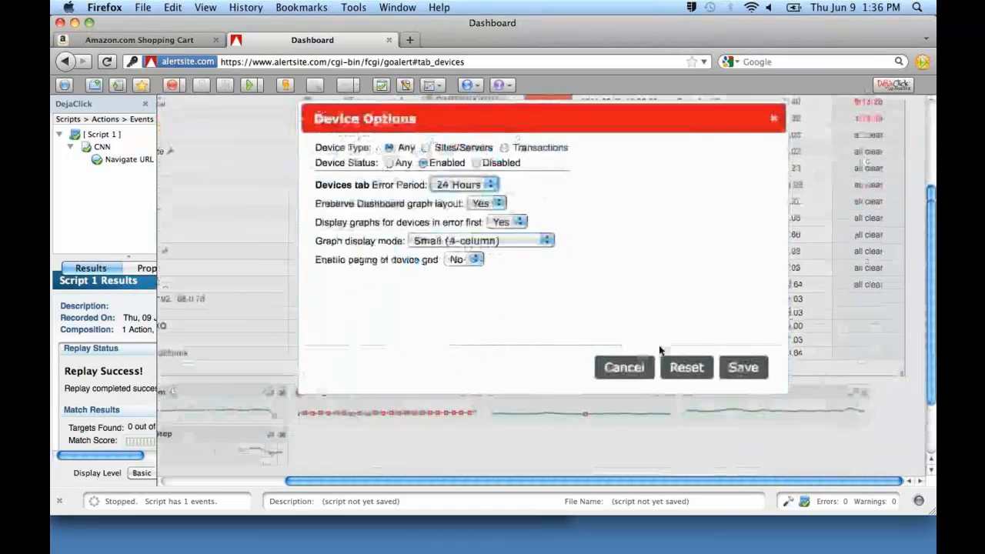
click(737, 327)
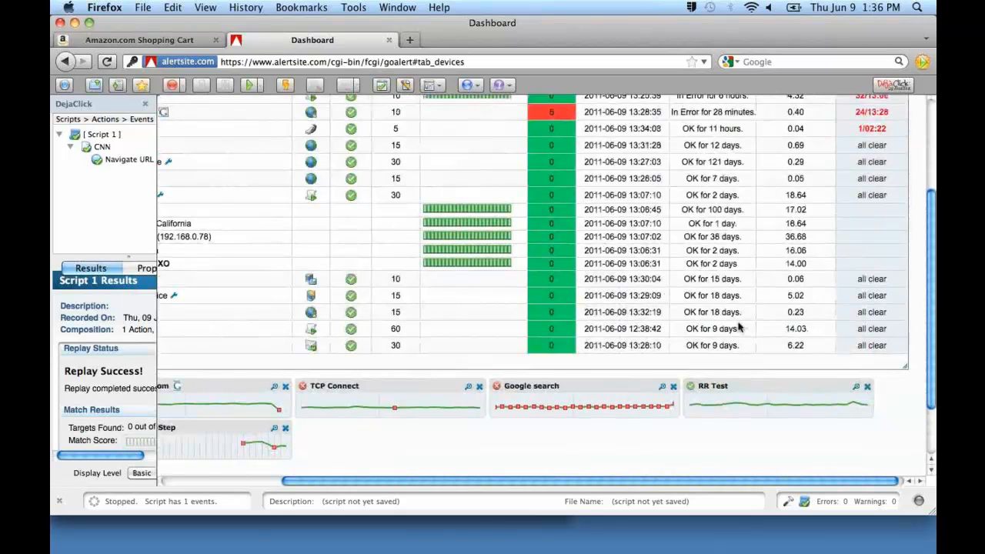
Review the device grid's recent errors and read the status explanation for the AlertSite.com device.
scroll(736, 326, up, 5)
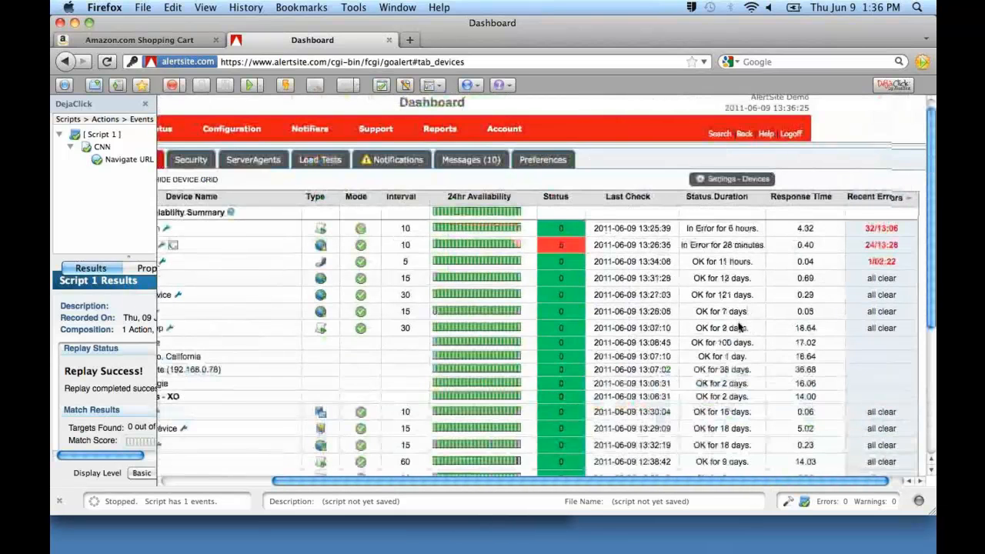
scroll(739, 326, left, 3)
mouse_move(591, 260)
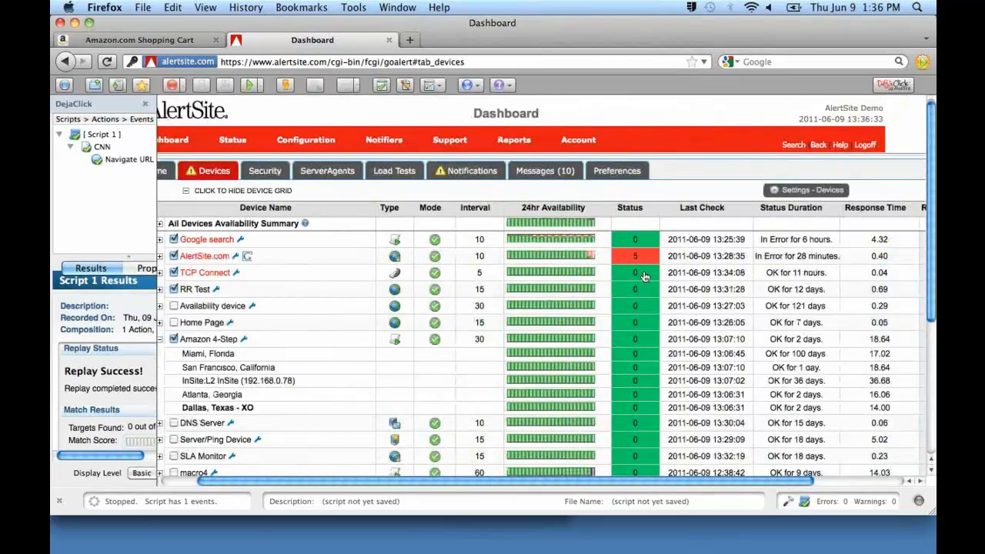
mouse_move(632, 263)
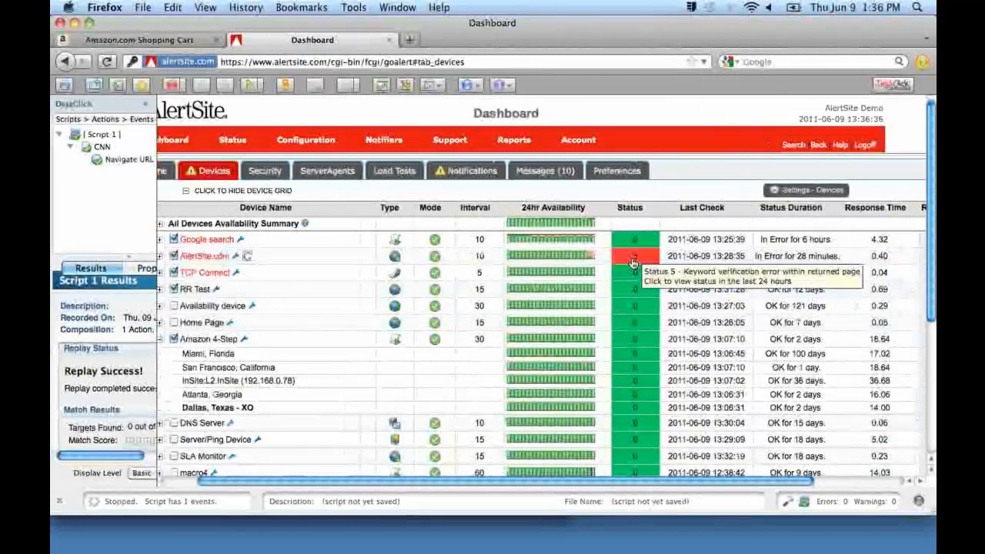
scroll(633, 263, right, 3)
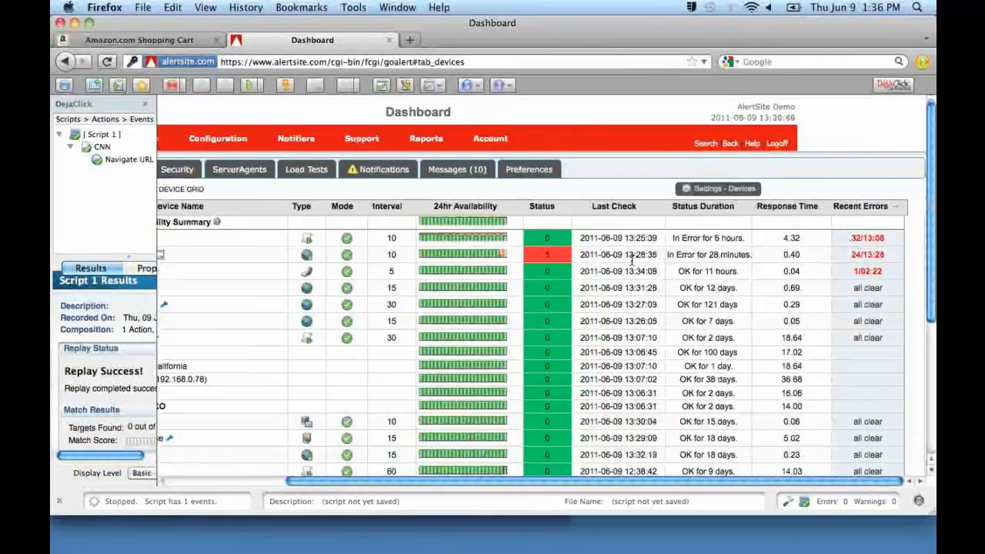
scroll(632, 263, left, 4)
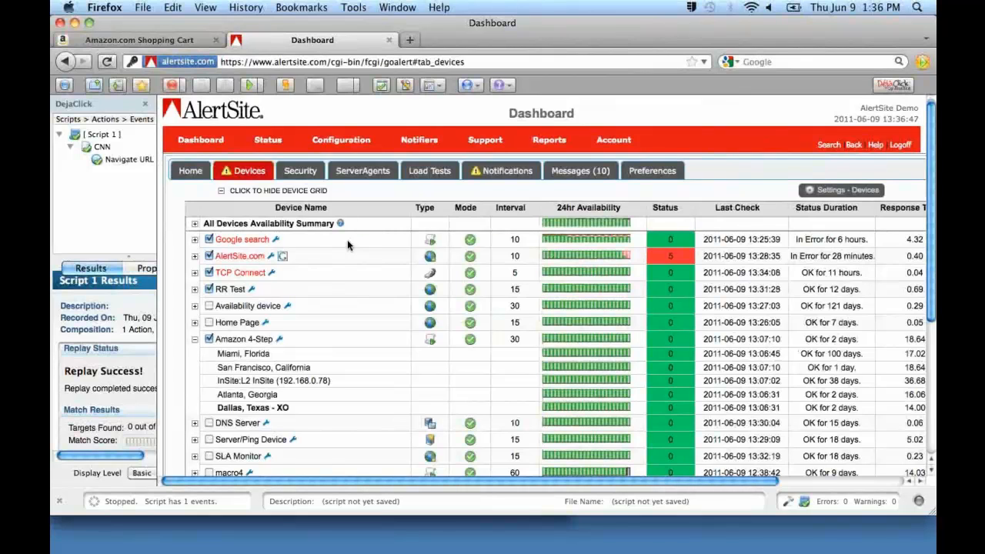
click(500, 172)
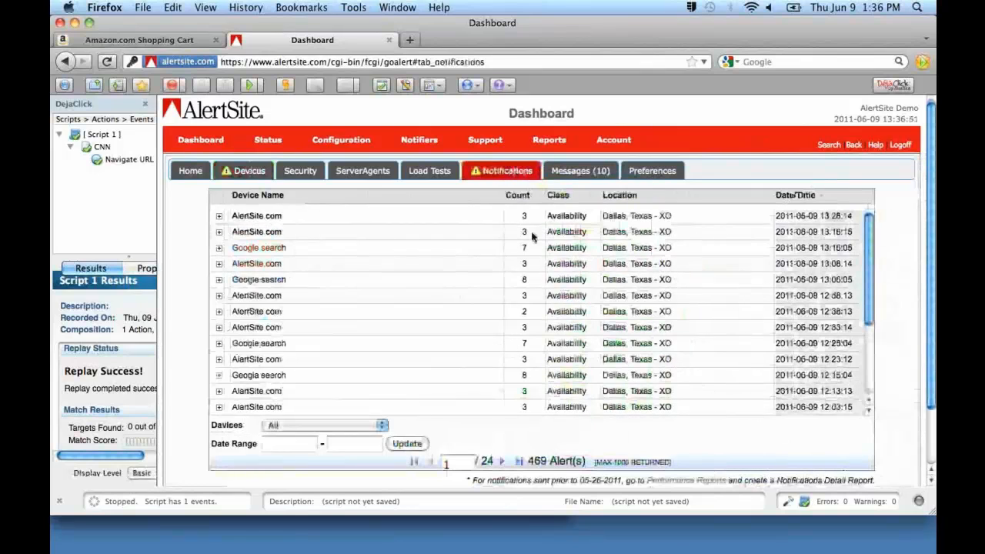
scroll(523, 243, down, 2)
scroll(523, 243, up, 2)
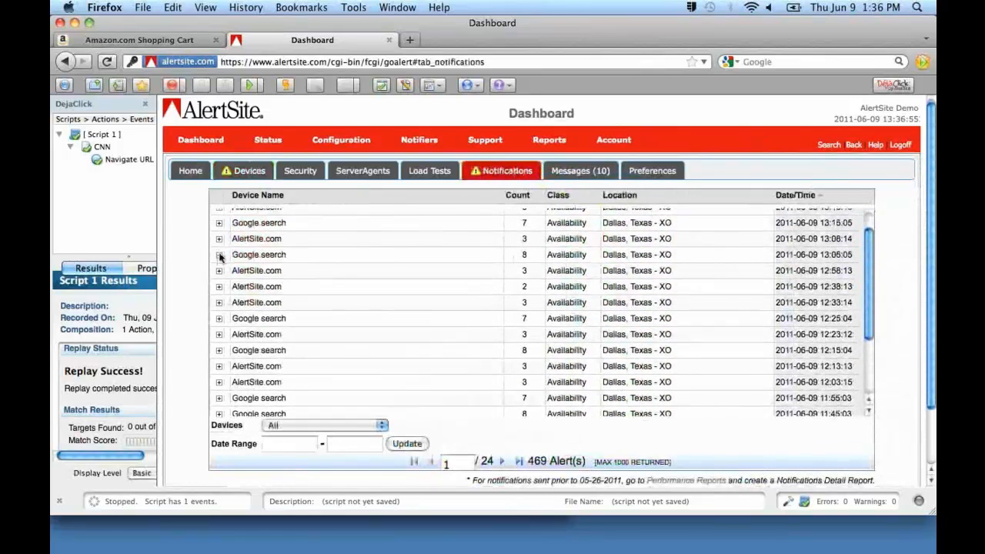
click(220, 254)
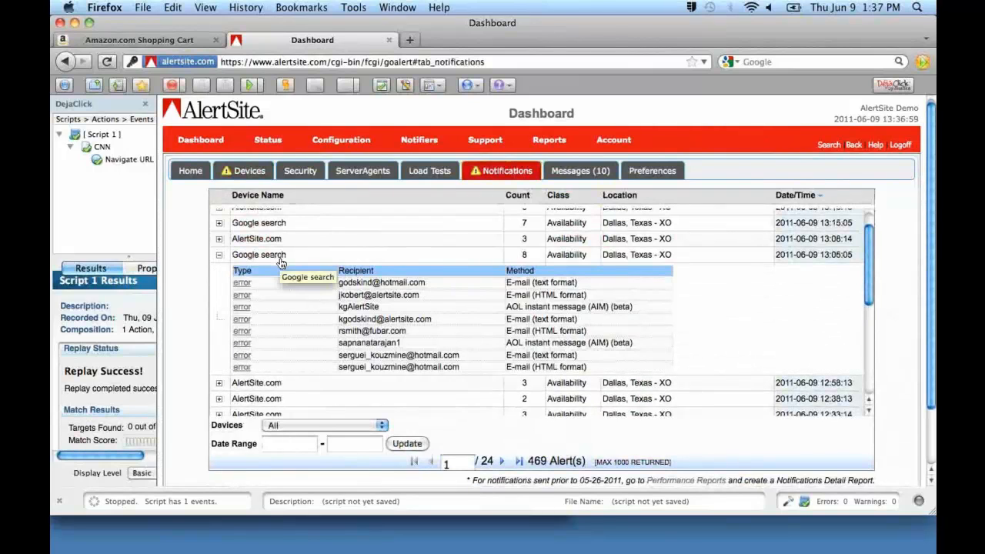
Read the HTML-format e-mail notification sent for the Google search alert, including the failing site's details, and close its window.
click(242, 332)
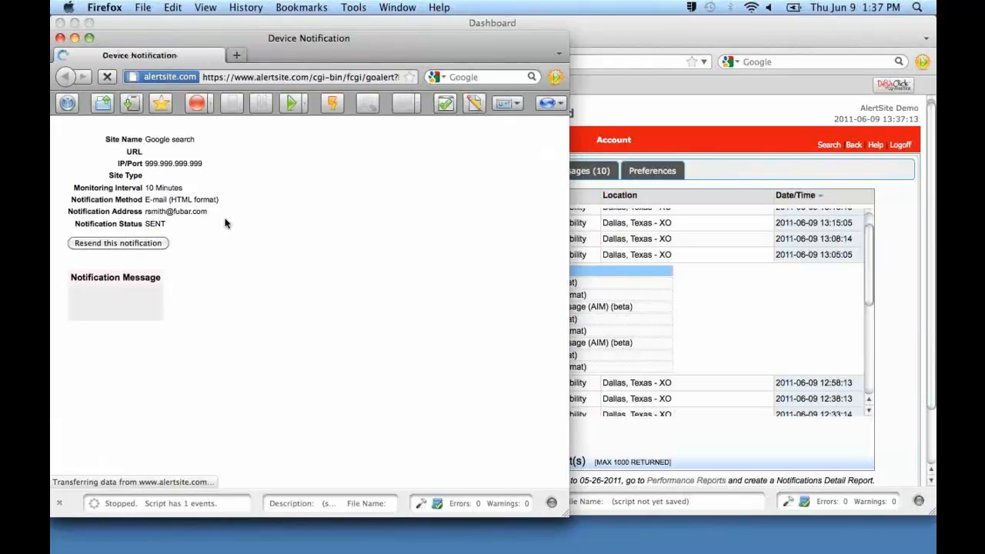
scroll(225, 223, down, 5)
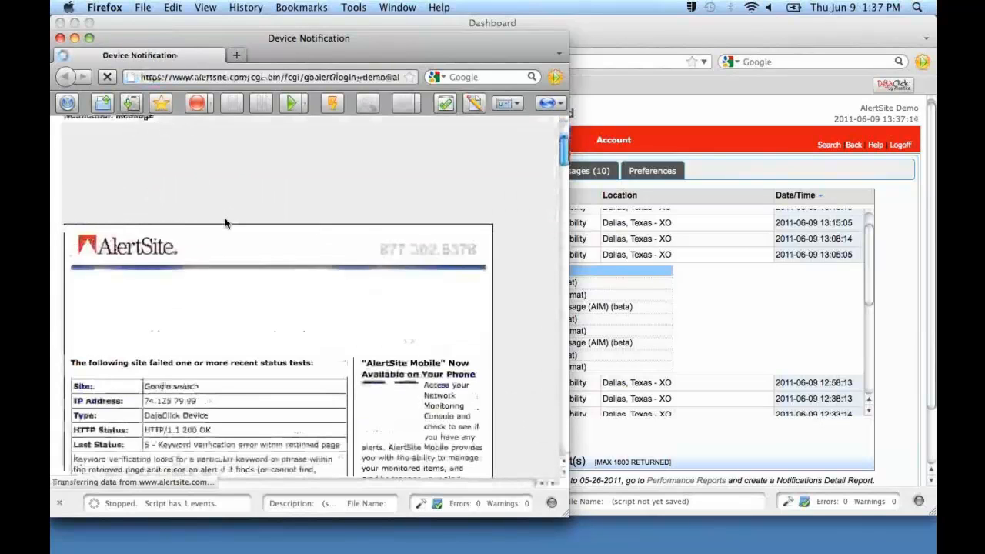
scroll(226, 223, down, 3)
scroll(226, 223, up, 6)
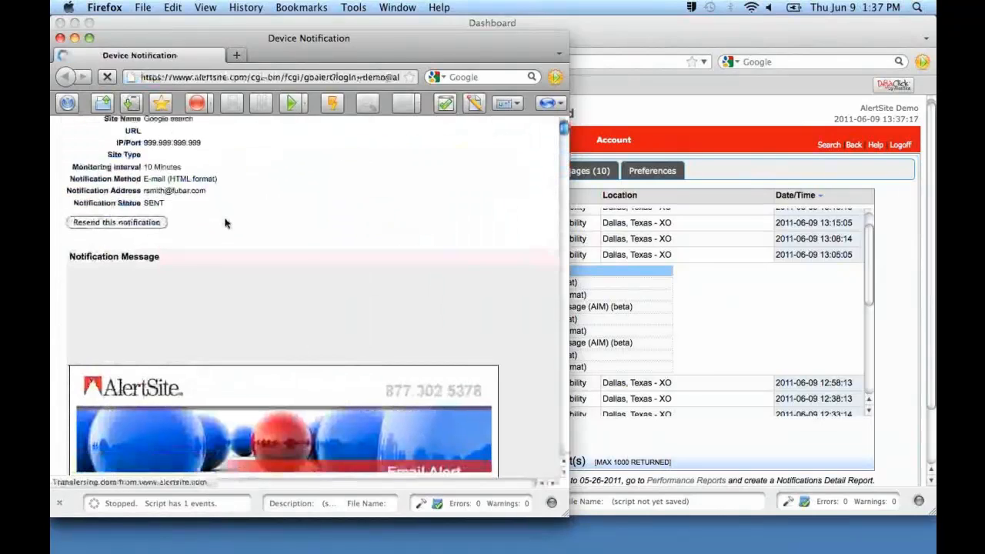
scroll(225, 223, down, 3)
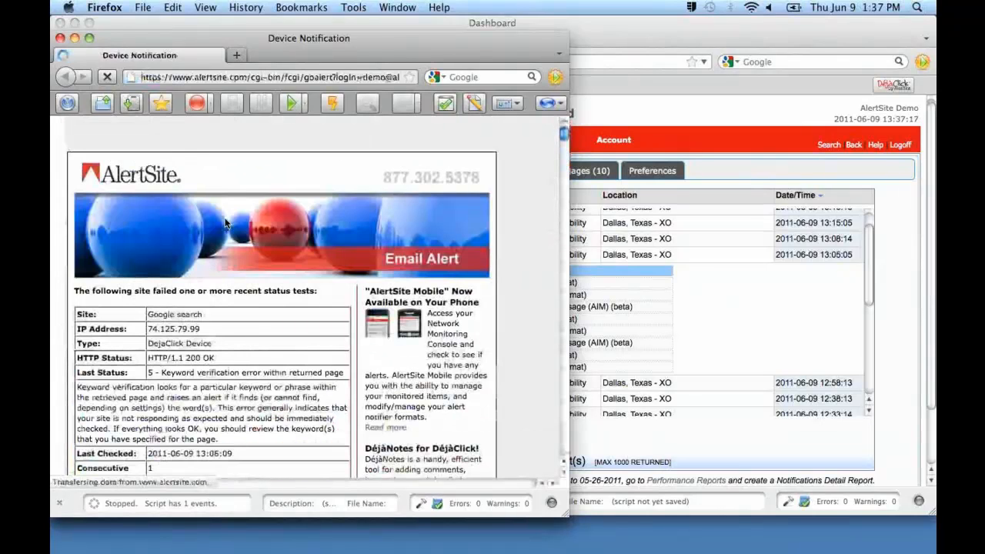
scroll(226, 223, down, 2)
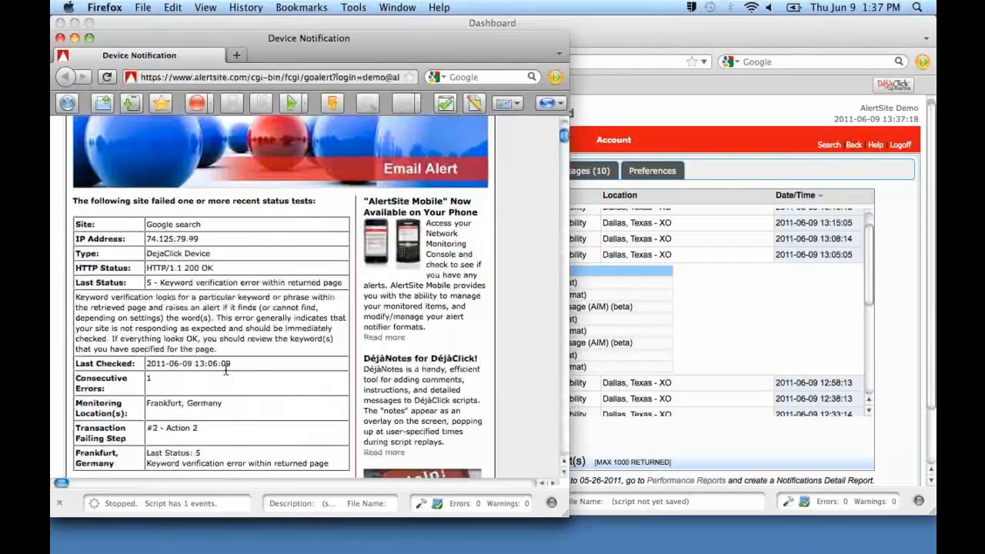
scroll(225, 371, down, 2)
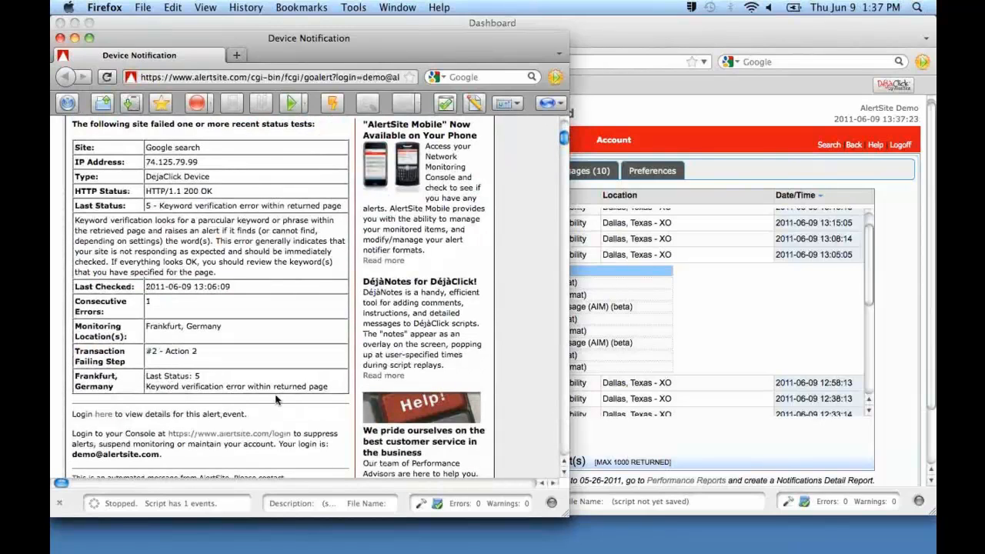
click(61, 38)
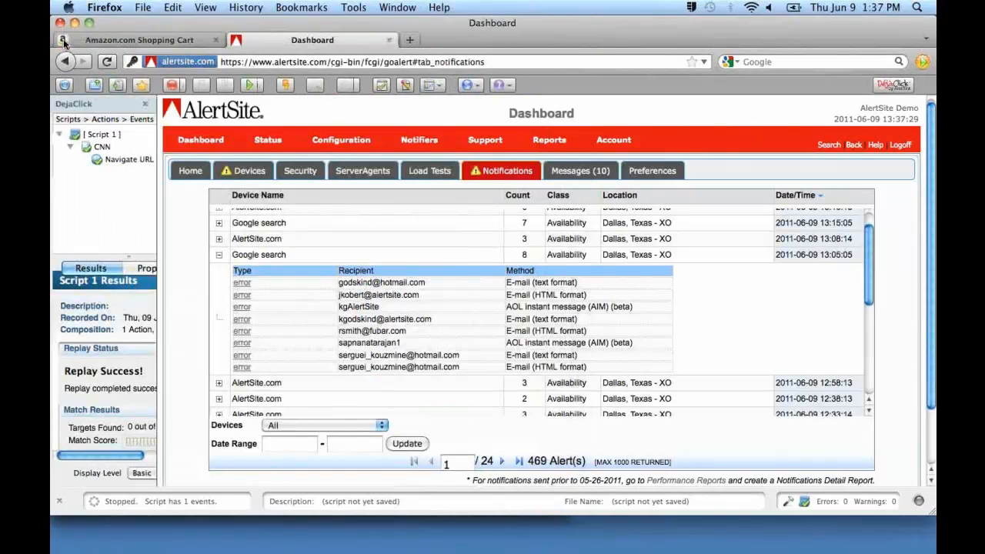
Read a text-format e-mail notification for the same alert, copy its event details login link, and close the notification window.
click(243, 323)
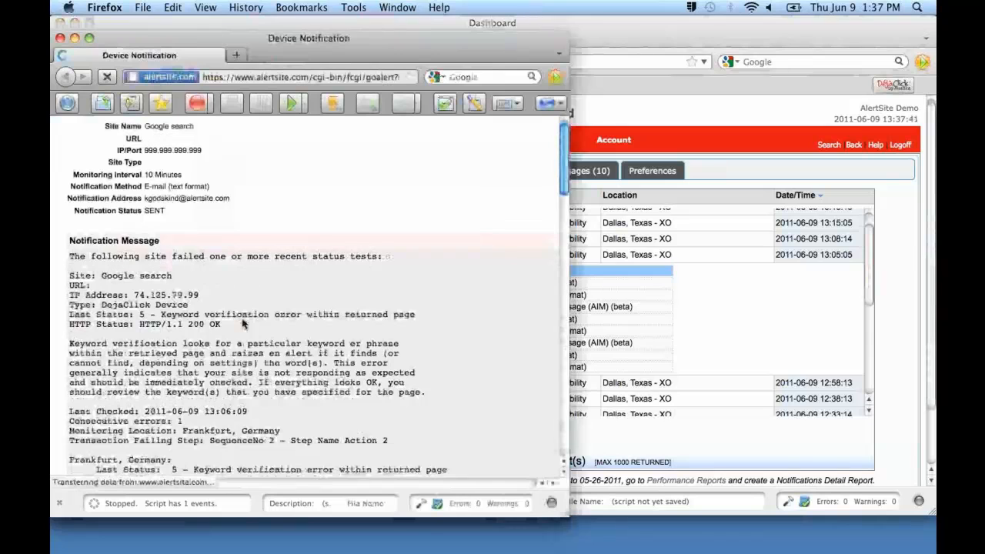
scroll(242, 323, down, 5)
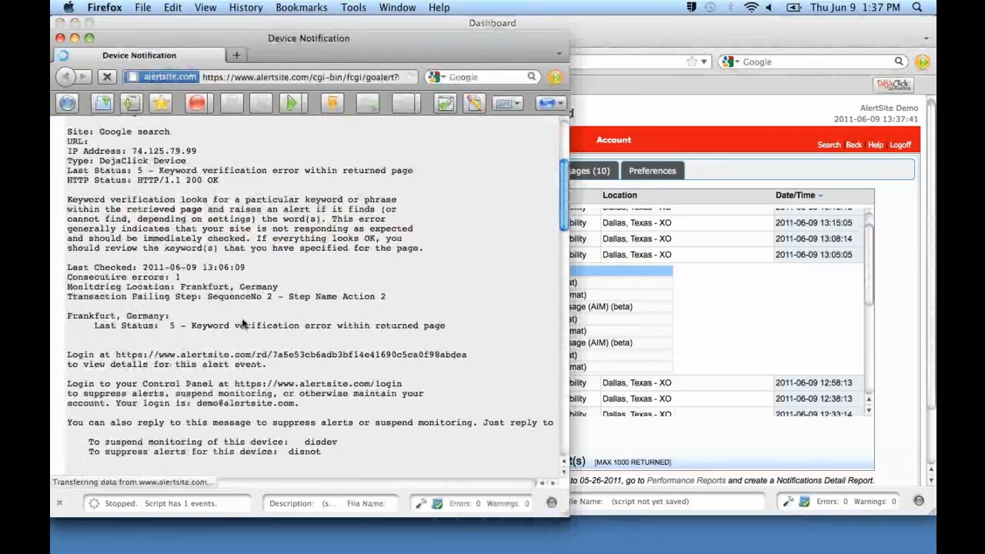
scroll(242, 323, down, 2)
drag(115, 316, 466, 317)
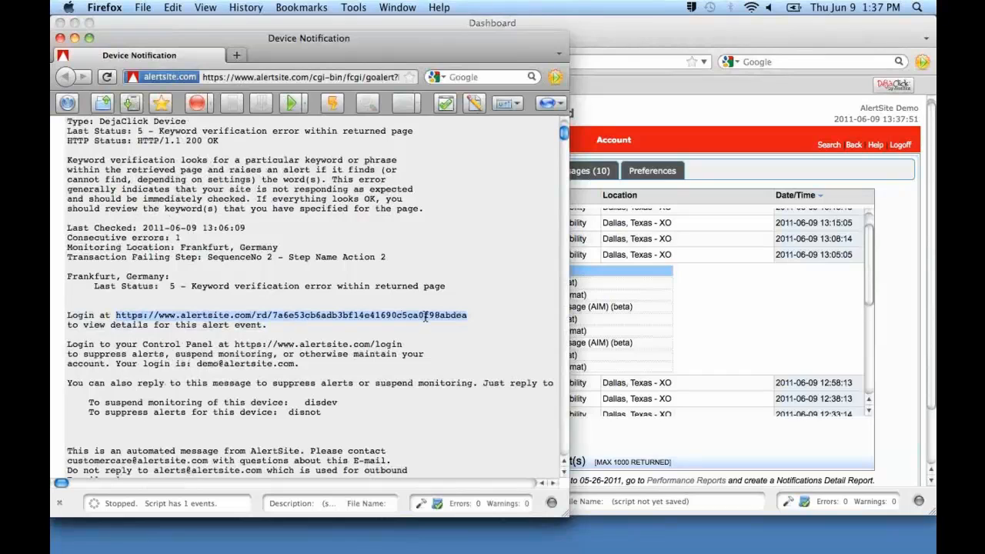
right_click(424, 316)
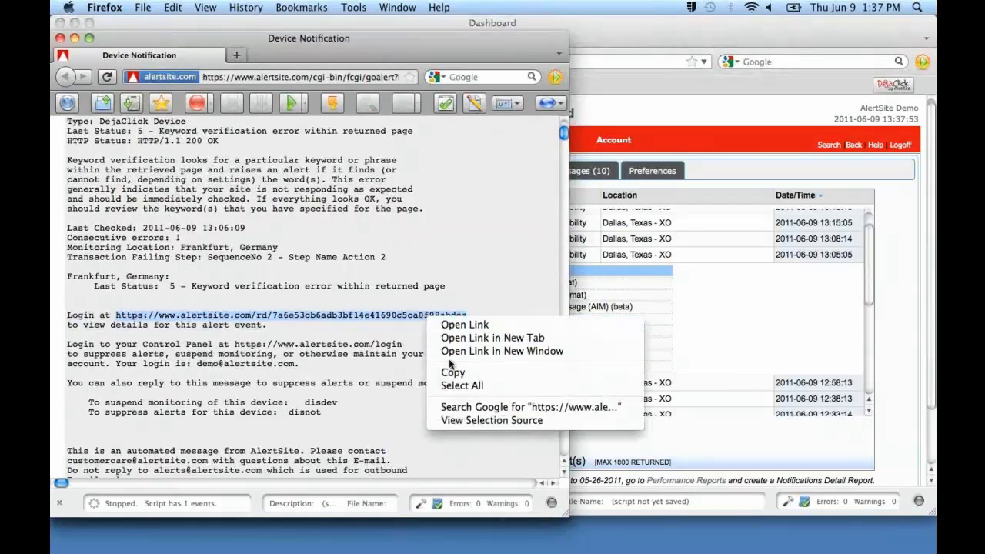
click(454, 374)
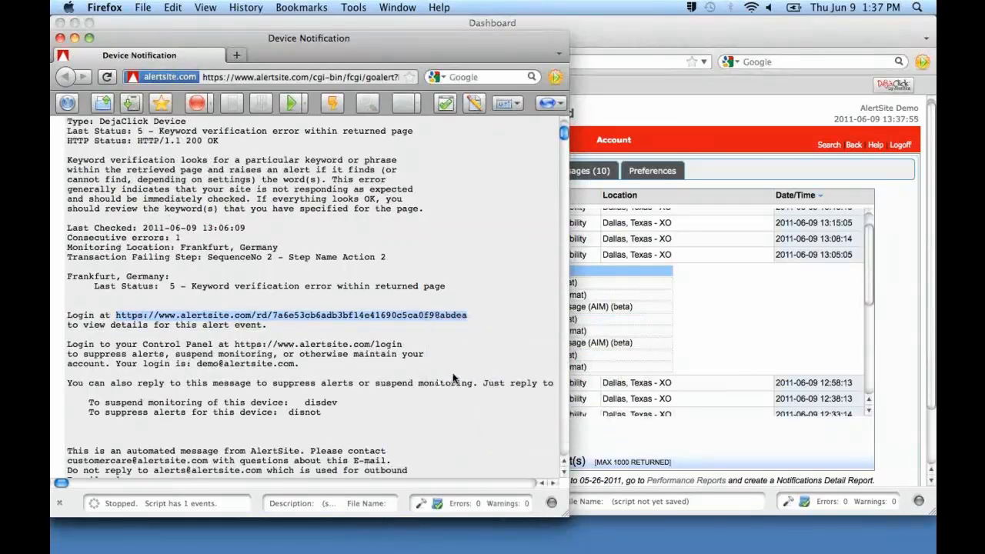
click(60, 38)
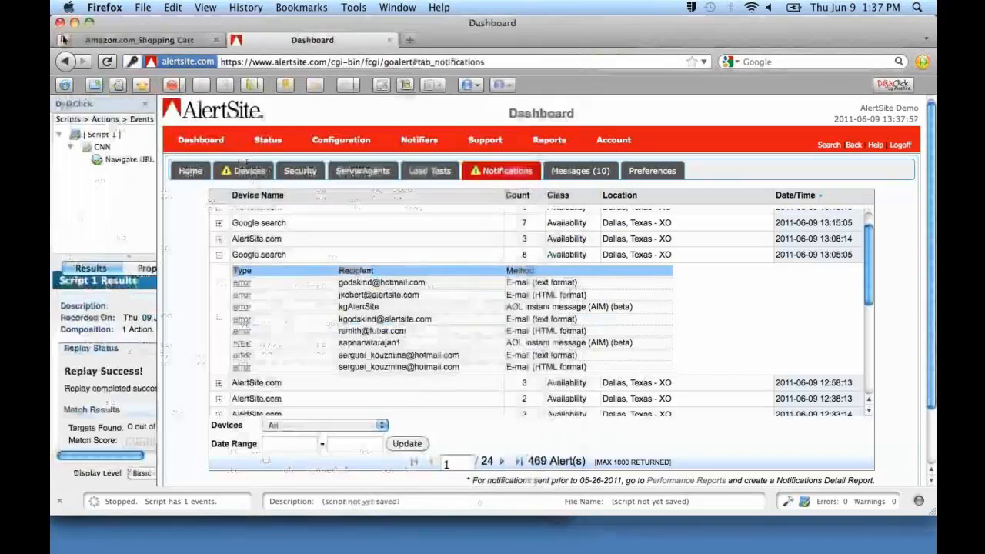
Load the copied alert event link in a new browser tab.
click(411, 43)
key(super+v)
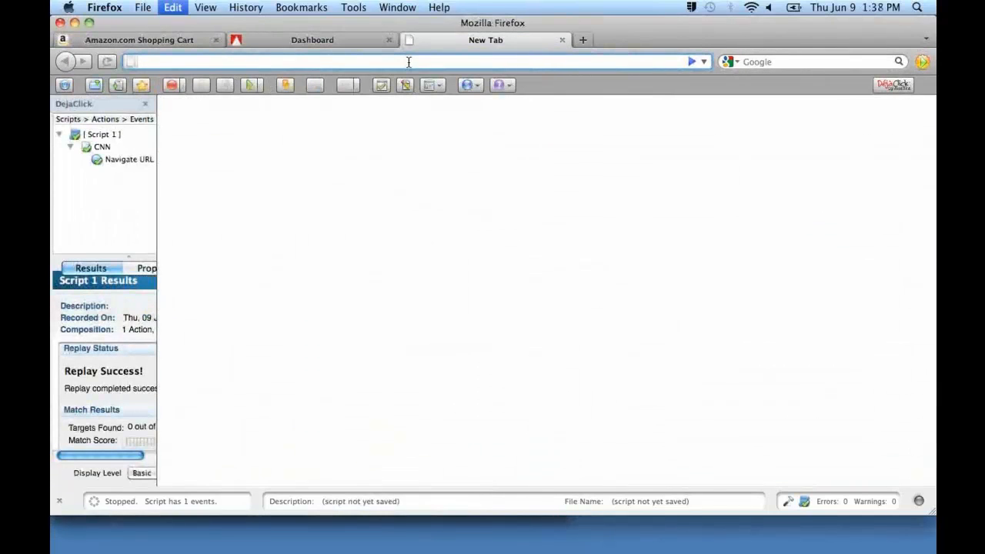
key(Return)
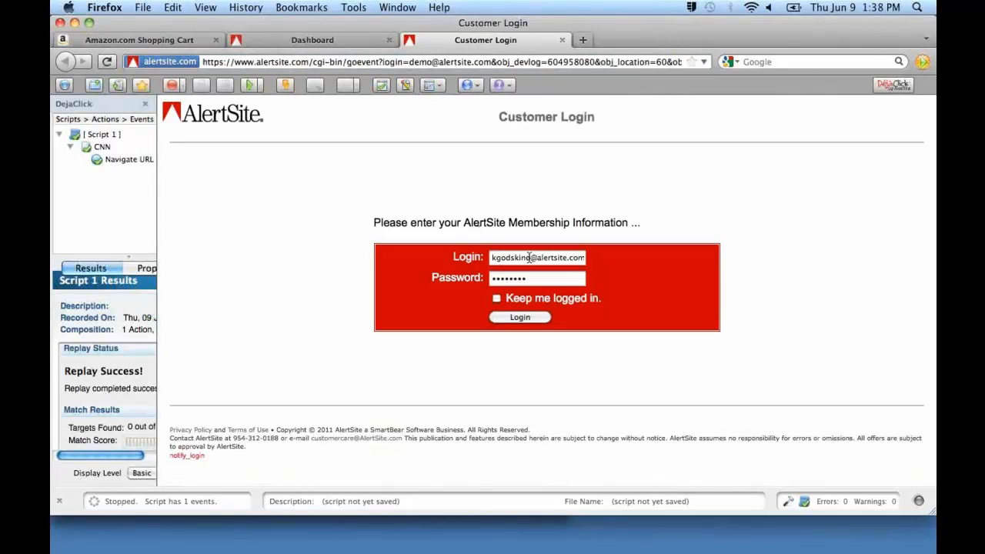
Log in with the demo account's login e-mail and password, and dismiss the offer to remember the password.
drag(529, 257, 452, 254)
text(demo)
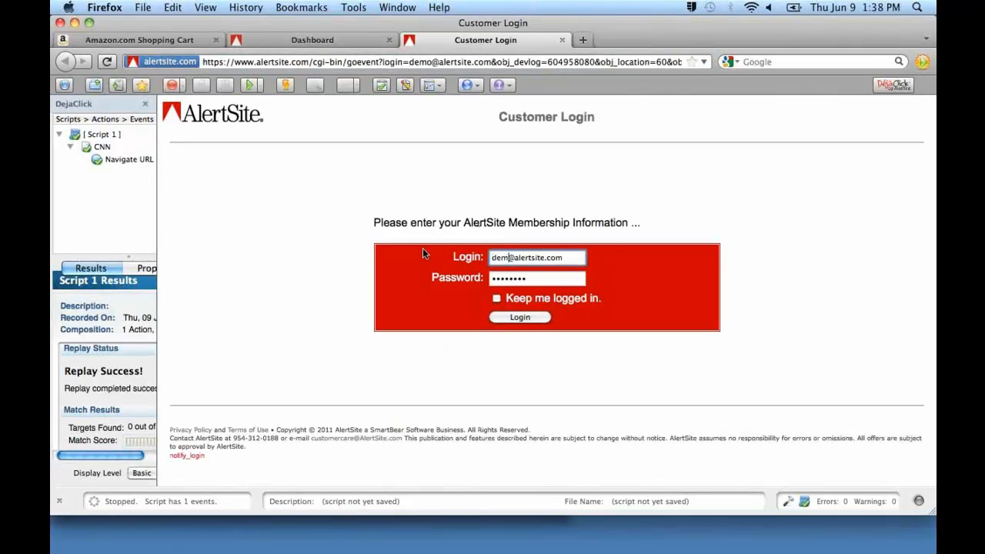
key(Tab)
text(demo123456)
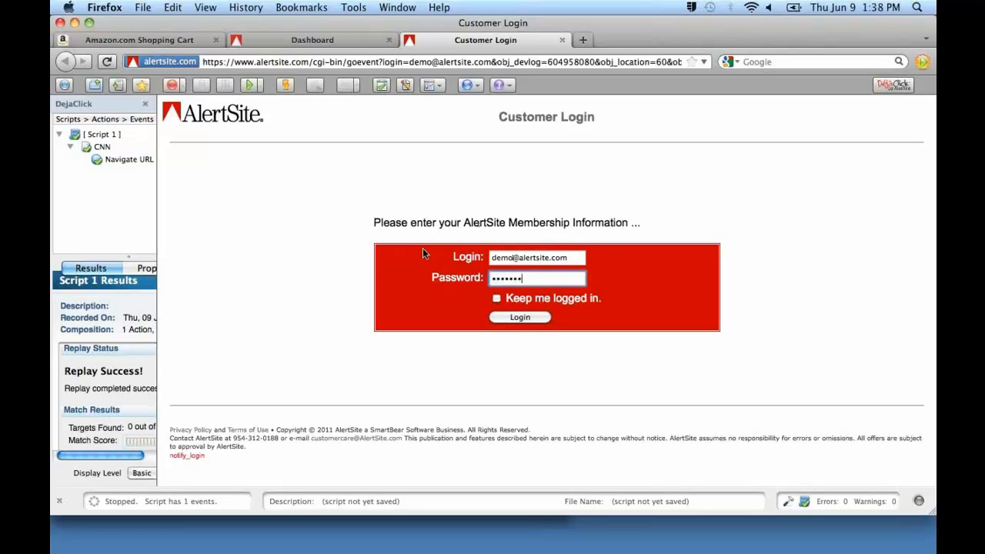
key(Return)
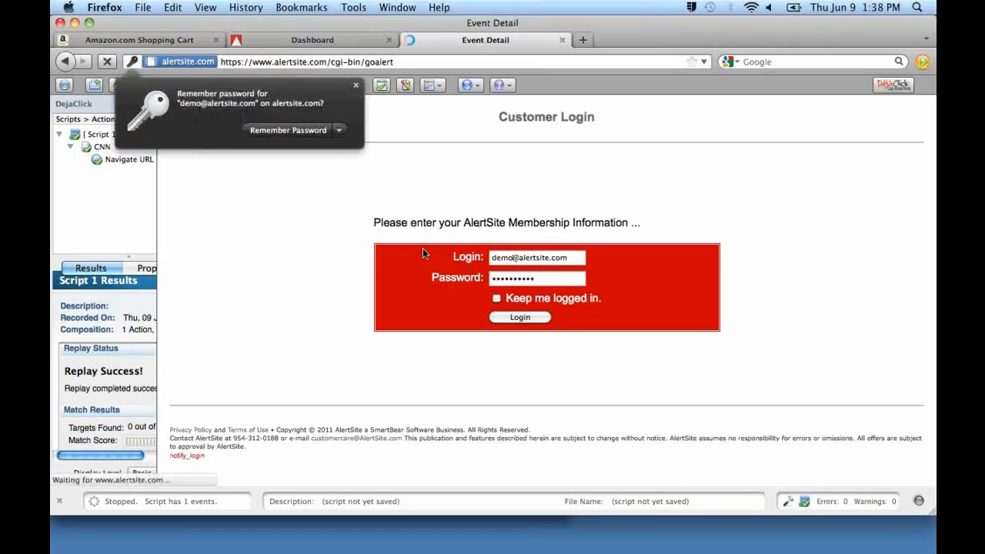
click(356, 85)
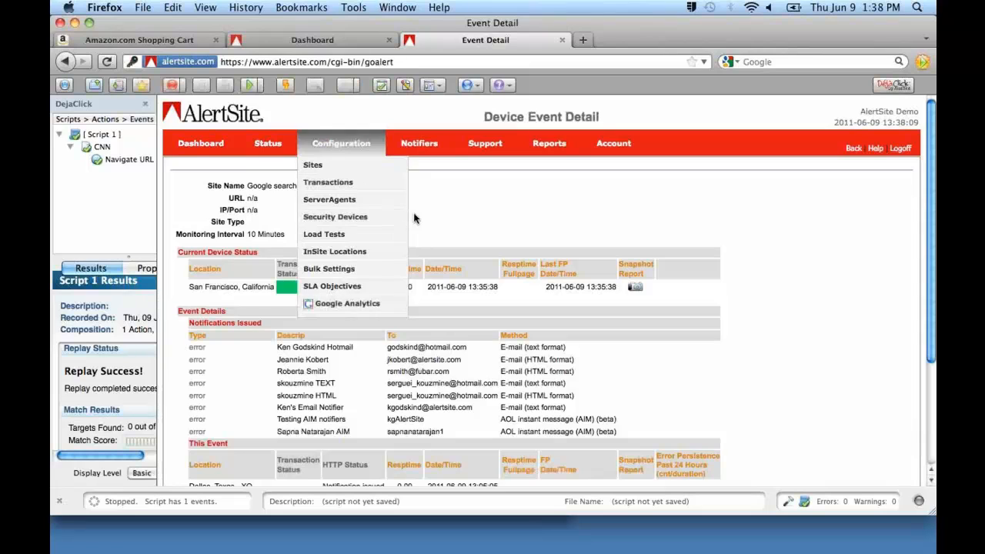
Review the Google search event details and open the snapshot report for the related Frankfurt, Germany event.
scroll(415, 217, down, 4)
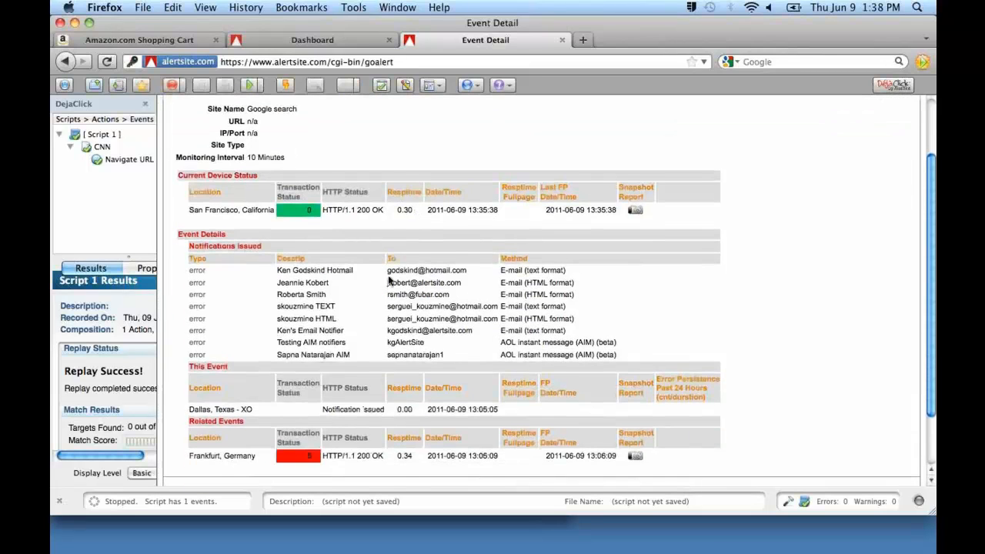
scroll(389, 282, down, 3)
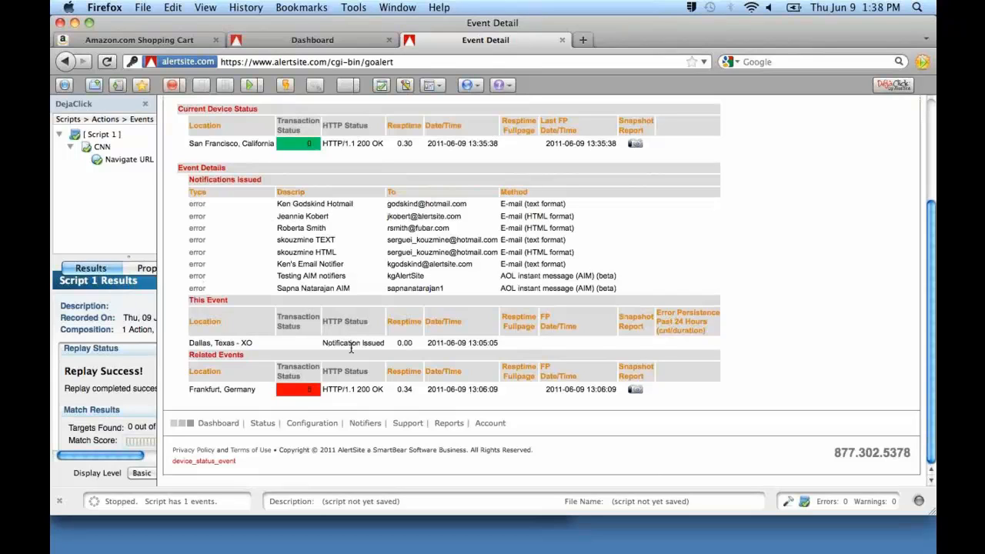
click(635, 391)
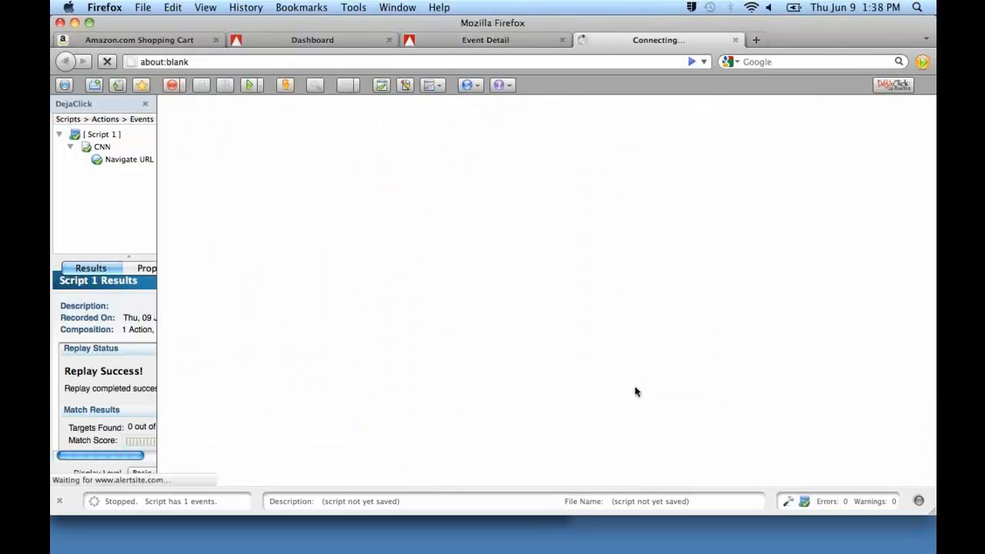
Examine the snapshot report's response time chart and details, and open the diagnostic info for the 13:06:09 check in a new window.
scroll(558, 284, down, 3)
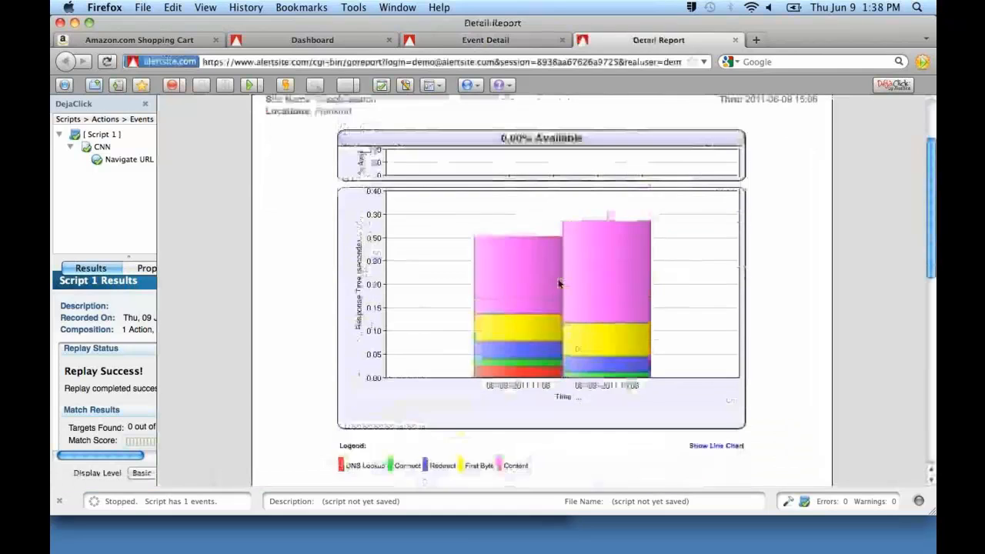
scroll(559, 283, down, 10)
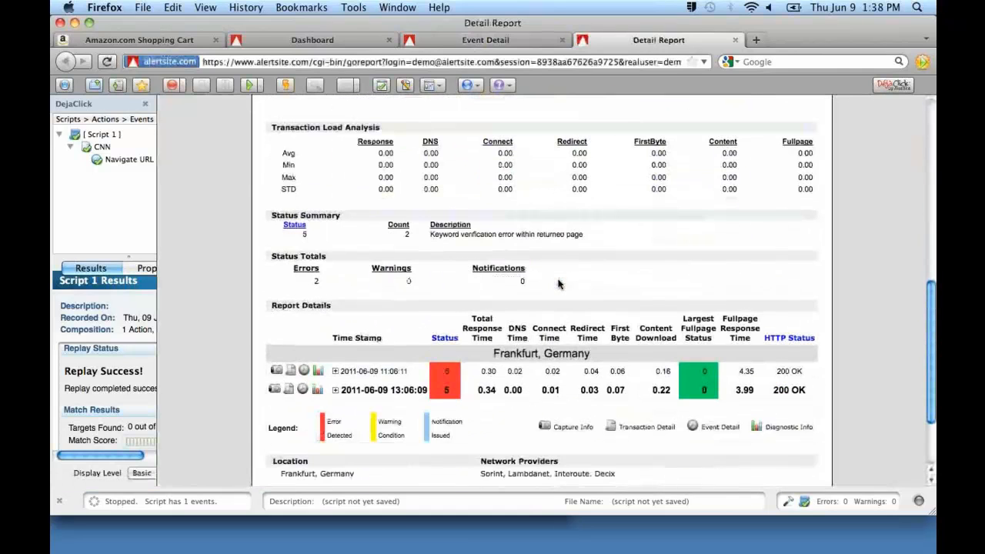
scroll(558, 283, down, 1)
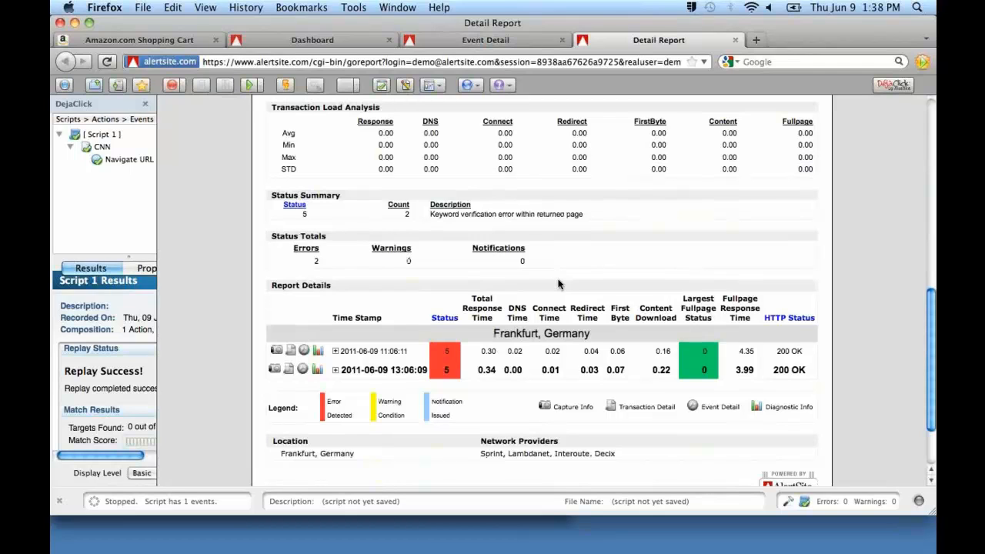
scroll(558, 283, up, 5)
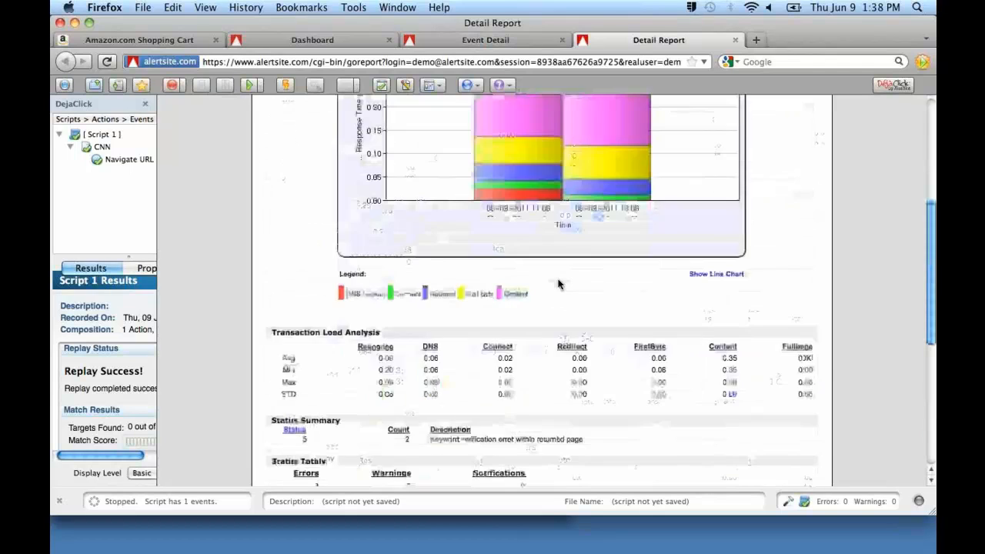
scroll(558, 284, down, 4)
scroll(558, 283, down, 3)
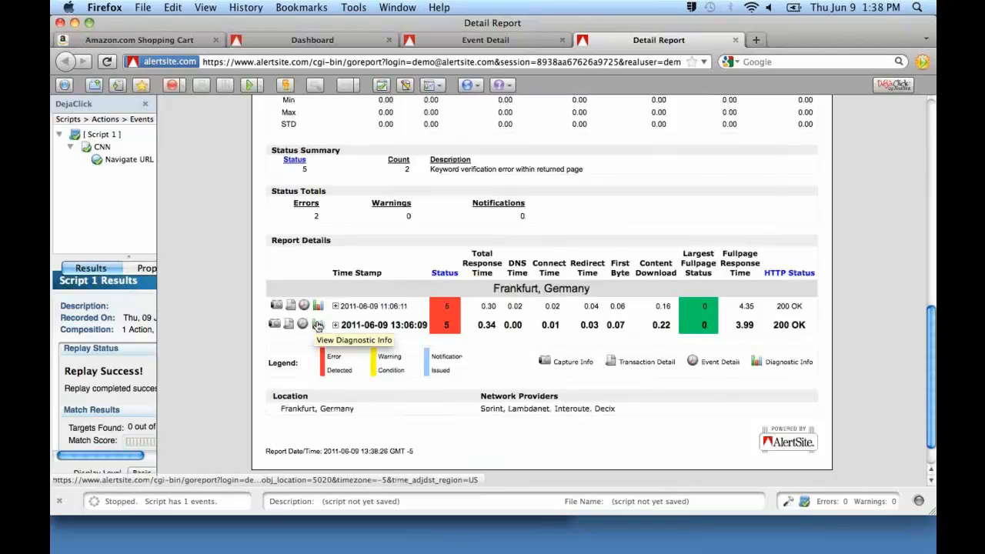
right_click(318, 326)
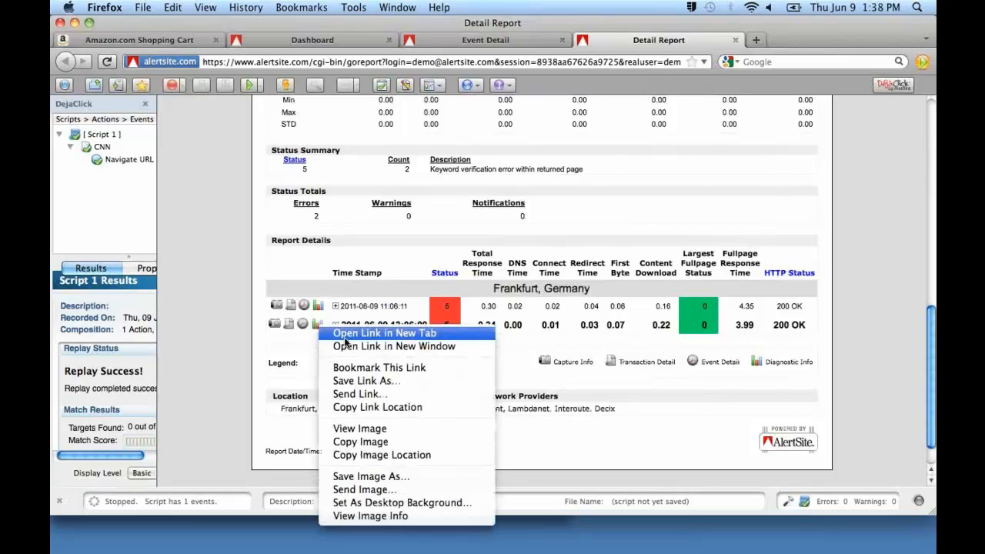
click(349, 346)
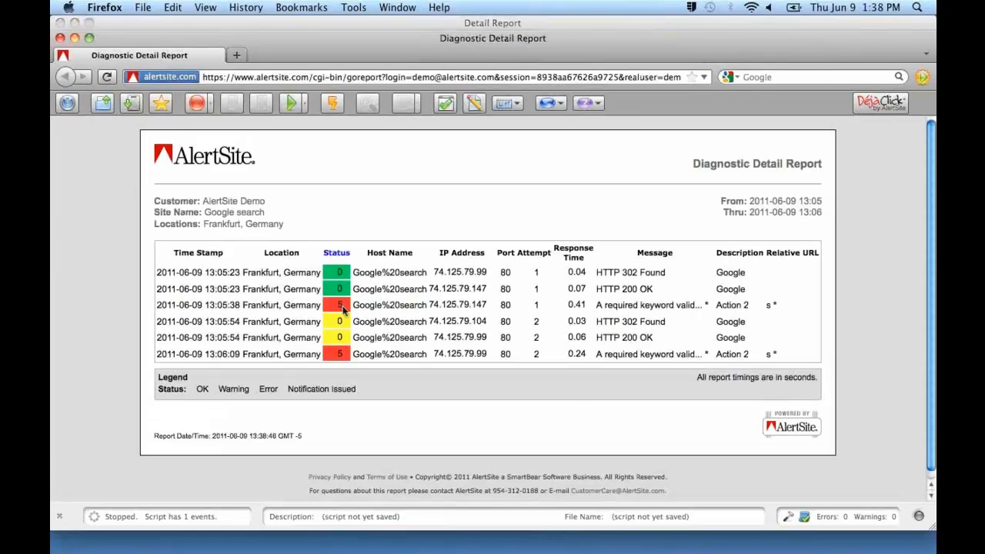
Open the status codes help from the diagnostic report and expand the explanation of code 5, Keyword verification error within returned page.
click(343, 258)
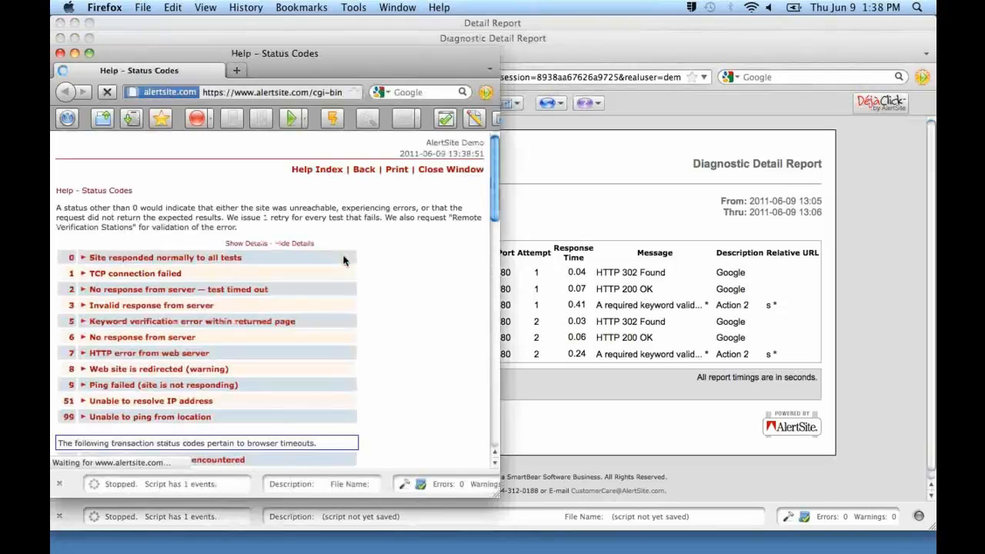
scroll(342, 259, down, 2)
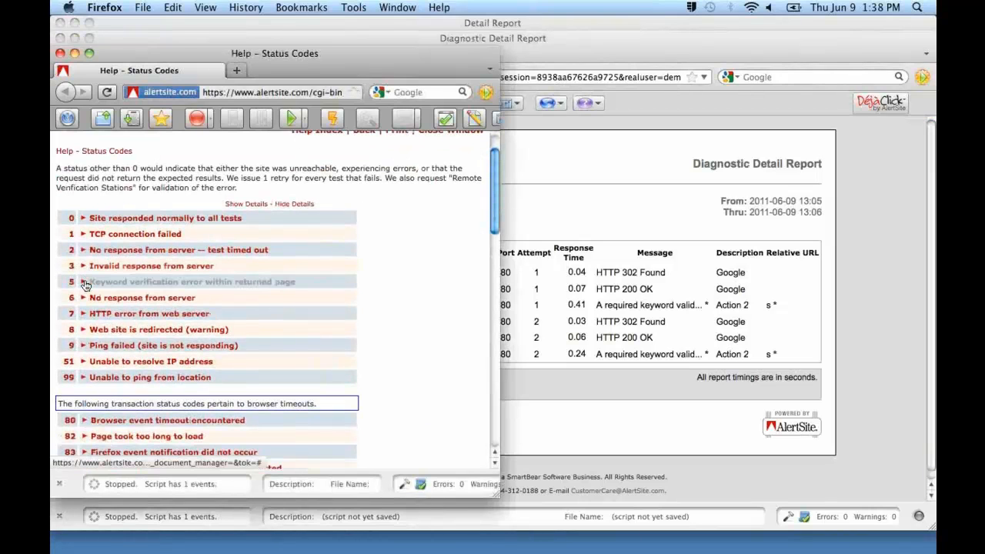
click(86, 283)
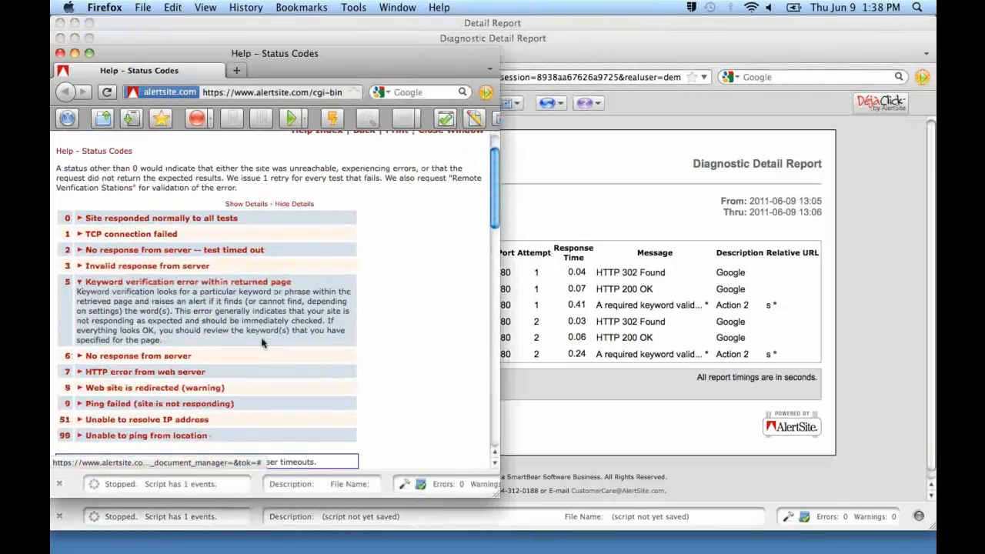
Close the status codes help and diagnostic report windows, and open the capture info for the 13:06:09 Frankfurt check.
click(60, 54)
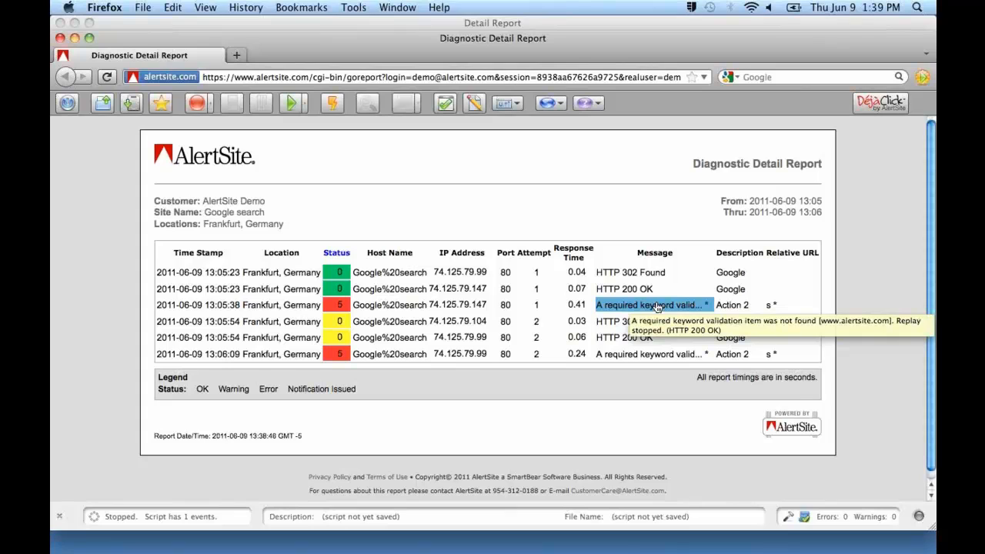
click(60, 37)
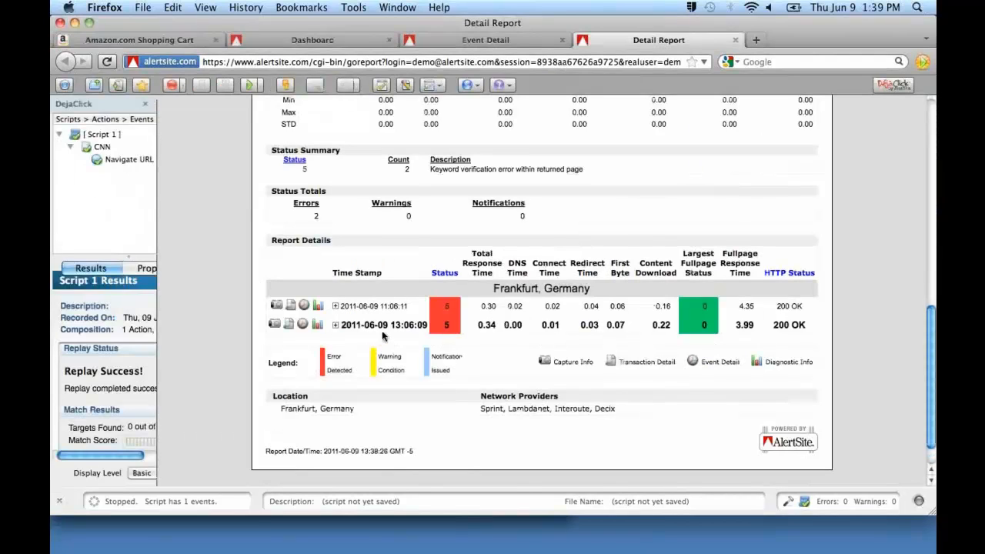
click(276, 326)
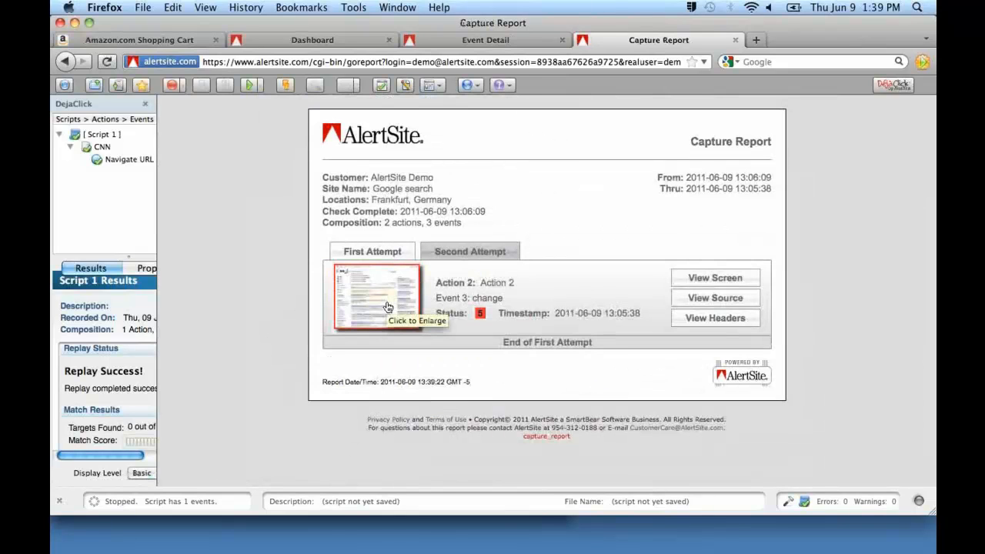
Enlarge the first attempt's captured screen to full size, examine the whole German Google results page, and close the image window.
click(388, 307)
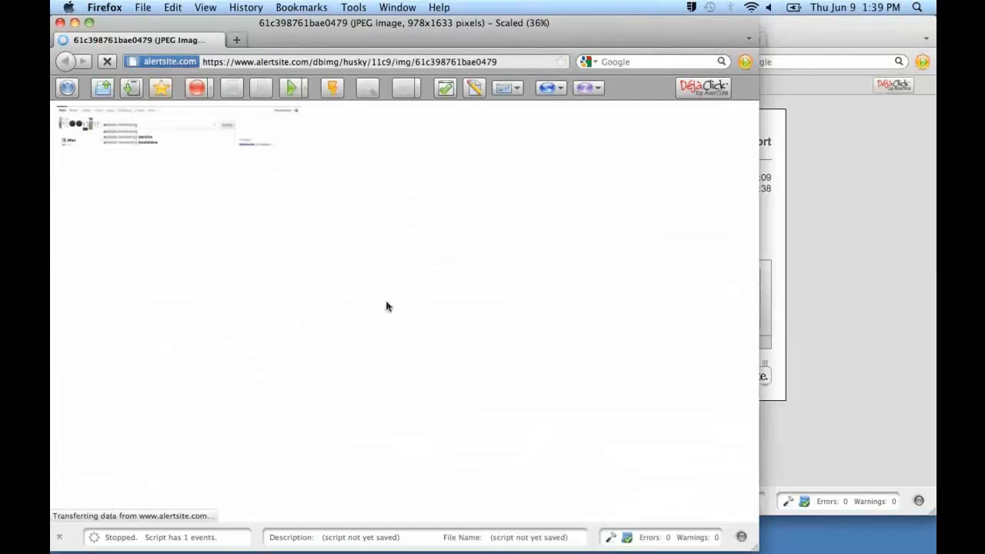
click(212, 241)
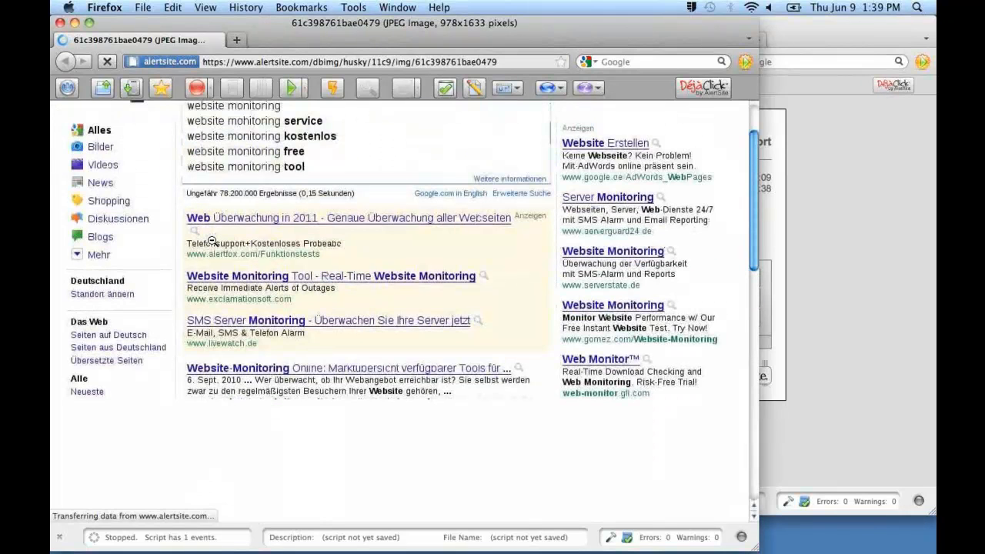
scroll(213, 240, up, 2)
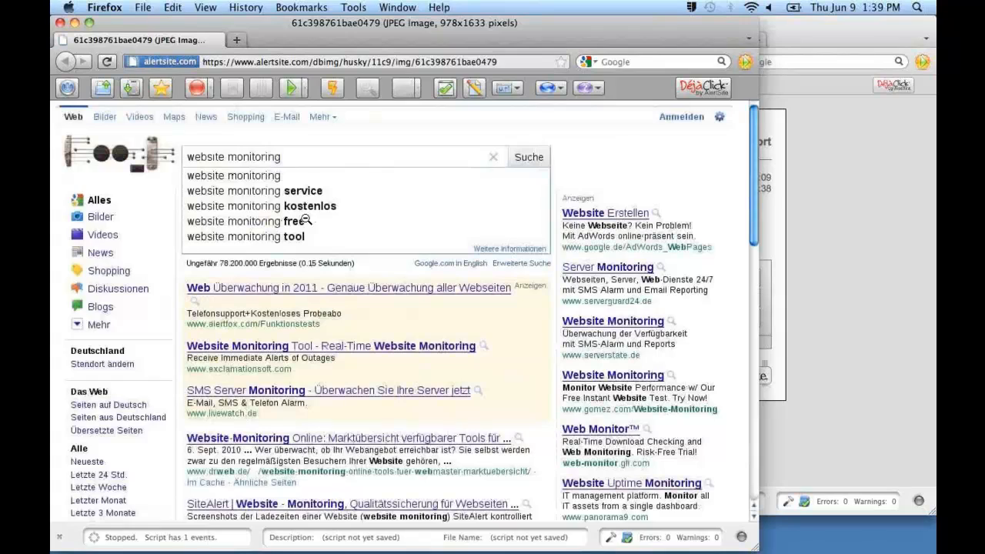
scroll(305, 220, down, 7)
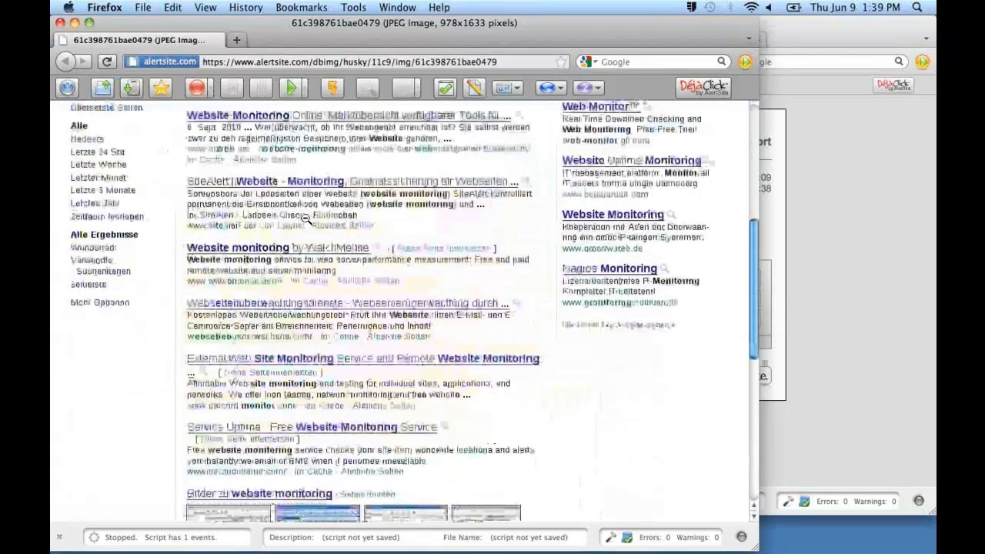
scroll(305, 220, down, 8)
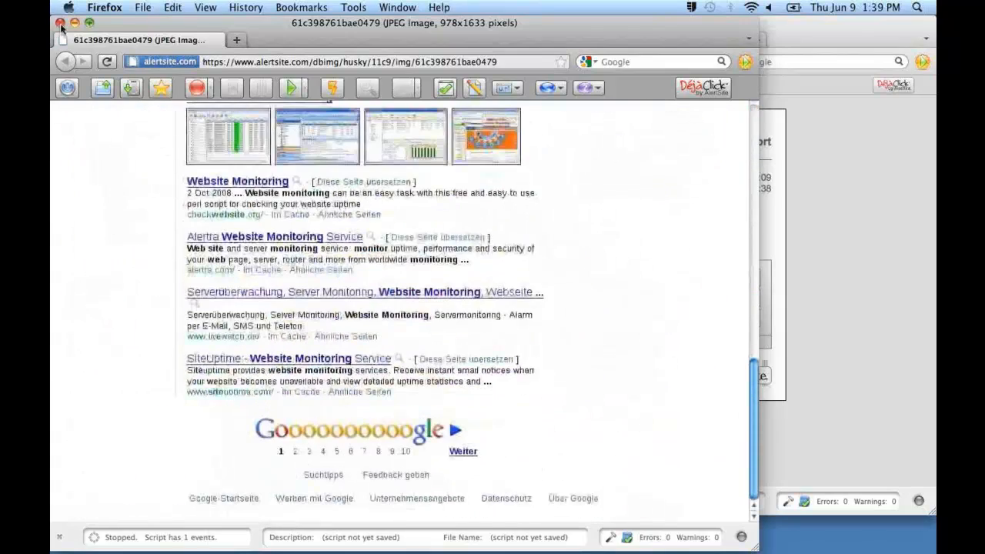
click(60, 23)
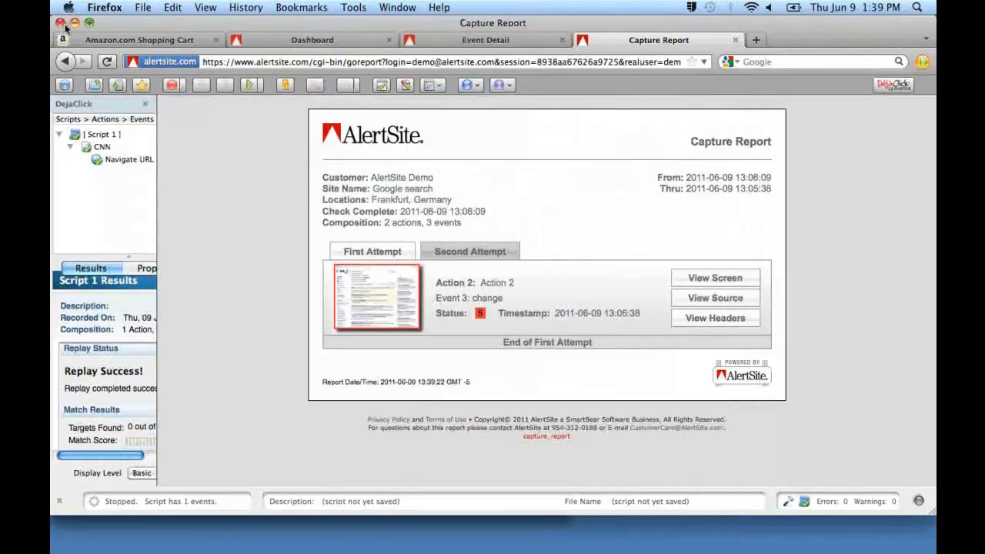
View the headers of the first attempt, highlight the response headers block, and close the headers window.
mouse_move(480, 313)
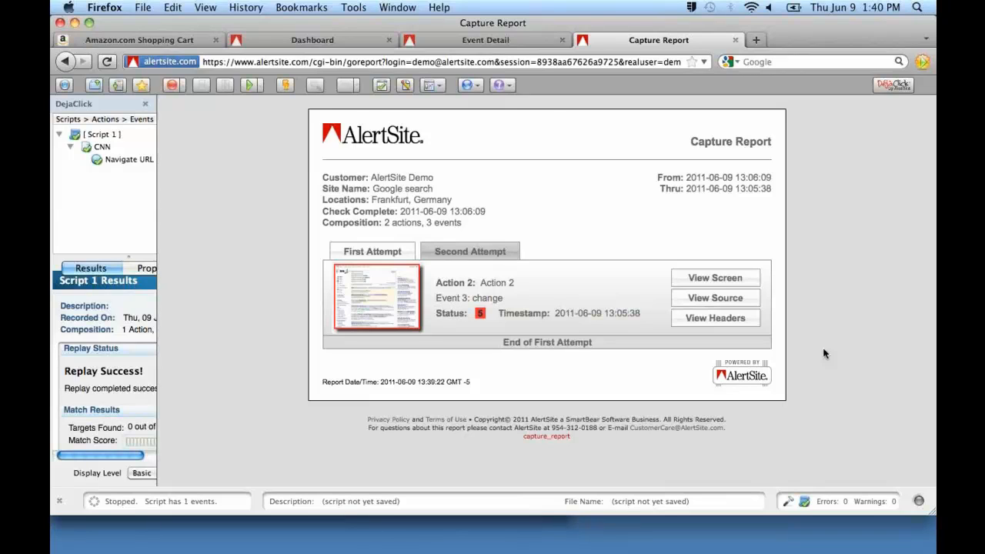
click(724, 323)
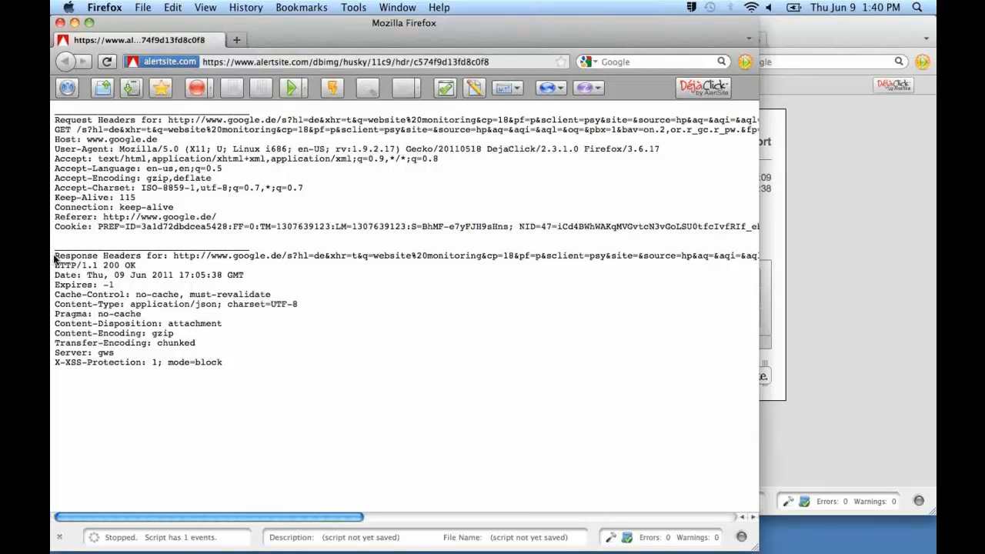
drag(56, 259, 234, 364)
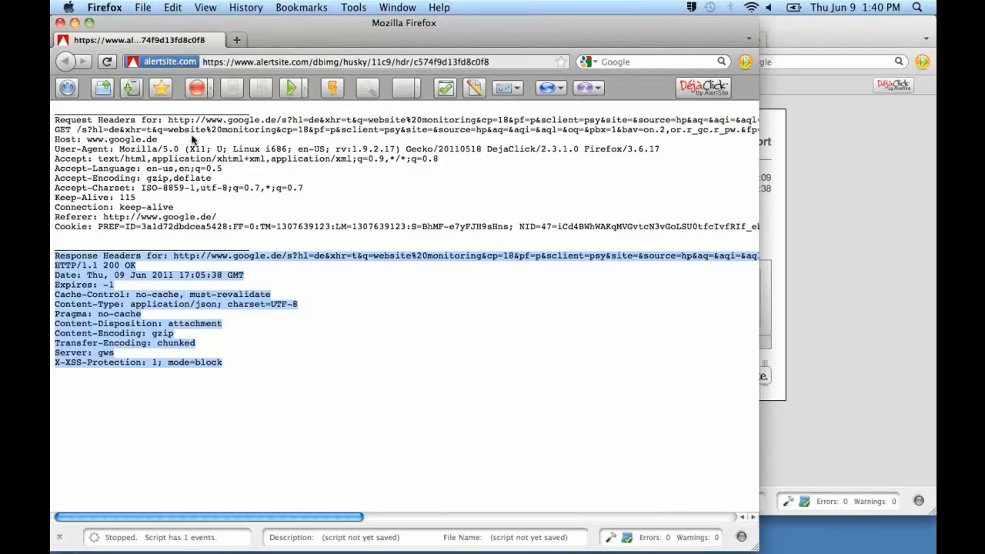
click(60, 22)
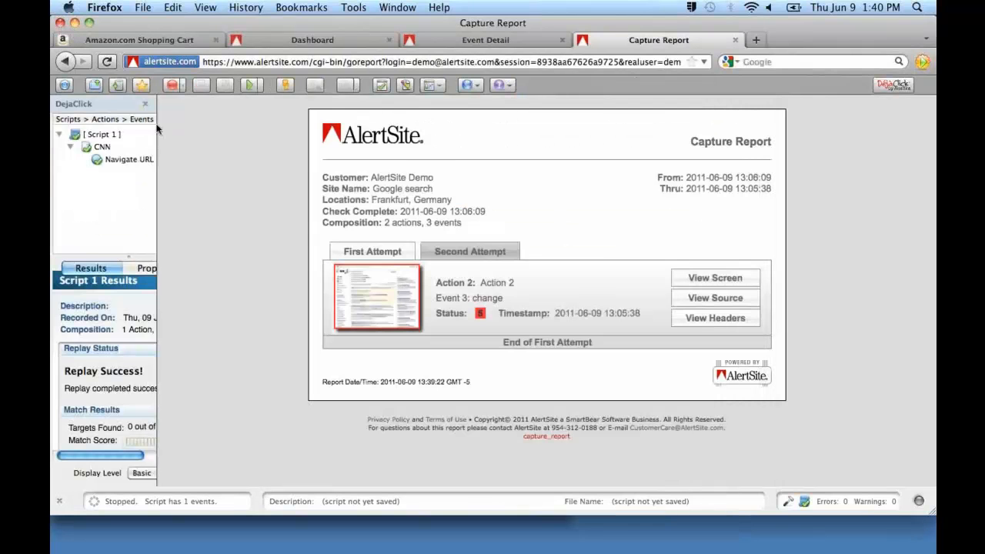
Return to the dashboard's device grid and open the Google search detail report from its 24hr availability, down to the per-location report details.
click(296, 41)
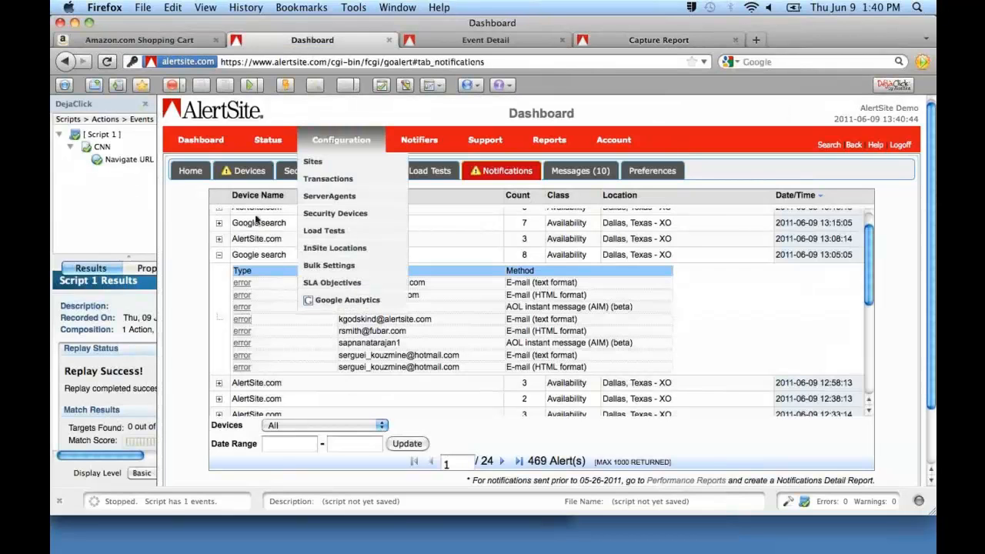
click(244, 173)
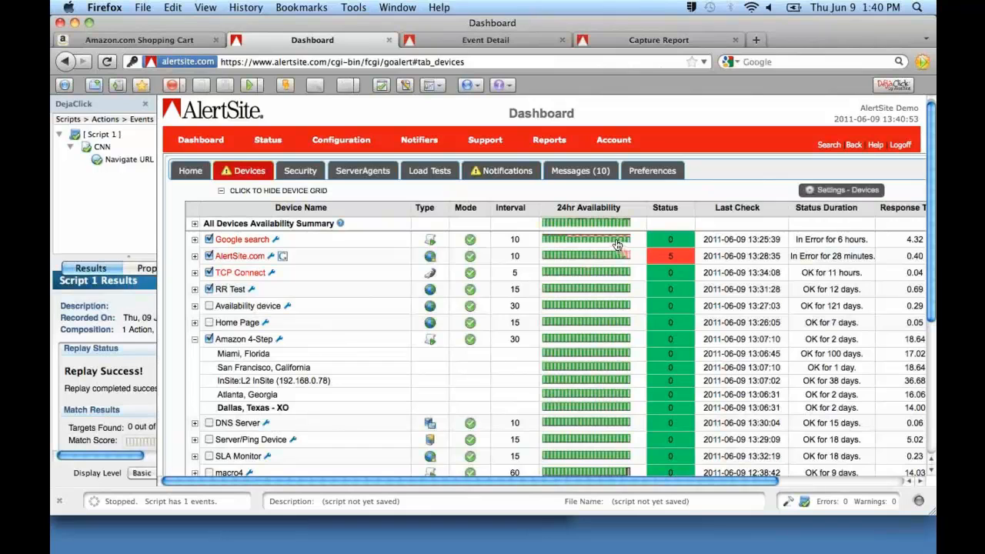
click(616, 243)
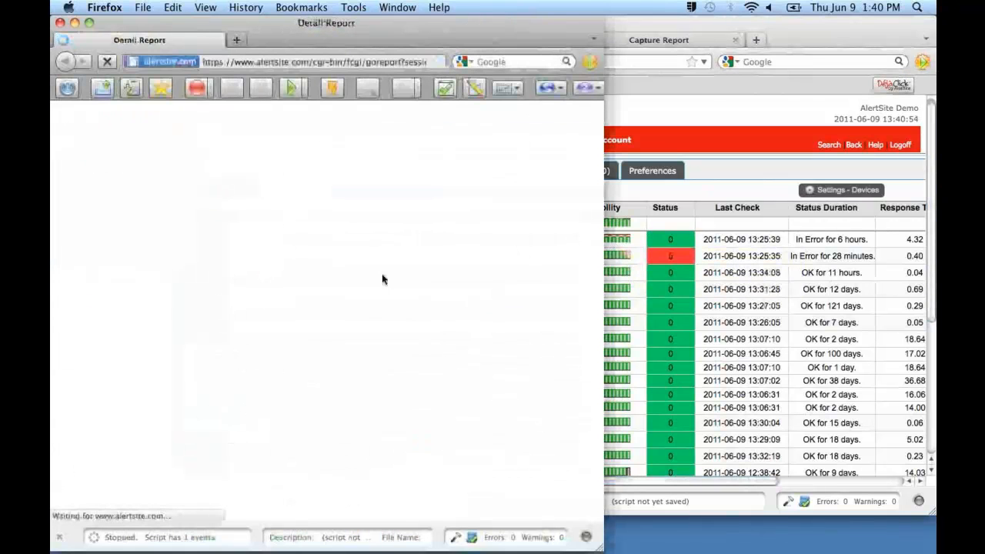
scroll(381, 273, down, 7)
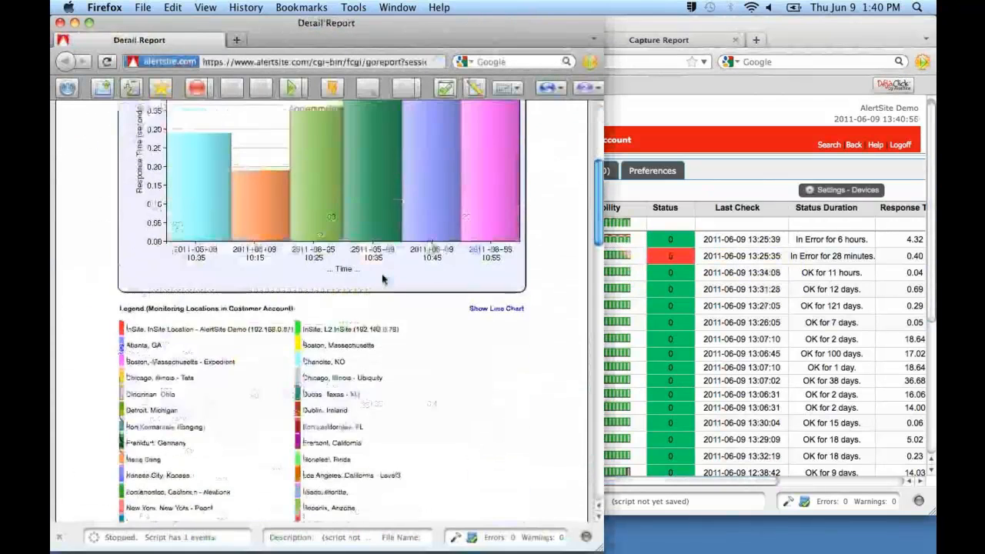
scroll(383, 279, down, 9)
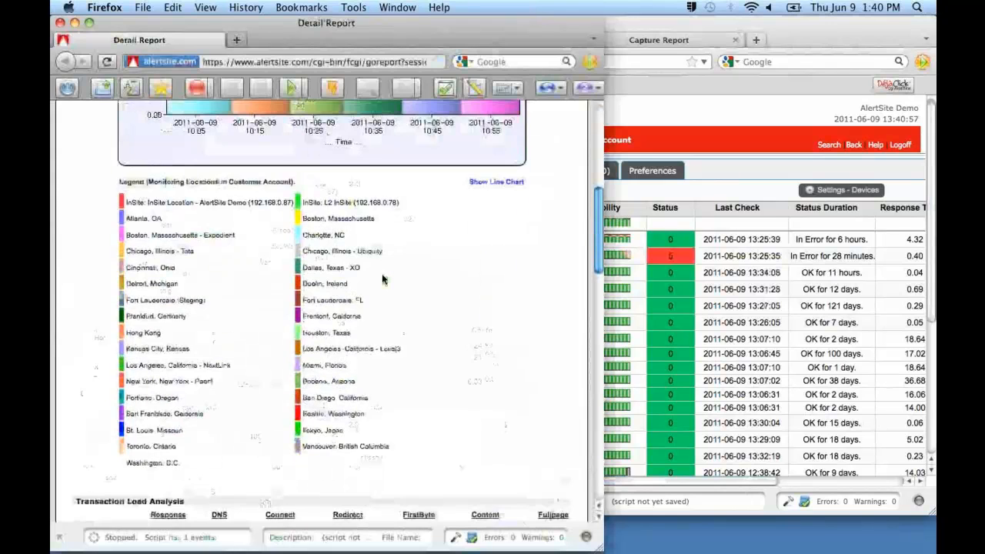
scroll(382, 280, down, 8)
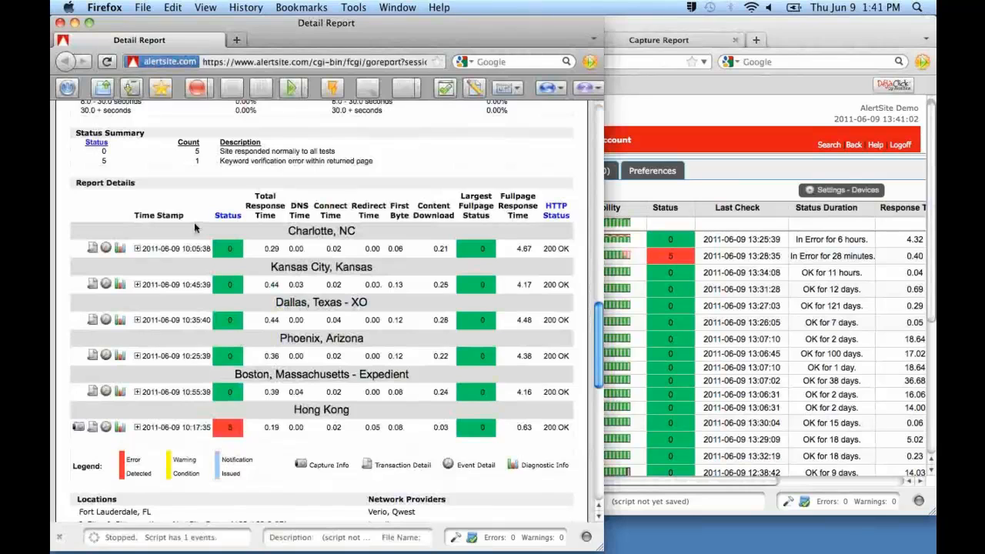
Open the capture info for the 10:17:35 Hong Kong check in a new window.
scroll(194, 226, down, 2)
scroll(194, 223, down, 3)
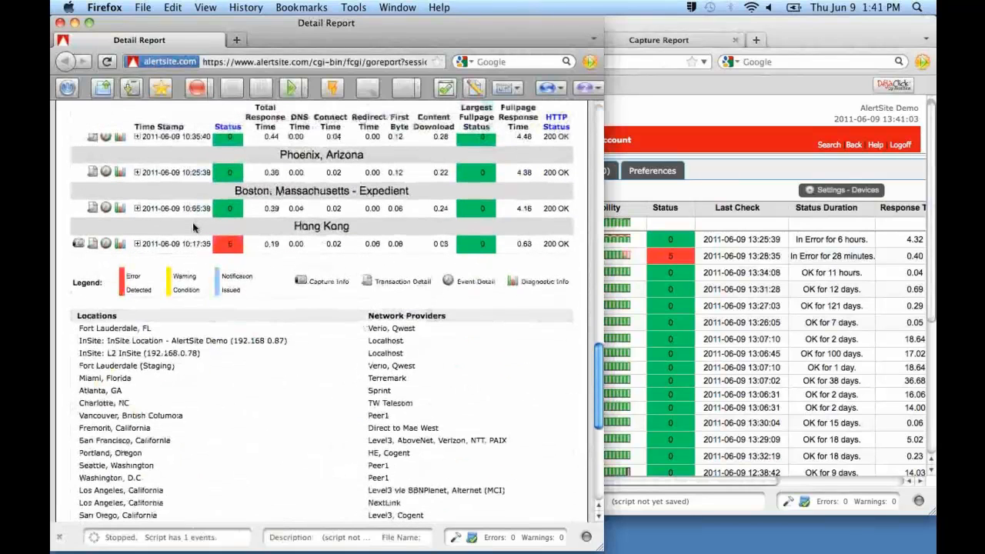
right_click(80, 251)
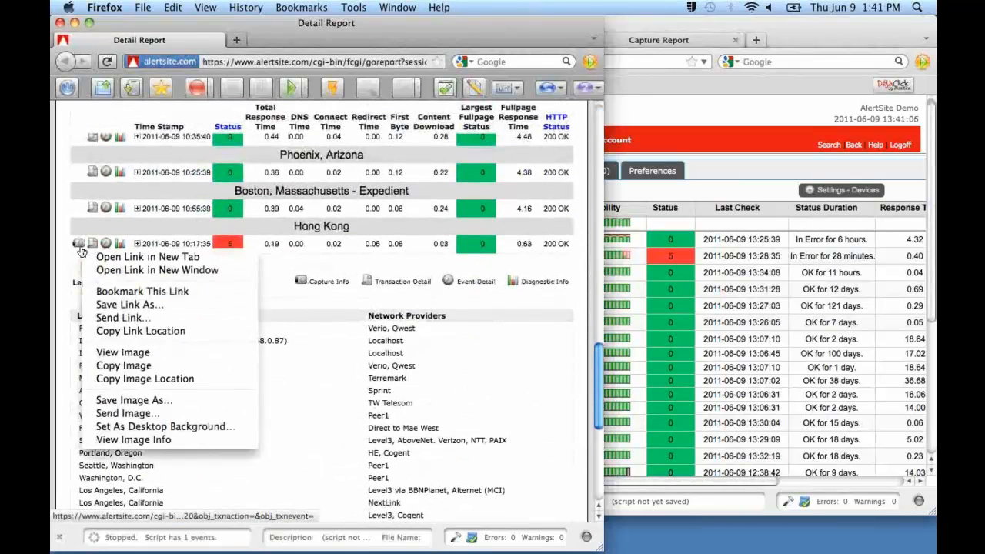
click(117, 270)
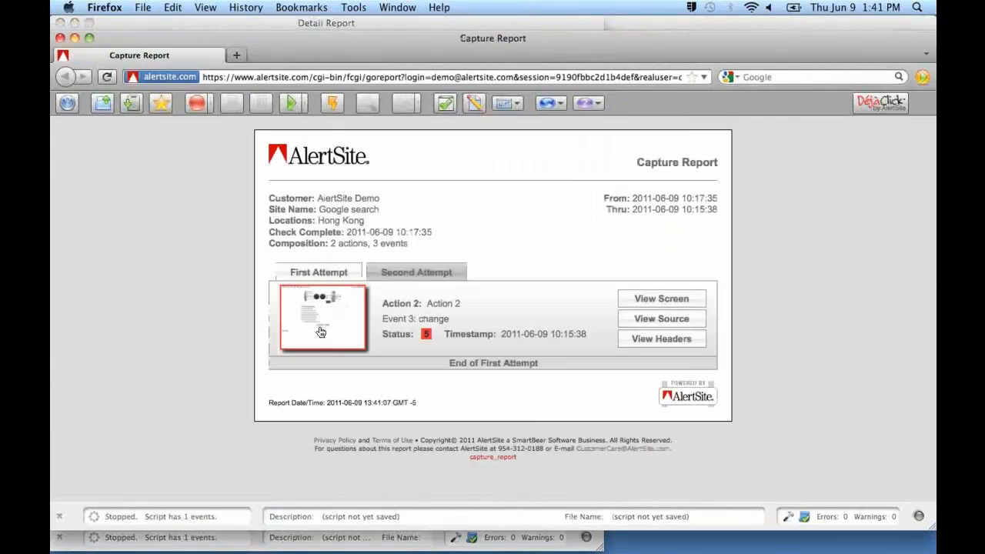
Enlarge the second attempt's captured screen from Hong Kong, and close the image and capture report windows.
click(396, 276)
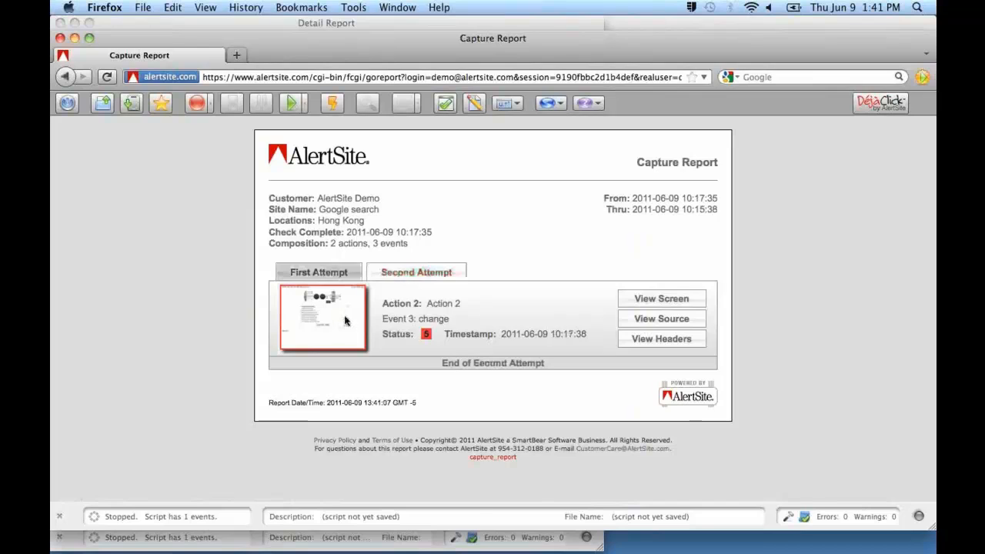
click(348, 318)
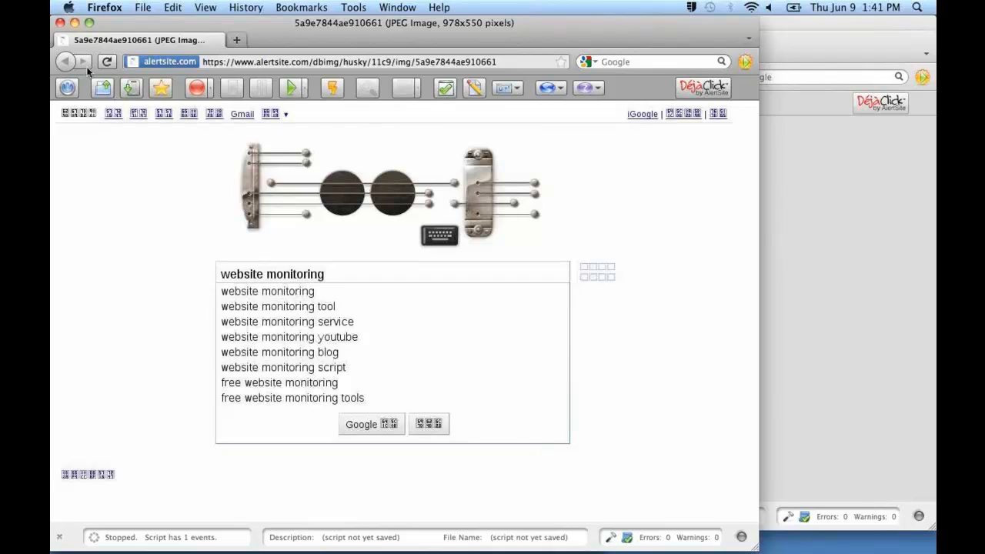
click(60, 23)
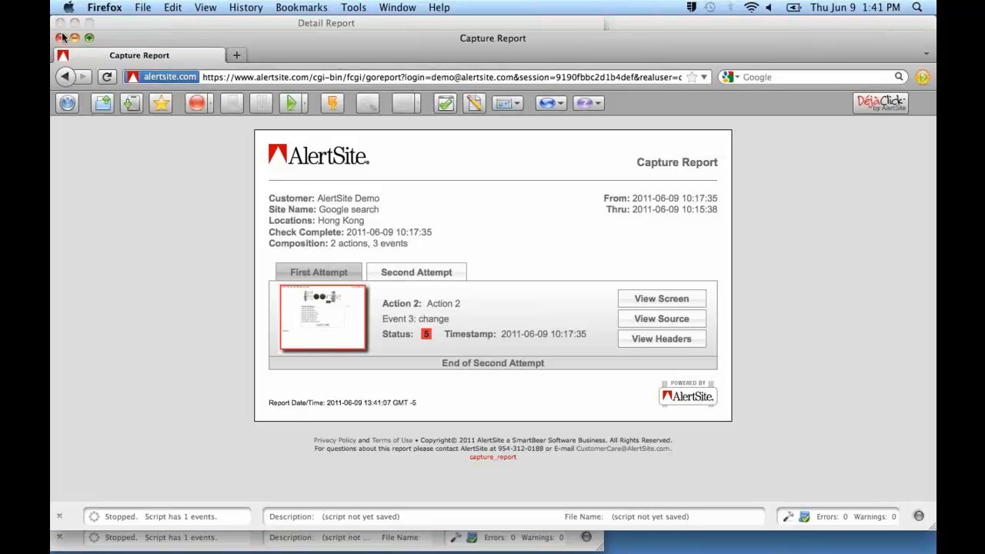
click(61, 37)
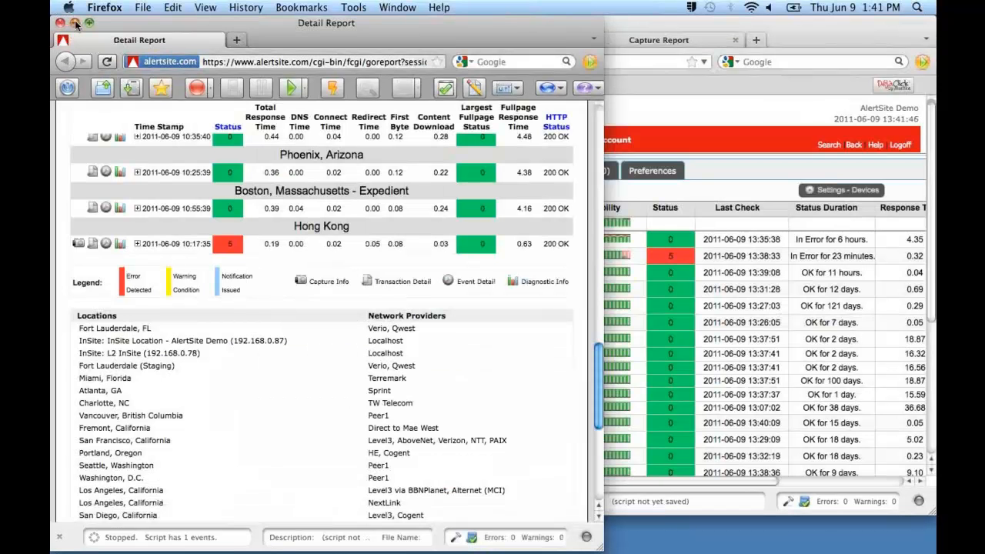
Minimize both Firefox windows, switch to the PowerPoint webinar presentation, and start the slide show at slide 9, Q & A.
click(75, 23)
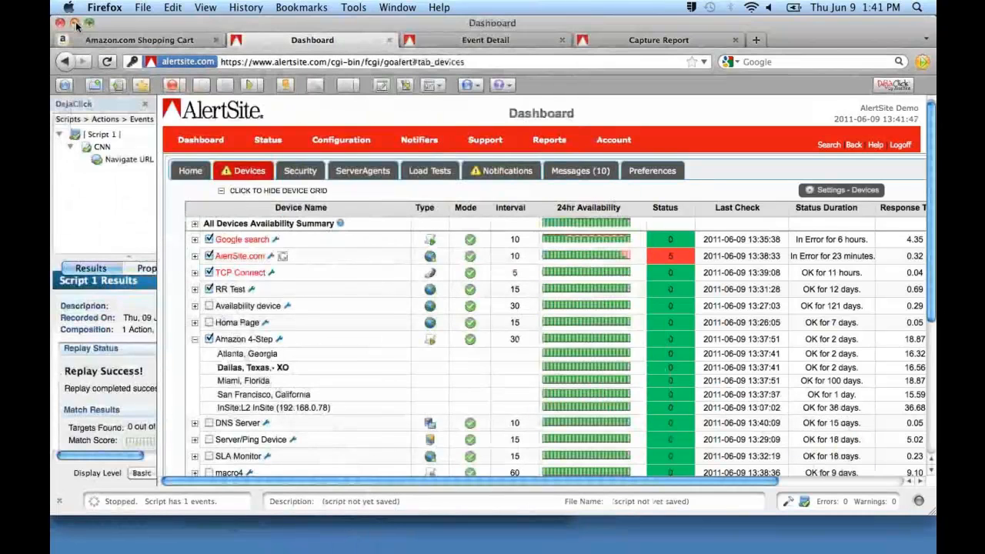
click(75, 24)
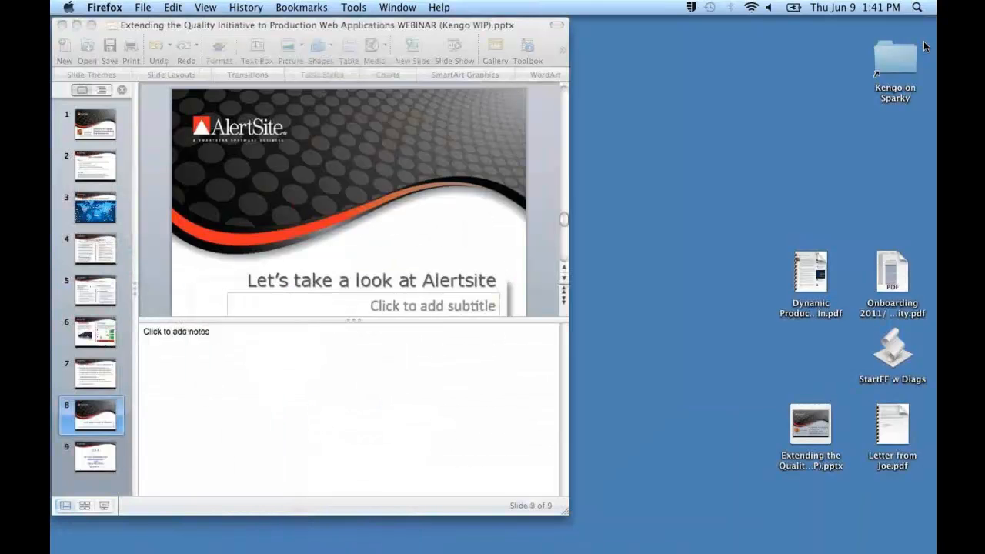
click(93, 456)
click(93, 455)
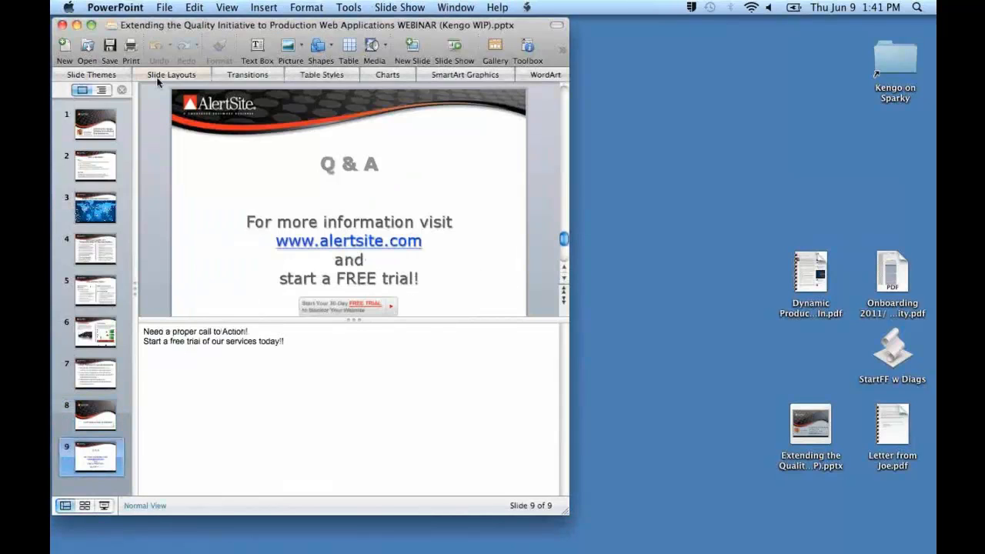
click(102, 505)
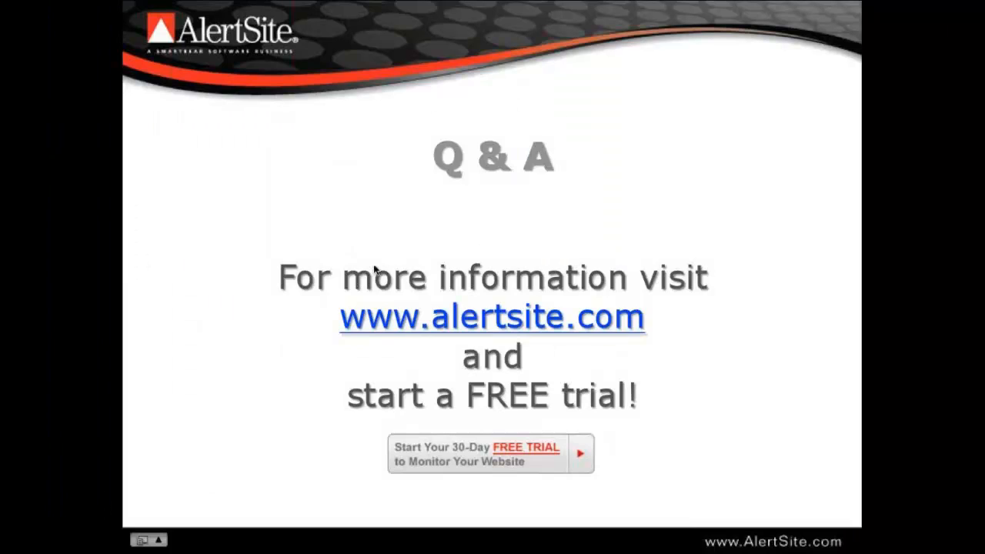